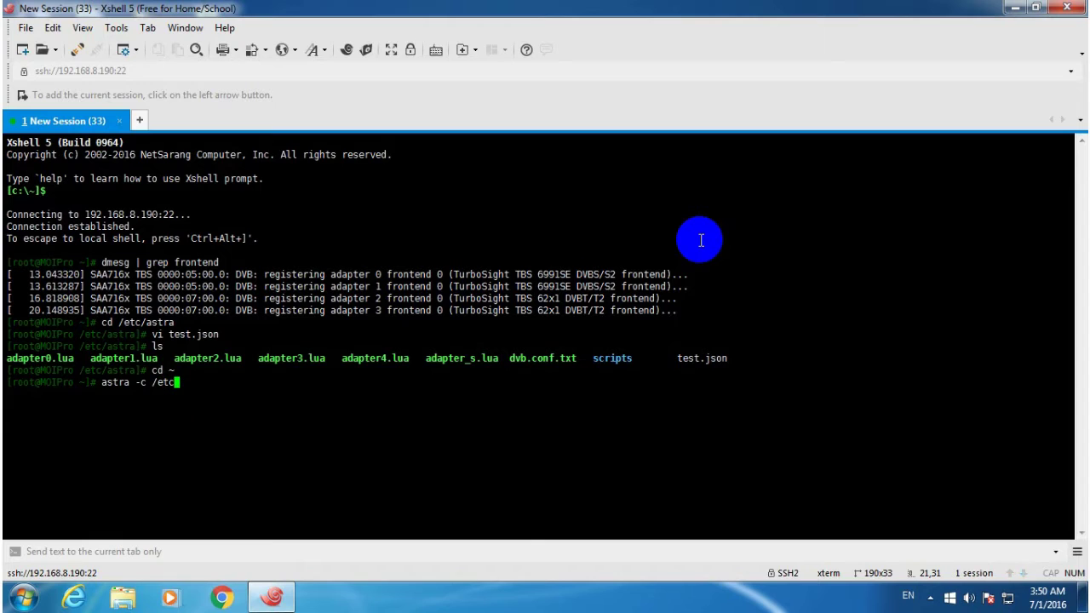
Finish typing the command astra -c /etc/astra/test.json -p --daemon in the SSH session.
{"action": "type", "text": "/astra/test.json"}
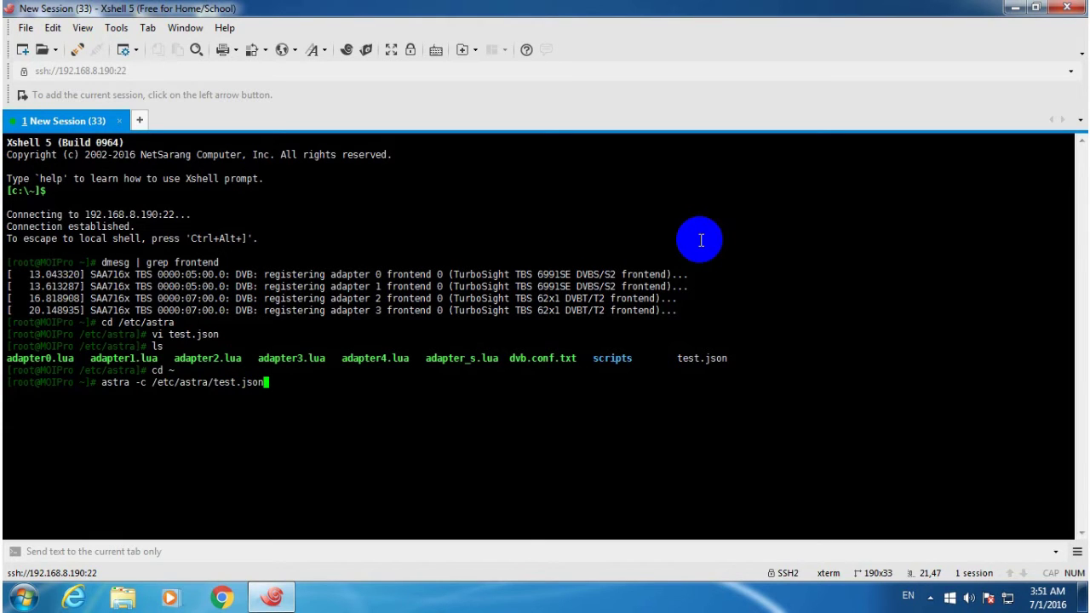
{"action": "type", "text": " -p --daemon"}
Run the Astra daemon with /etc/astra/test.json, then launch Chrome from the desktop.
{"action": "key", "text": "Return"}
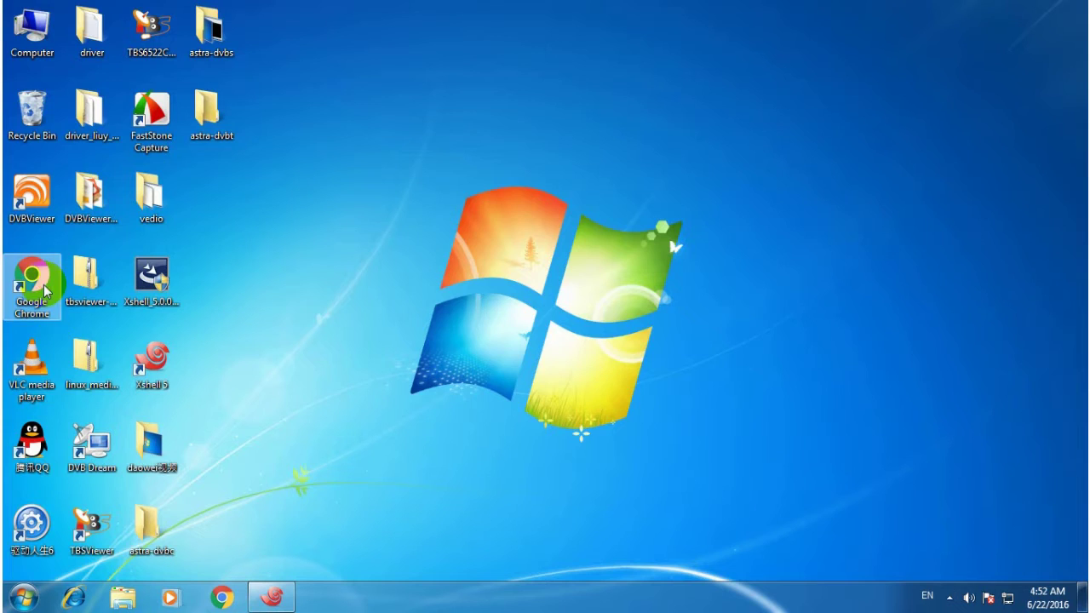
{"action": "double_click", "coordinate": [38, 281]}
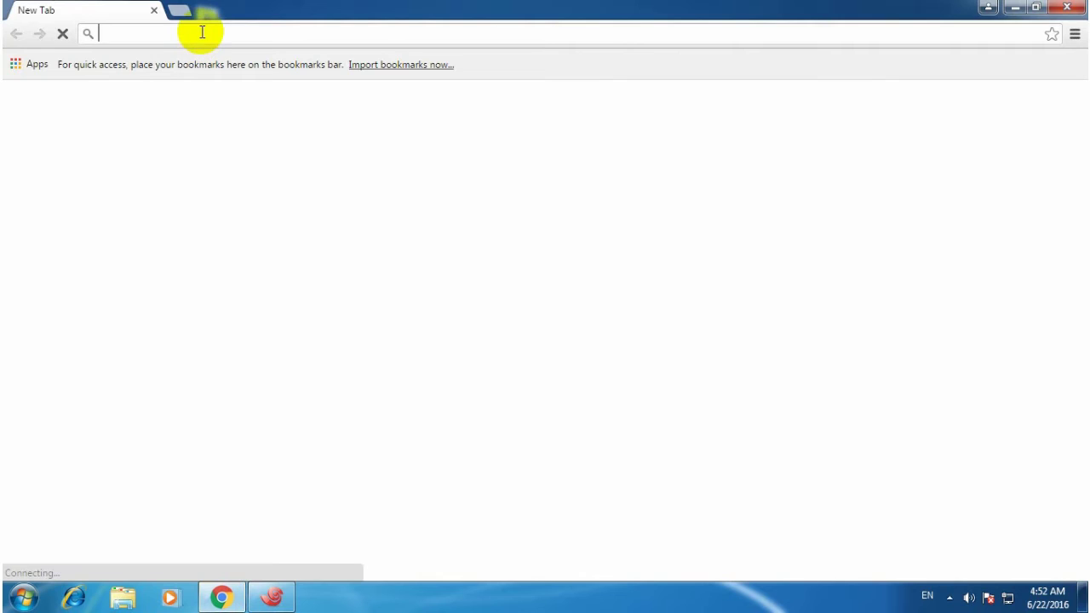
Load the Astra web panel at 192.168.8.190:8011 in the browser.
{"action": "type", "text": "192"}
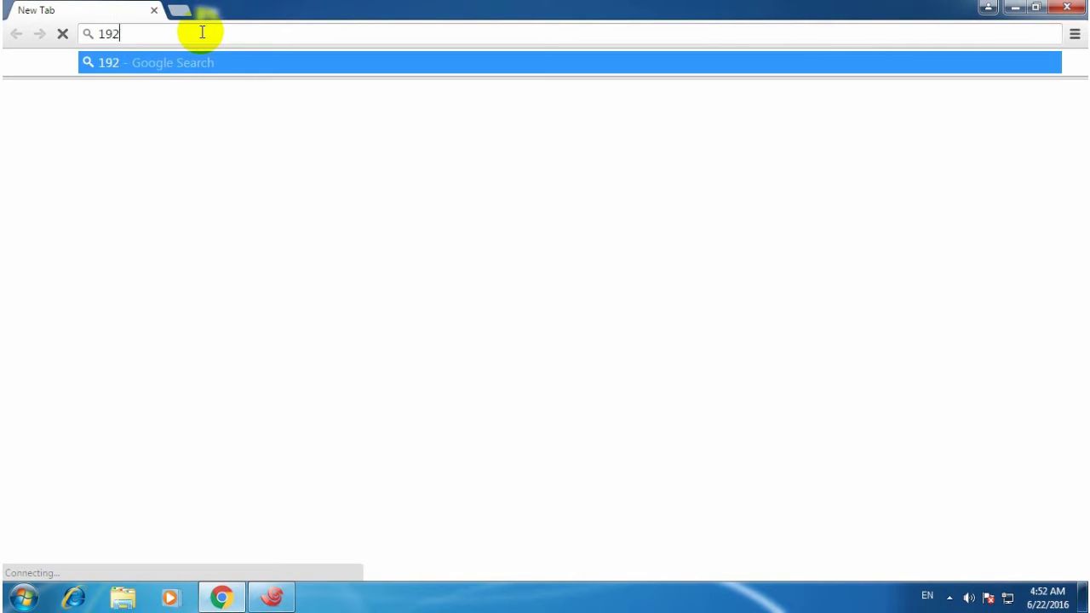
{"action": "type", "text": ".168.8.190"}
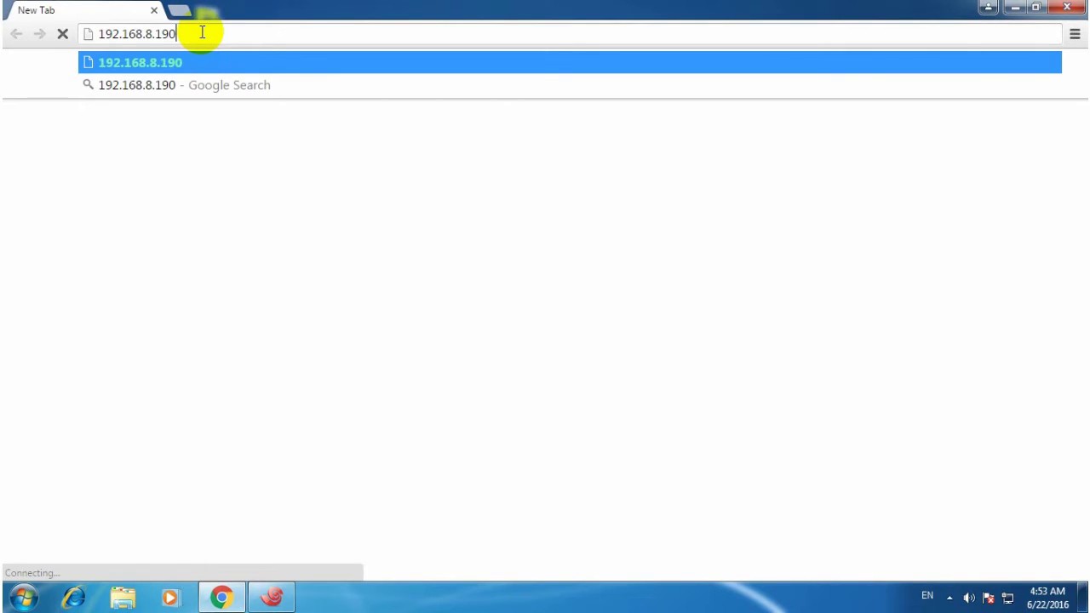
{"action": "type", "text": ":"}
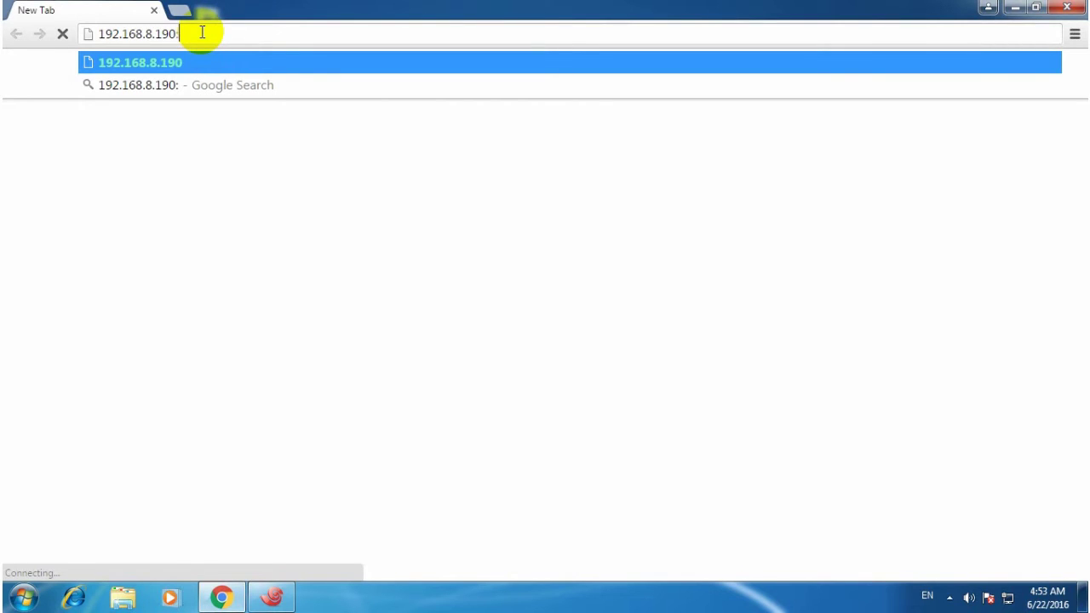
{"action": "type", "text": "8011"}
{"action": "key", "text": "Return"}
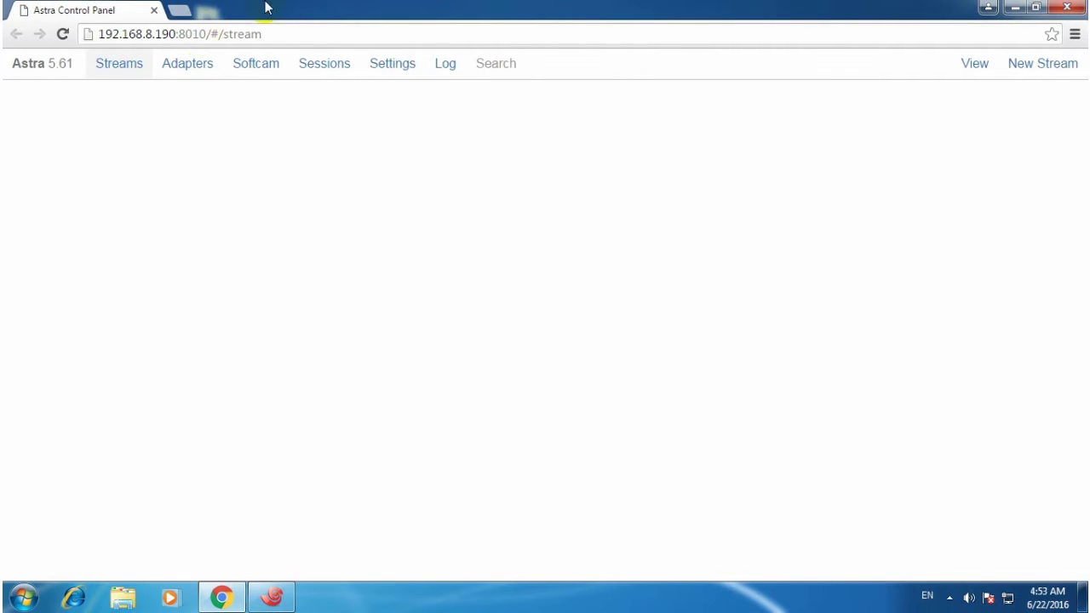
Create adapter 6991se-0 on frontend 0.0 with TP 12538, Vertical, symbol rate 41250, and apply.
{"action": "left_click", "coordinate": [190, 65]}
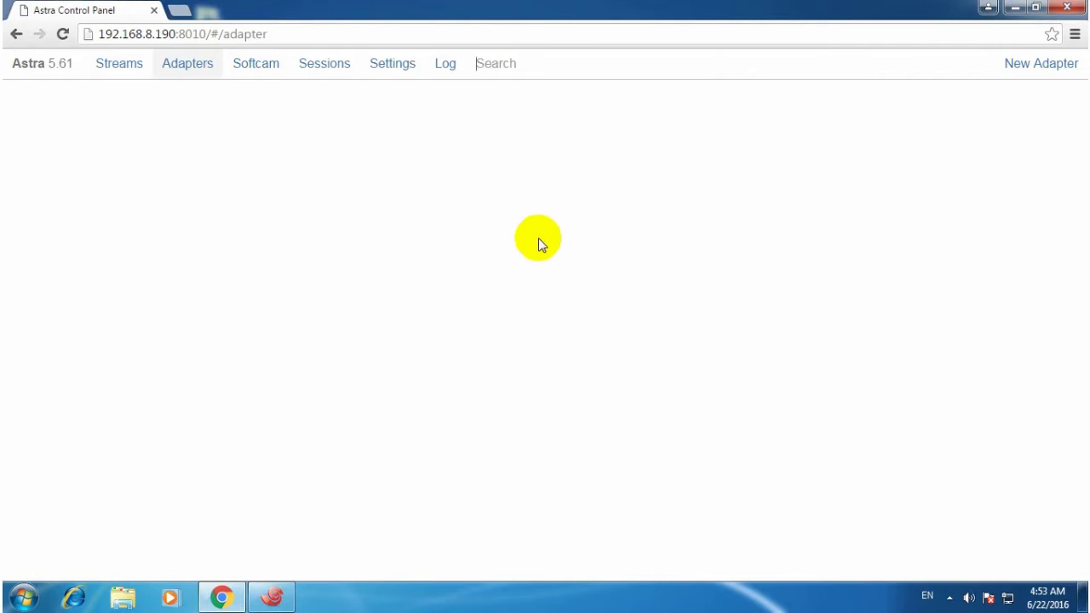
{"action": "left_click", "coordinate": [1025, 65]}
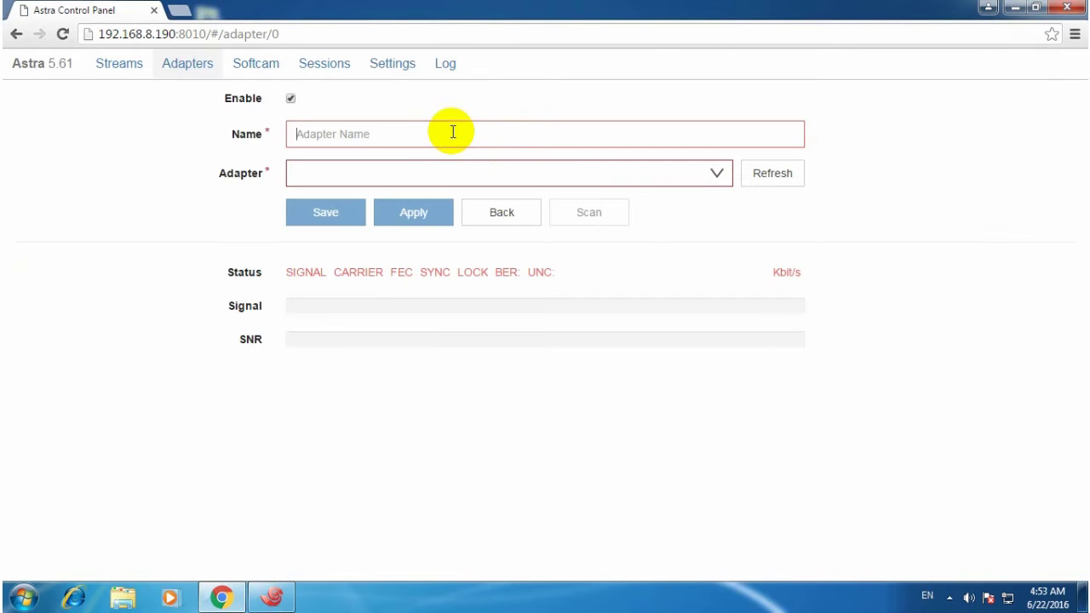
{"action": "type", "text": "699"}
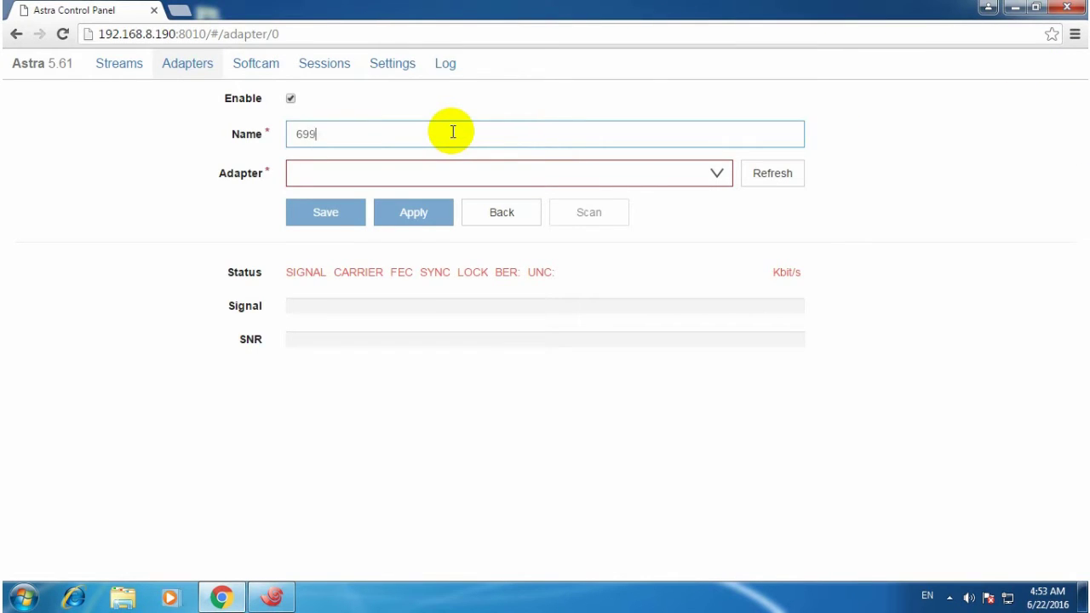
{"action": "type", "text": "1se-0"}
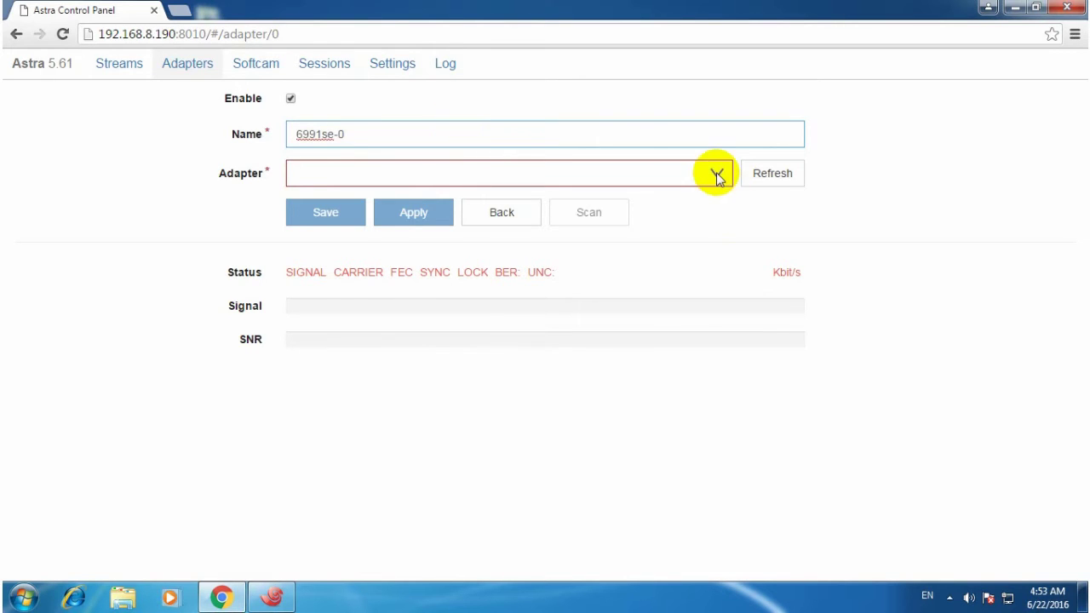
{"action": "left_click", "coordinate": [716, 173]}
{"action": "left_click", "coordinate": [582, 225]}
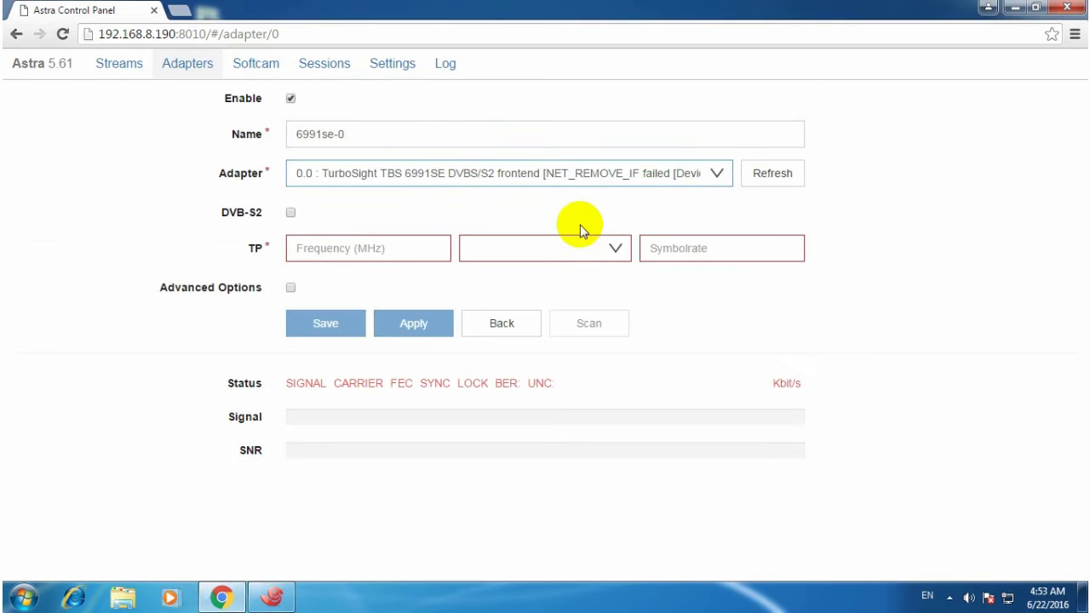
{"action": "left_click", "coordinate": [408, 253]}
{"action": "type", "text": "12538"}
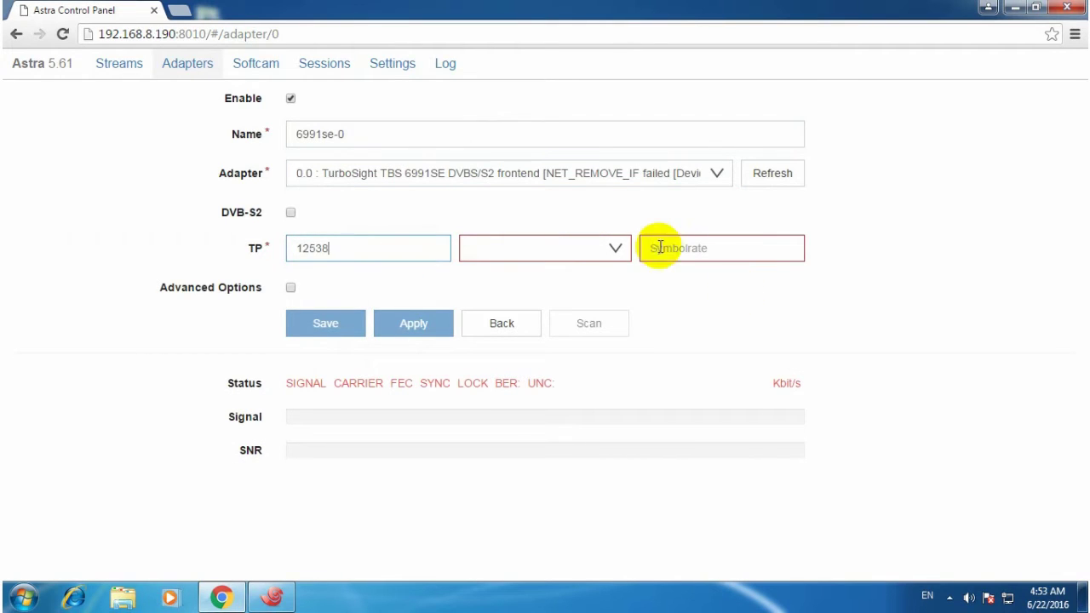
{"action": "left_click", "coordinate": [617, 248]}
{"action": "left_click", "coordinate": [570, 284]}
{"action": "left_click", "coordinate": [739, 249]}
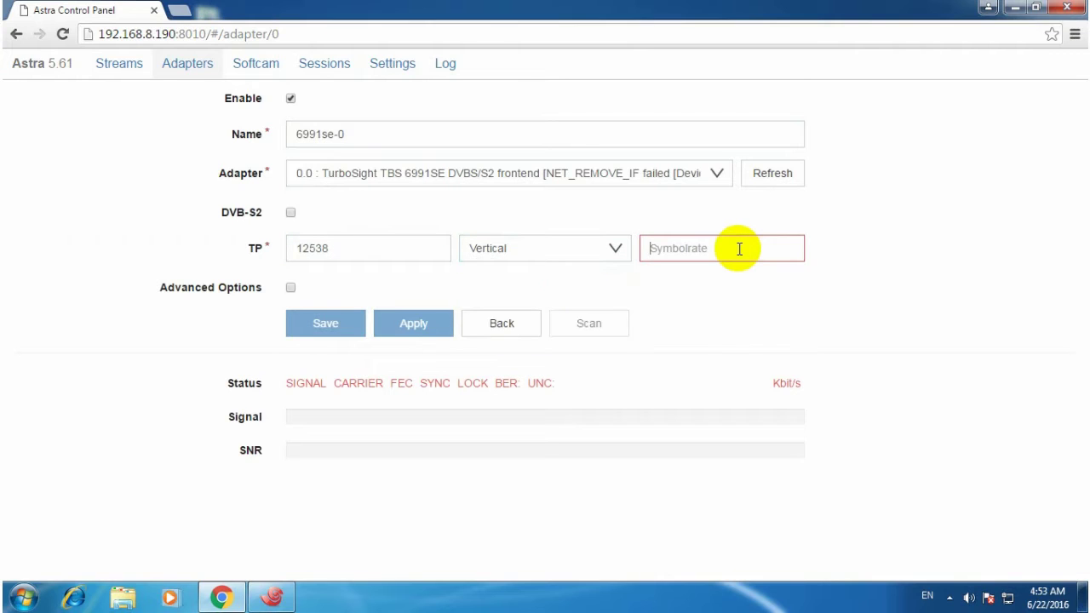
{"action": "type", "text": "41250"}
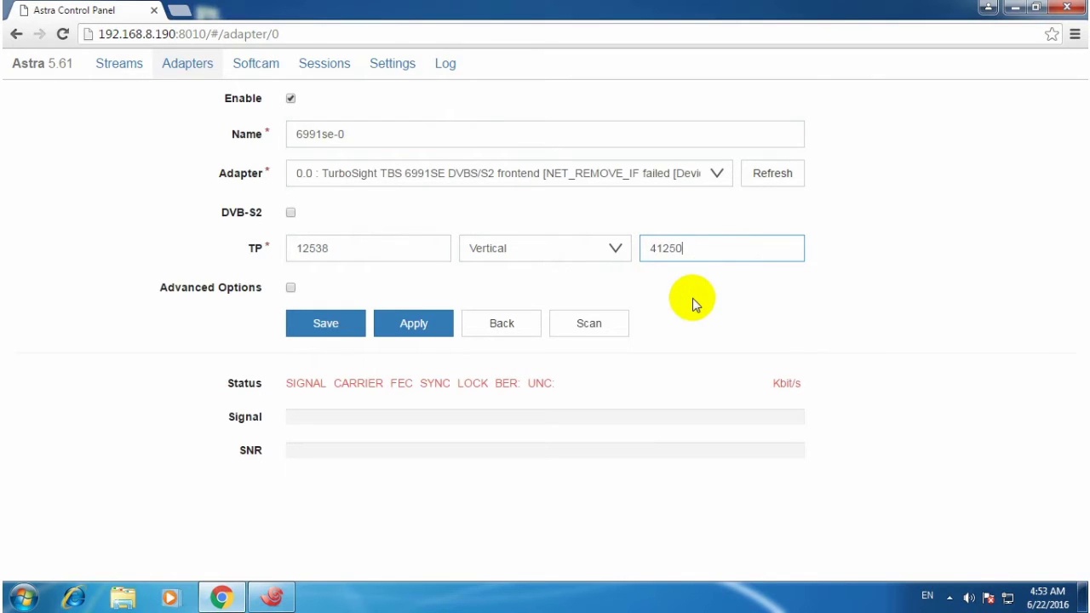
{"action": "left_click", "coordinate": [414, 325]}
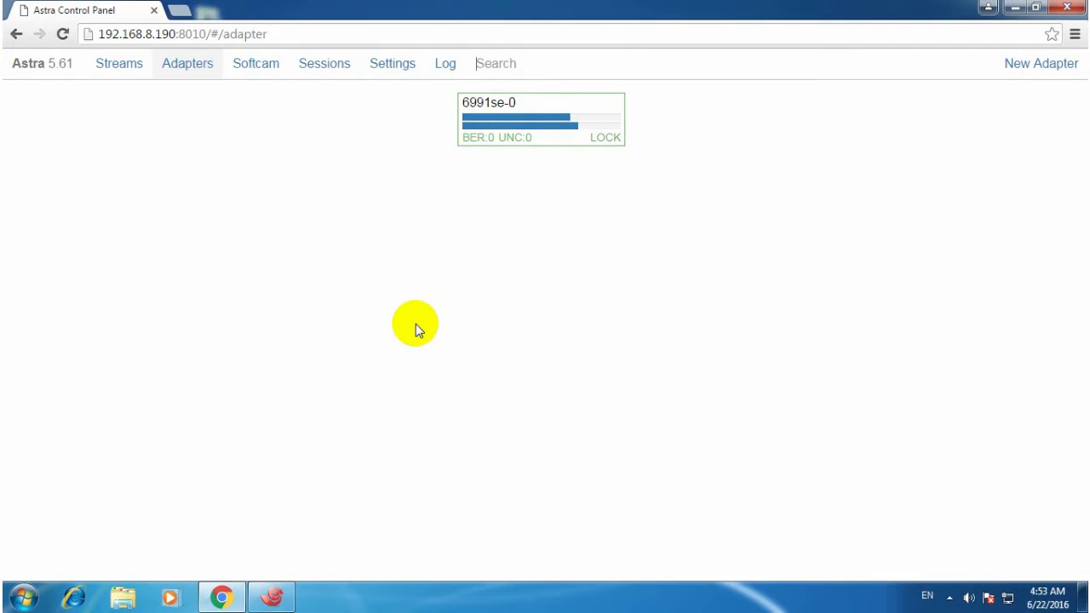
Scan the 6991se-0 transponder, select CCTV NEWS from the found channels, and save.
{"action": "left_click", "coordinate": [590, 110]}
{"action": "left_click", "coordinate": [601, 356]}
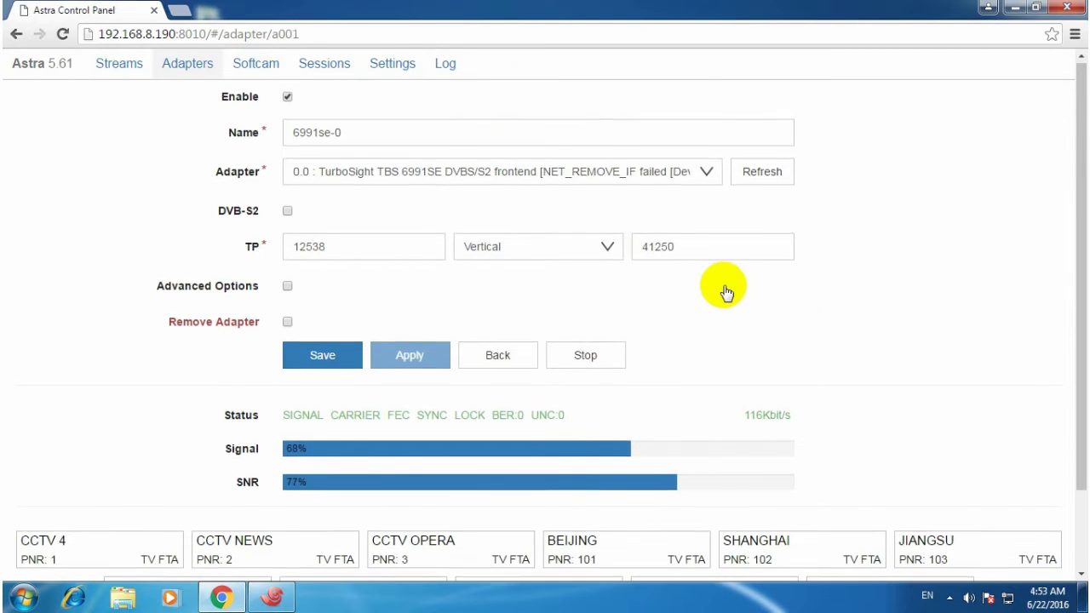
{"action": "scroll", "coordinate": [725, 293], "scroll_direction": "down", "scroll_amount": 2}
{"action": "left_click", "coordinate": [255, 452]}
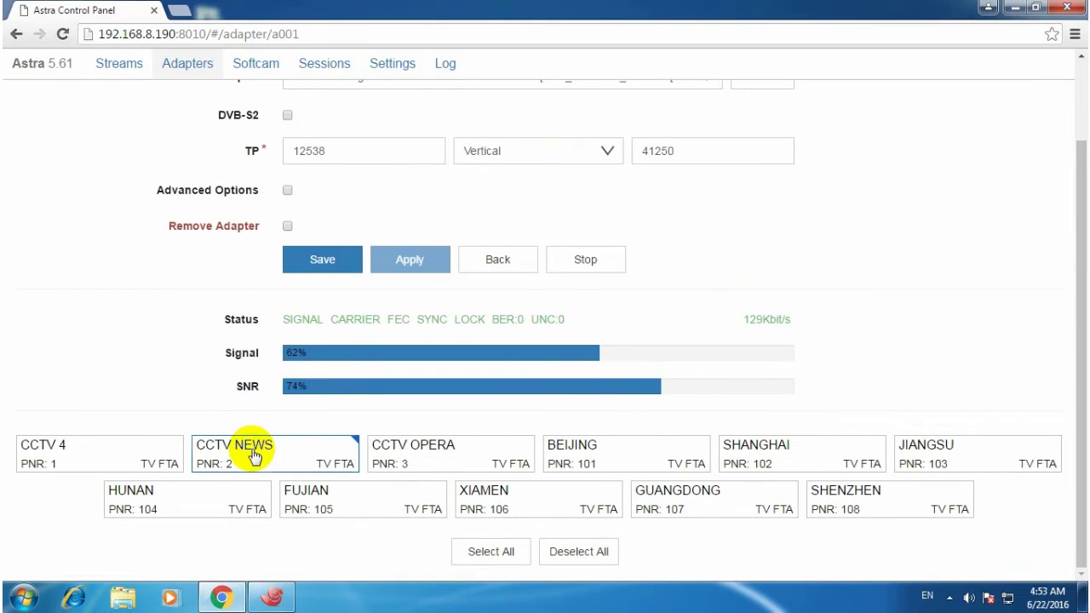
{"action": "left_click", "coordinate": [323, 260]}
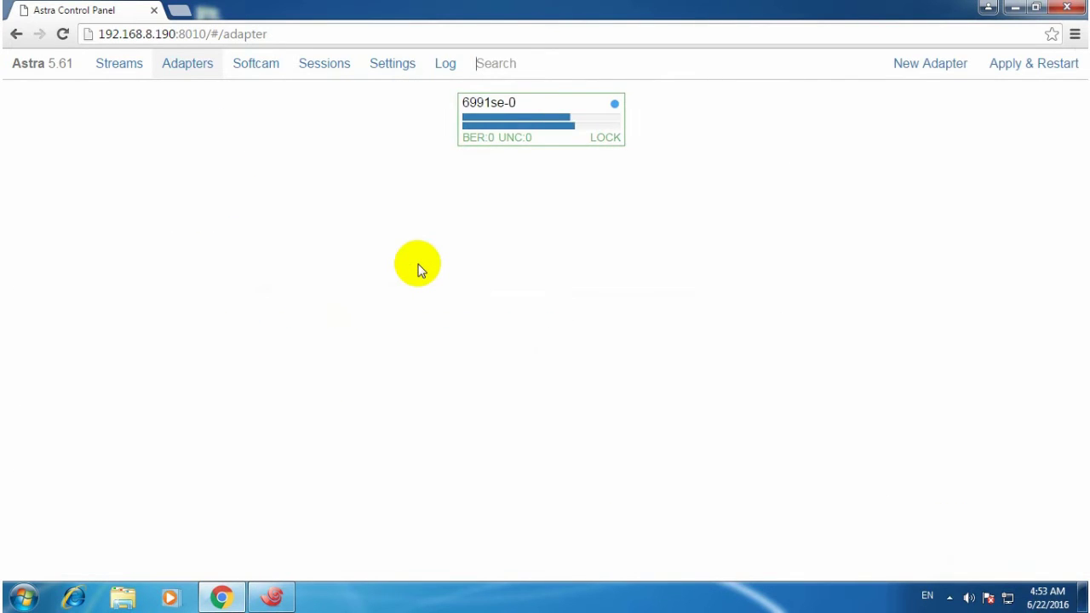
{"action": "left_click", "coordinate": [111, 67]}
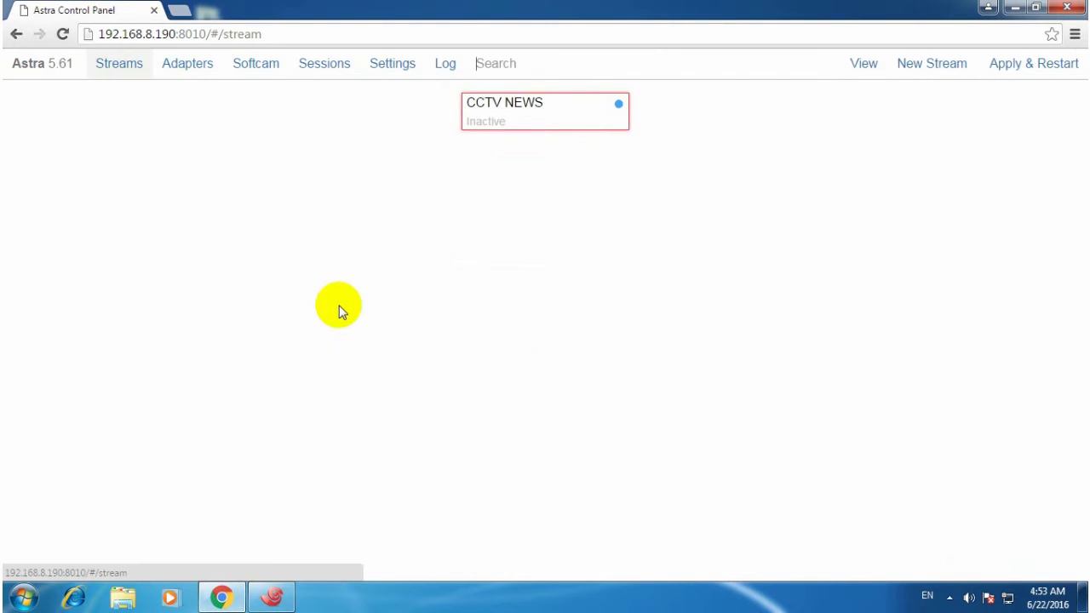
{"action": "left_click", "coordinate": [549, 118]}
{"action": "left_click", "coordinate": [369, 339]}
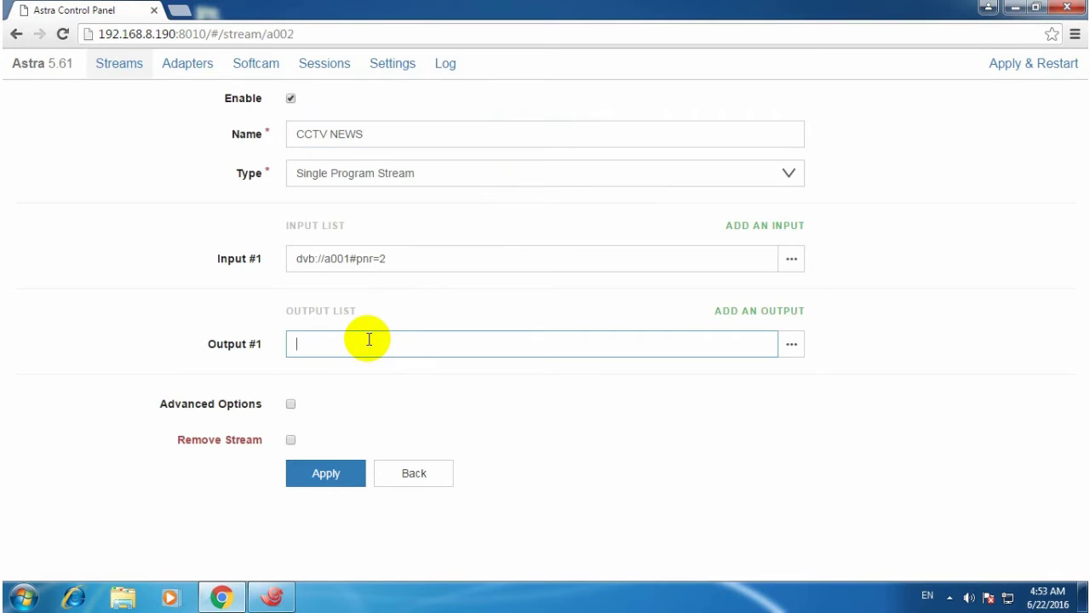
{"action": "type", "text": "http"}
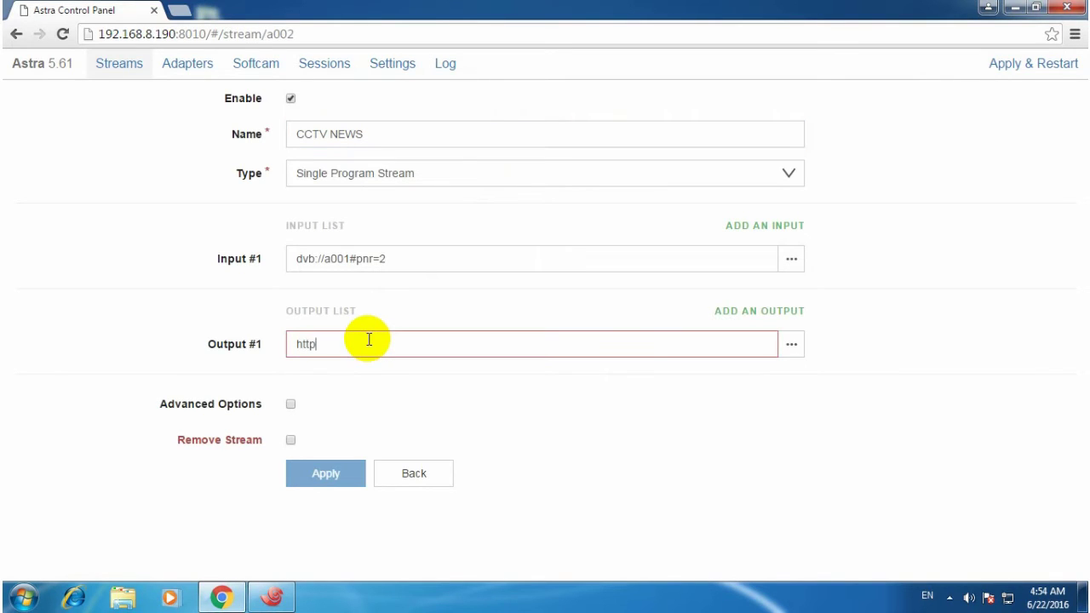
{"action": "type", "text": "://192.168.8.1"}
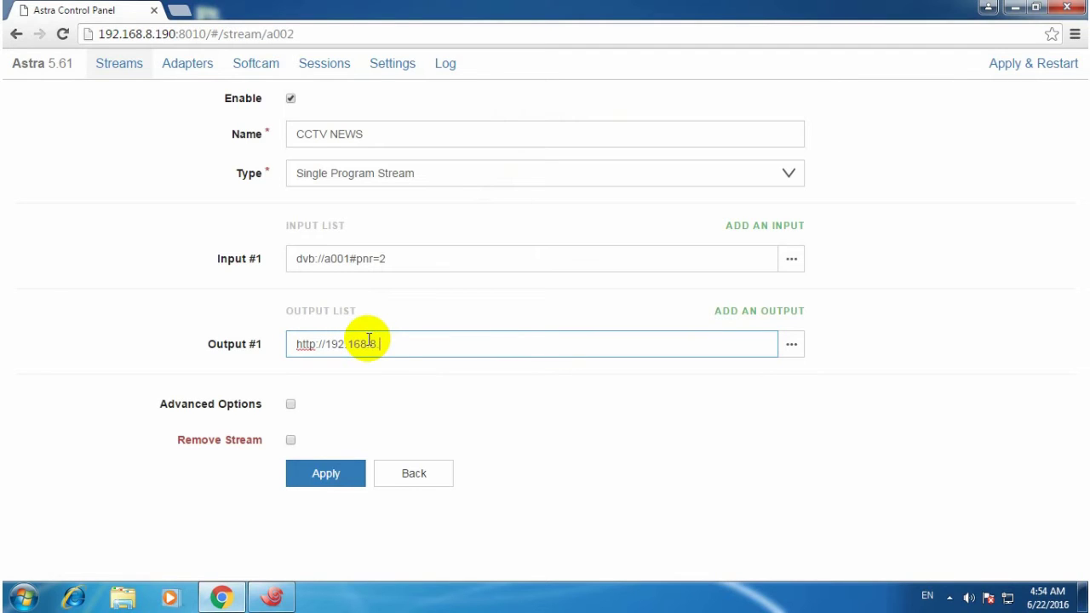
{"action": "type", "text": "90:"}
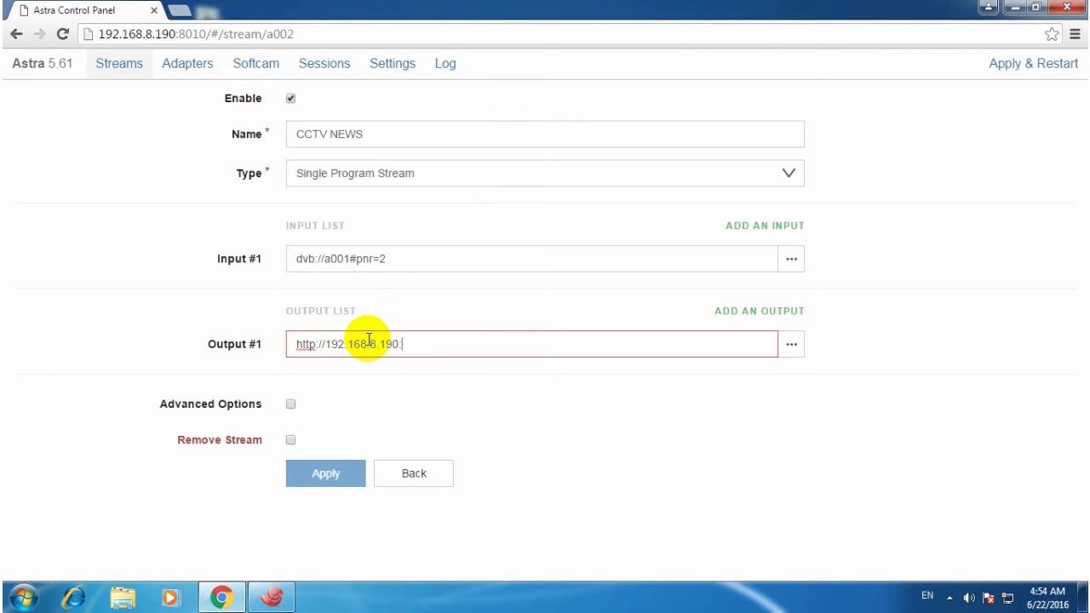
{"action": "type", "text": "1242"}
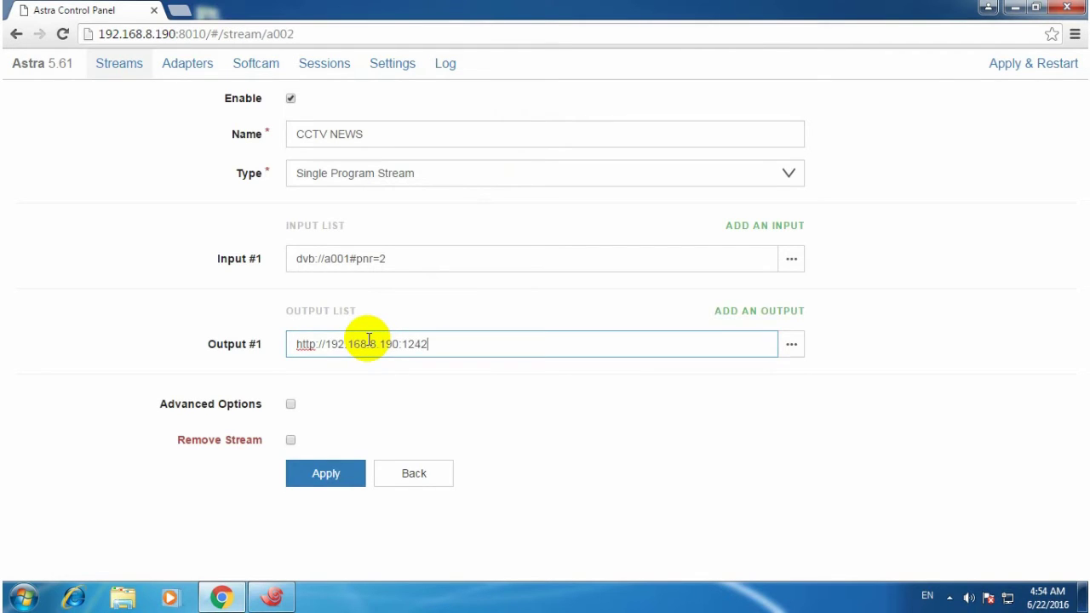
{"action": "left_click", "coordinate": [345, 478]}
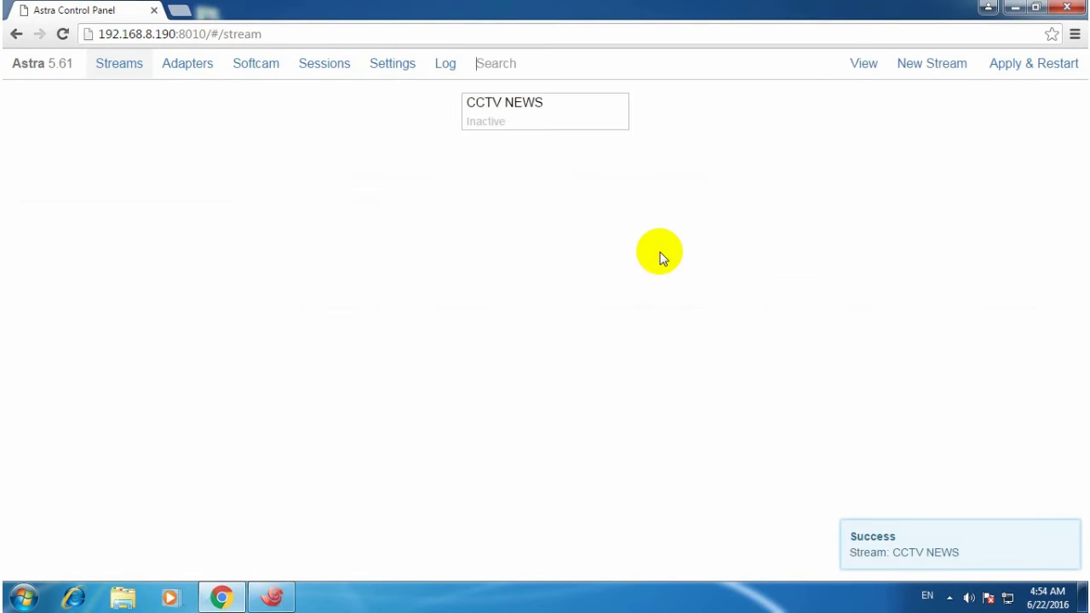
{"action": "left_click", "coordinate": [1013, 8]}
{"action": "double_click", "coordinate": [31, 362]}
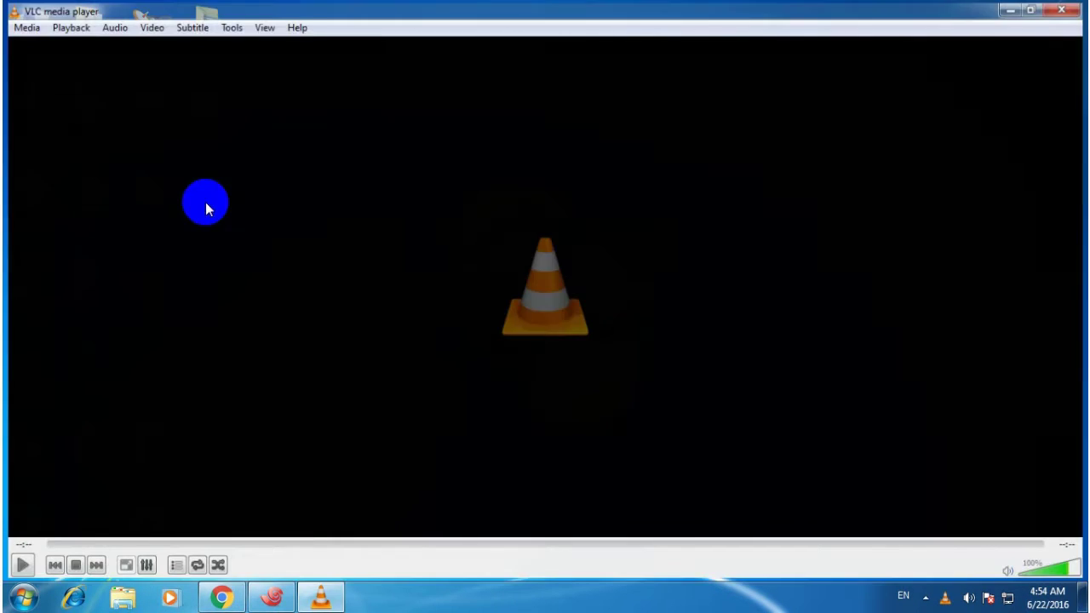
{"action": "left_click", "coordinate": [22, 26]}
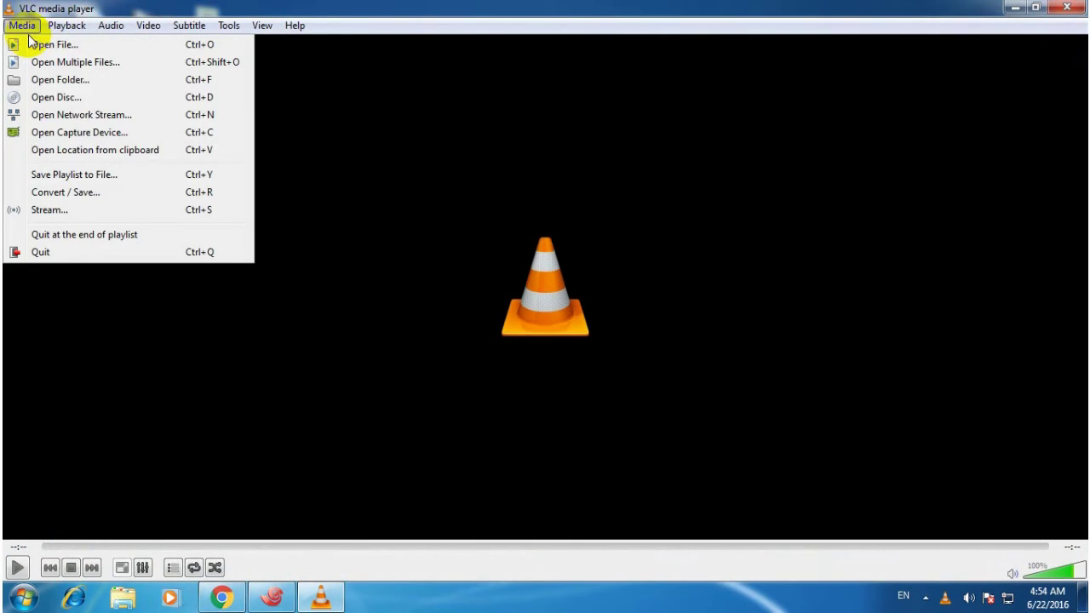
{"action": "left_click", "coordinate": [76, 119]}
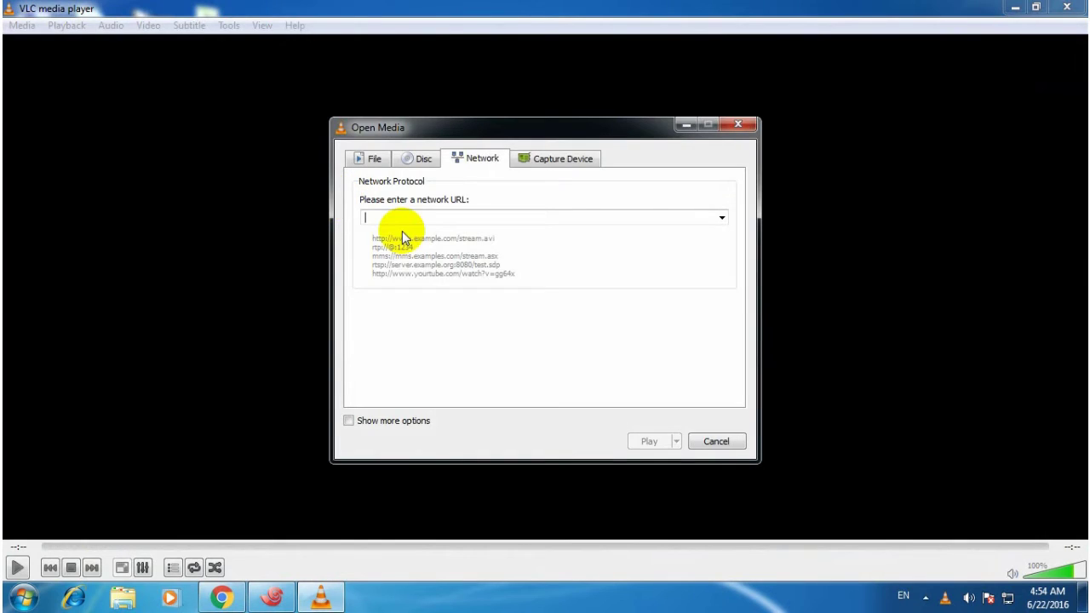
{"action": "type", "text": "ht"}
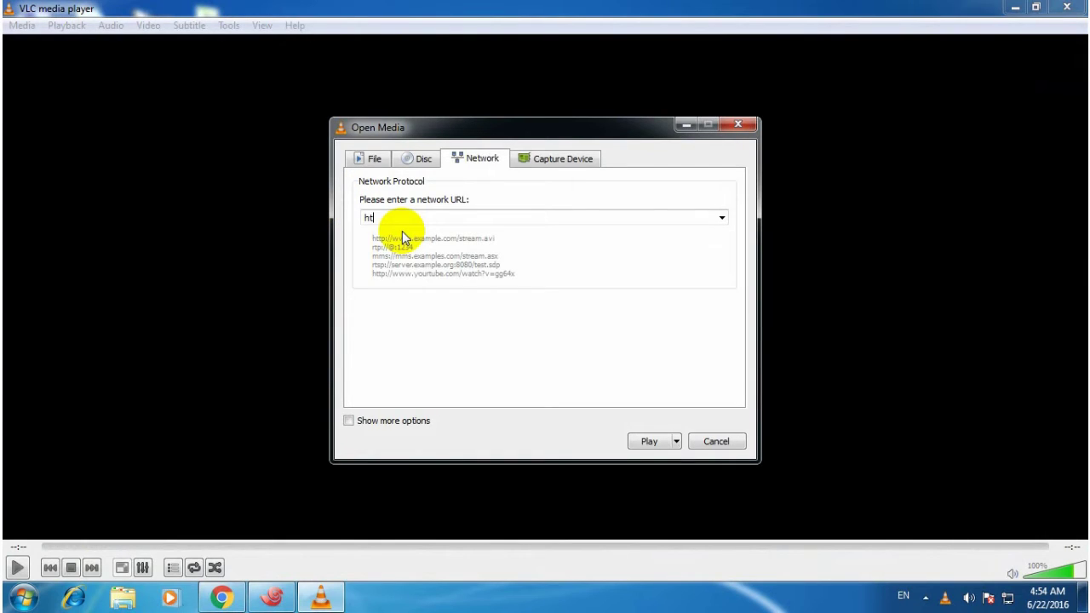
{"action": "type", "text": "tp://192.168.8.190:1242"}
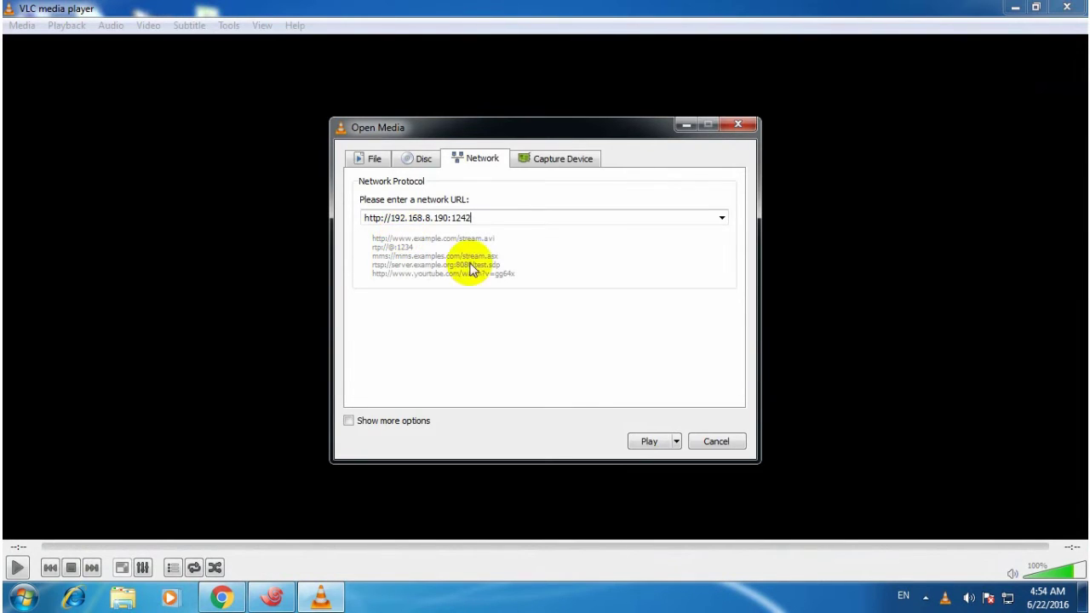
{"action": "left_click", "coordinate": [651, 442]}
{"action": "left_click_drag", "start_coordinate": [749, 9], "coordinate": [749, 184]}
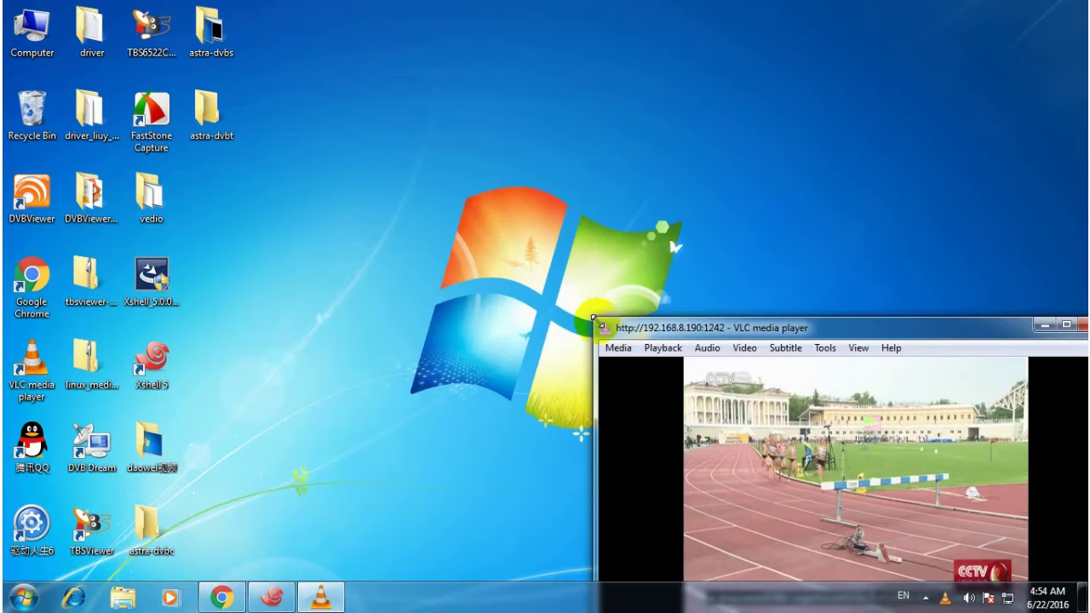
{"action": "left_click_drag", "start_coordinate": [700, 322], "coordinate": [226, 53]}
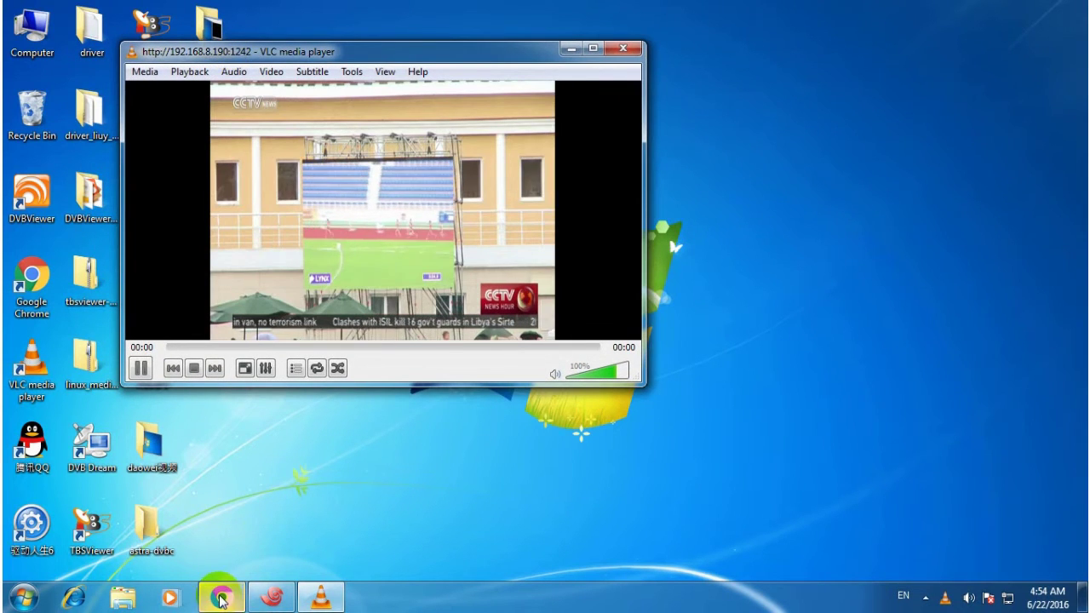
Back in the Astra panel, start a new adapter named 6991se-1 on TBS 6991SE adapter 1.0.
{"action": "left_click", "coordinate": [221, 598]}
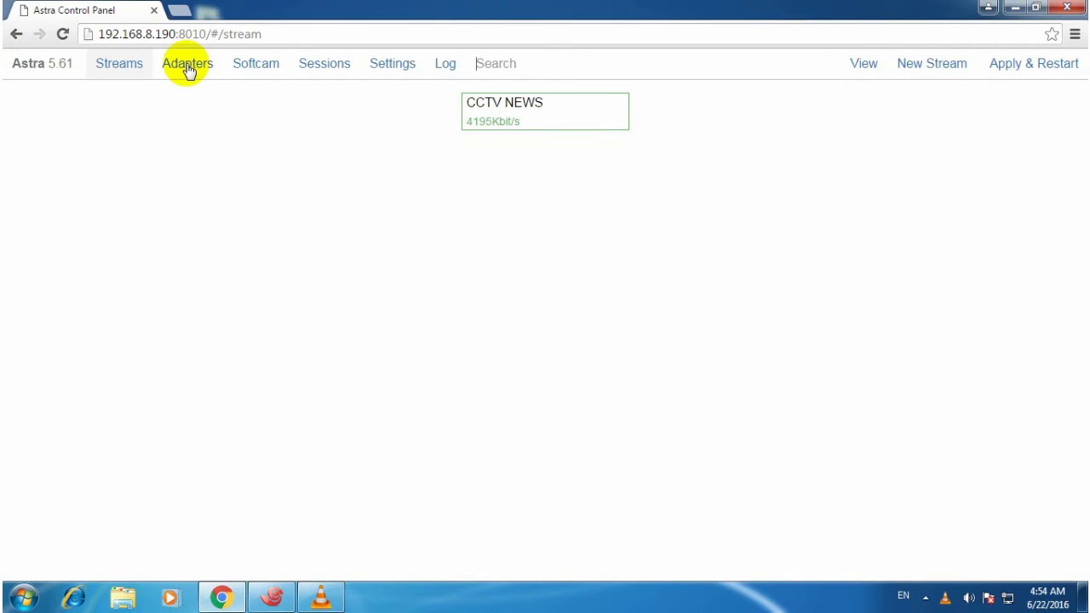
{"action": "left_click", "coordinate": [186, 64]}
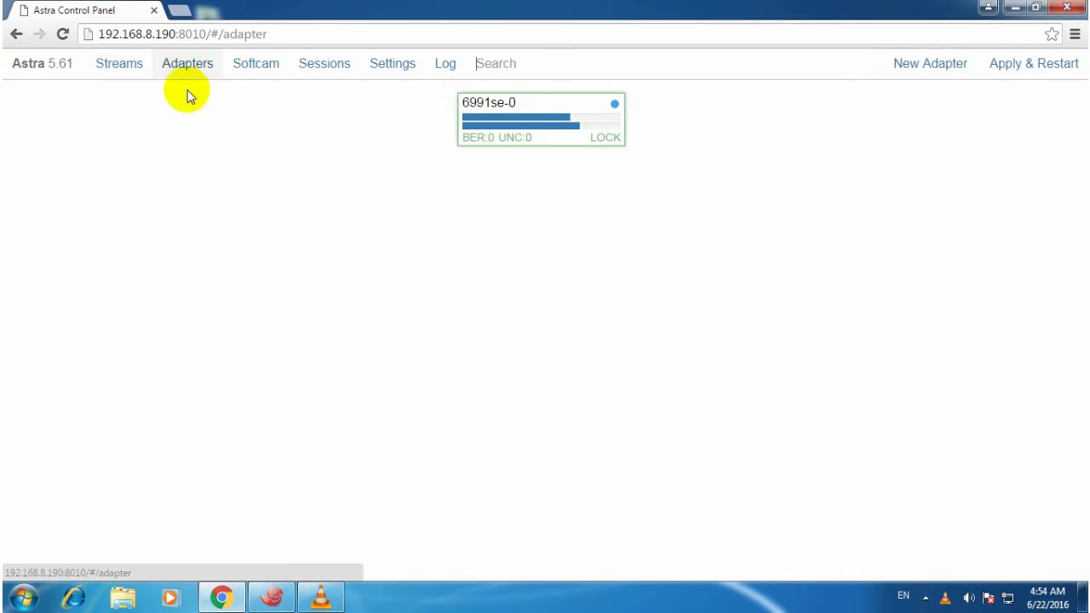
{"action": "left_click", "coordinate": [926, 66]}
{"action": "left_click", "coordinate": [412, 137]}
{"action": "type", "text": "6991se-1"}
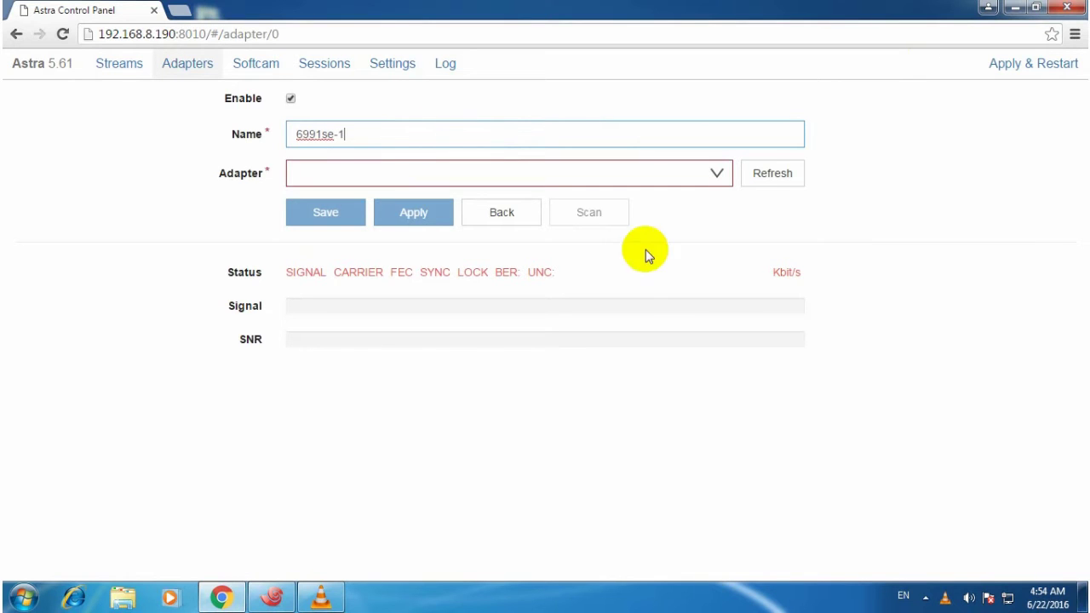
{"action": "left_click", "coordinate": [712, 172]}
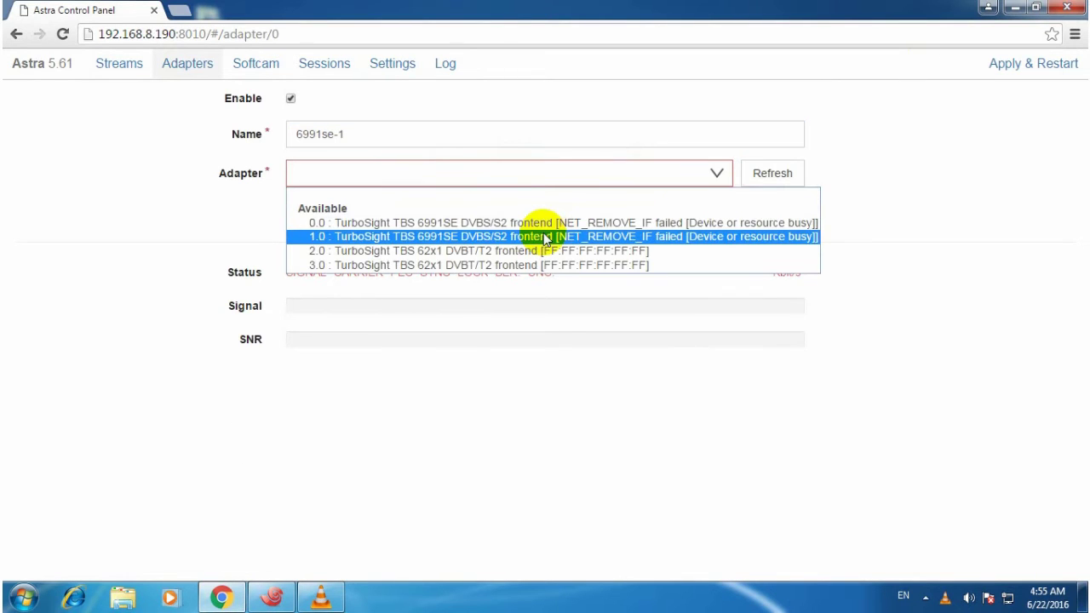
{"action": "left_click", "coordinate": [545, 236]}
Tune 6991se-1 to TP 12538, Vertical, symbol rate 41250, and apply.
{"action": "left_click", "coordinate": [392, 248]}
{"action": "type", "text": "12538"}
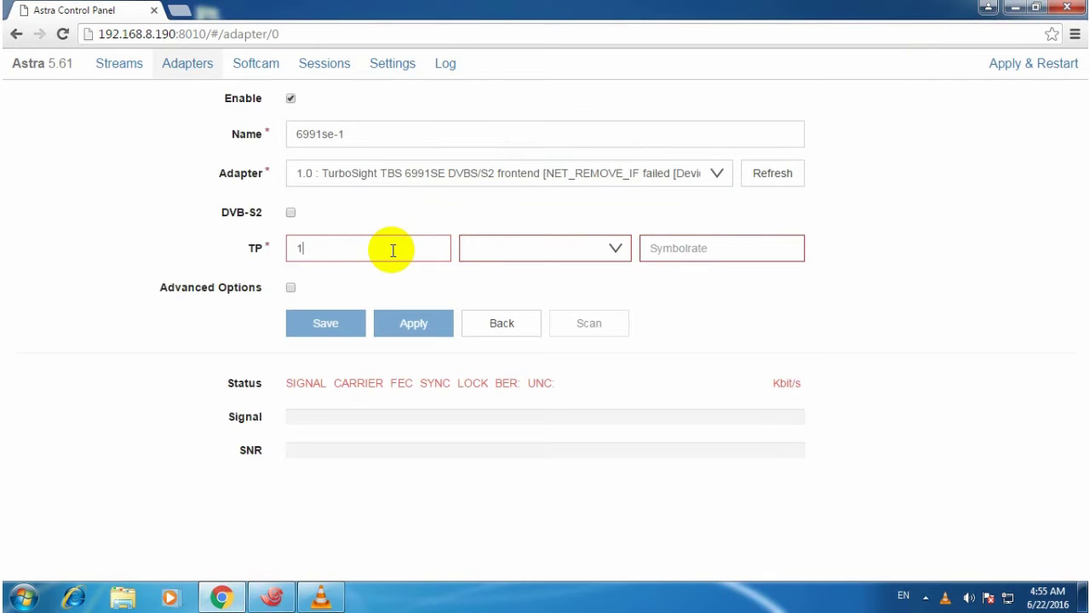
{"action": "left_click", "coordinate": [613, 245]}
{"action": "left_click", "coordinate": [532, 290]}
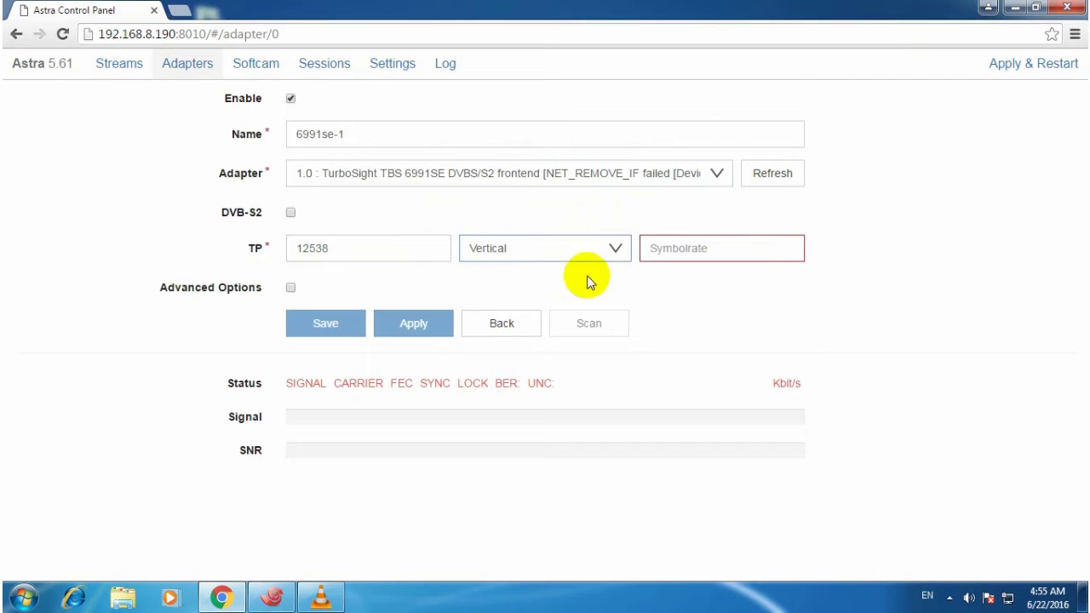
{"action": "left_click", "coordinate": [667, 255]}
{"action": "type", "text": "41250"}
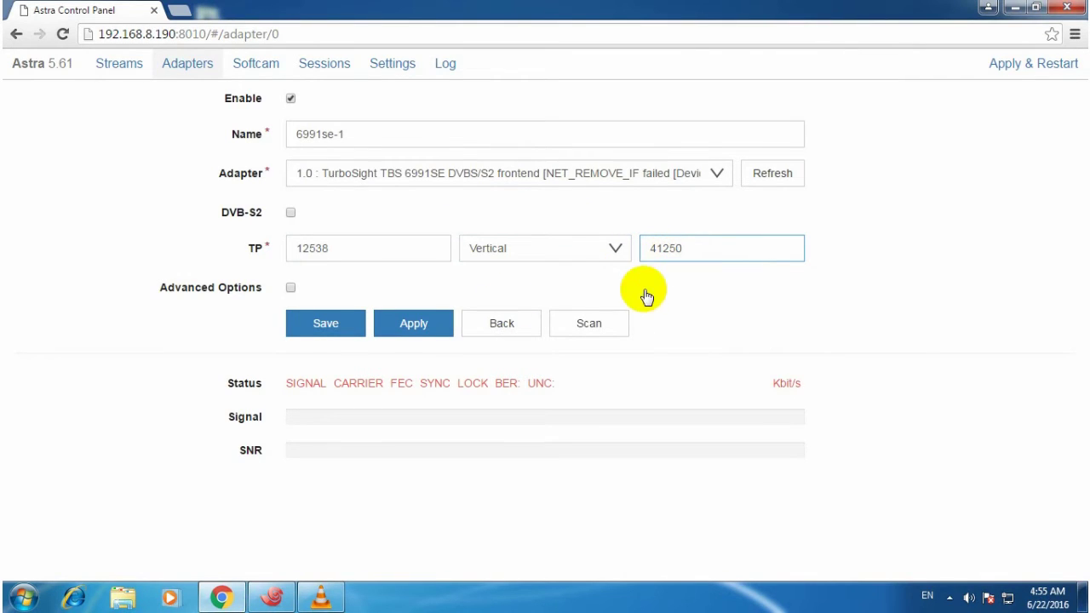
{"action": "left_click", "coordinate": [412, 325]}
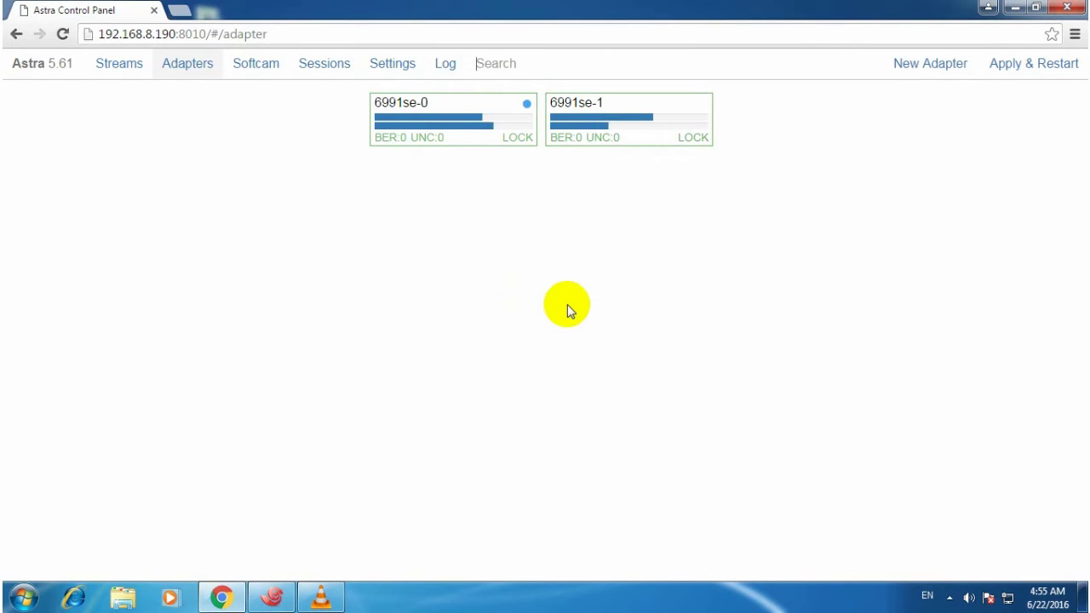
Scan the 6991se-1 transponder, save the CCTV OPERA channel, and open the CCTV OPERA stream settings.
{"action": "left_click", "coordinate": [672, 114]}
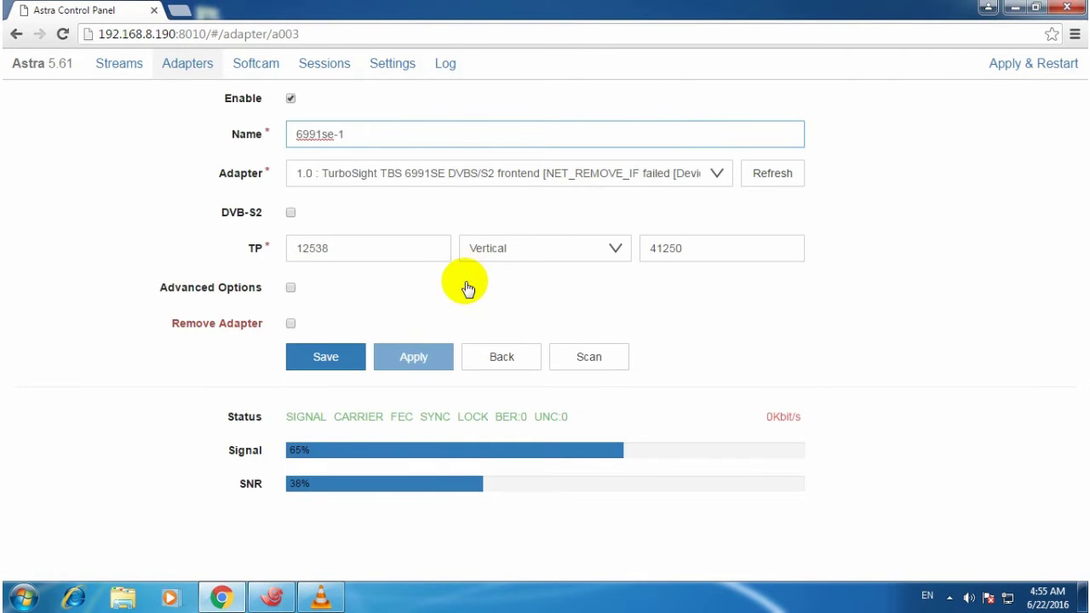
{"action": "left_click", "coordinate": [598, 358]}
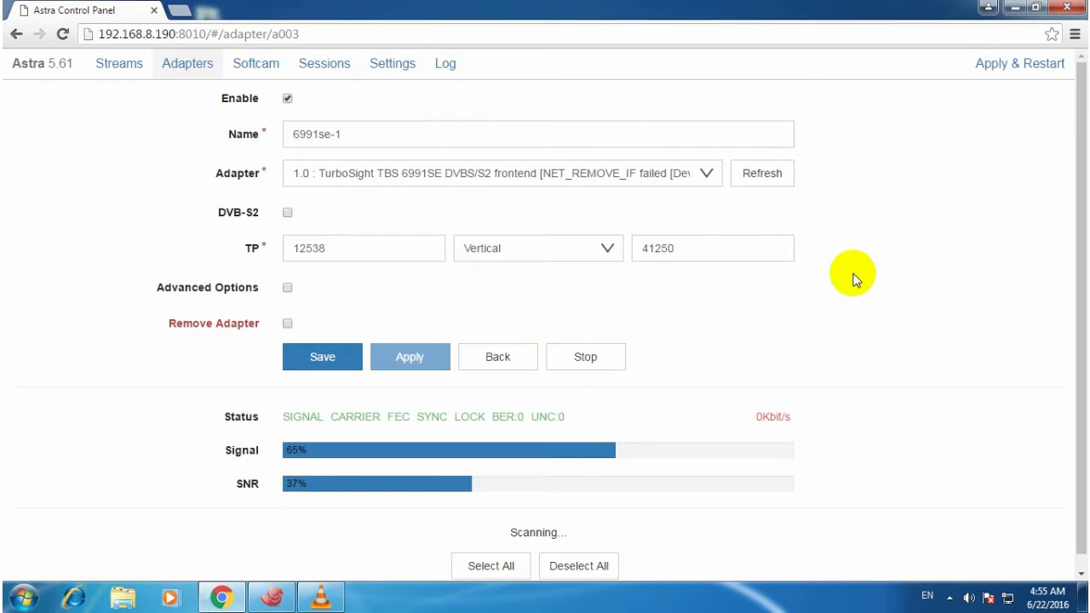
{"action": "scroll", "coordinate": [851, 275], "scroll_direction": "down", "scroll_amount": 2}
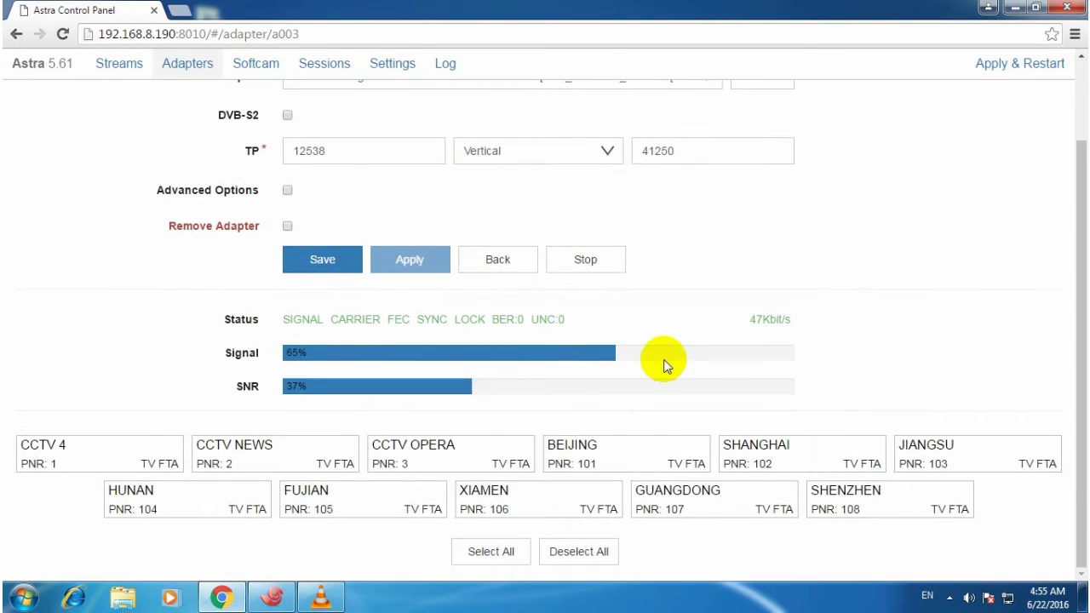
{"action": "left_click", "coordinate": [455, 454]}
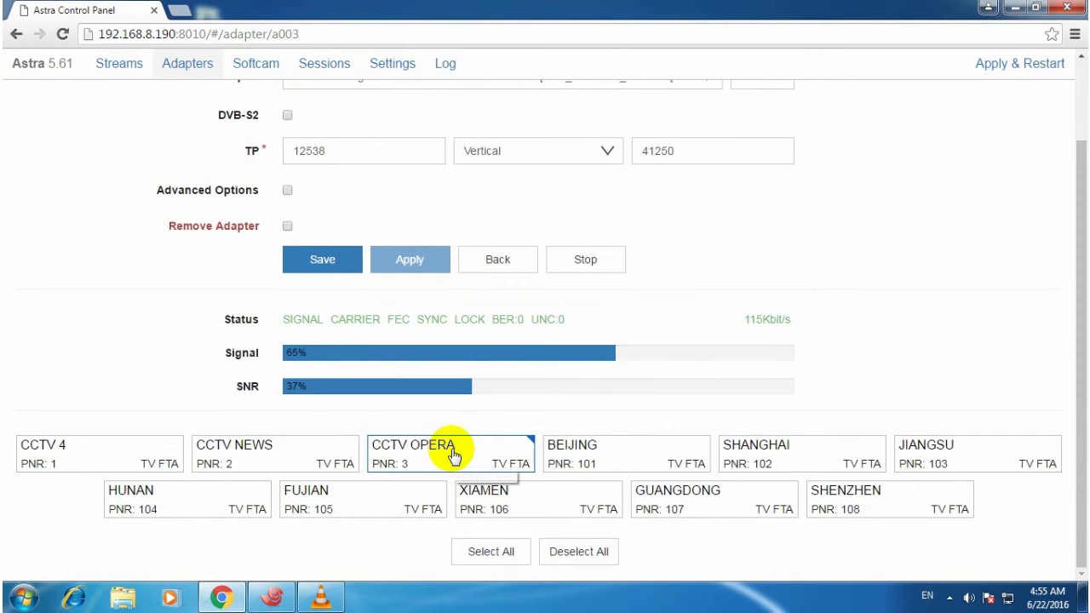
{"action": "left_click", "coordinate": [323, 260]}
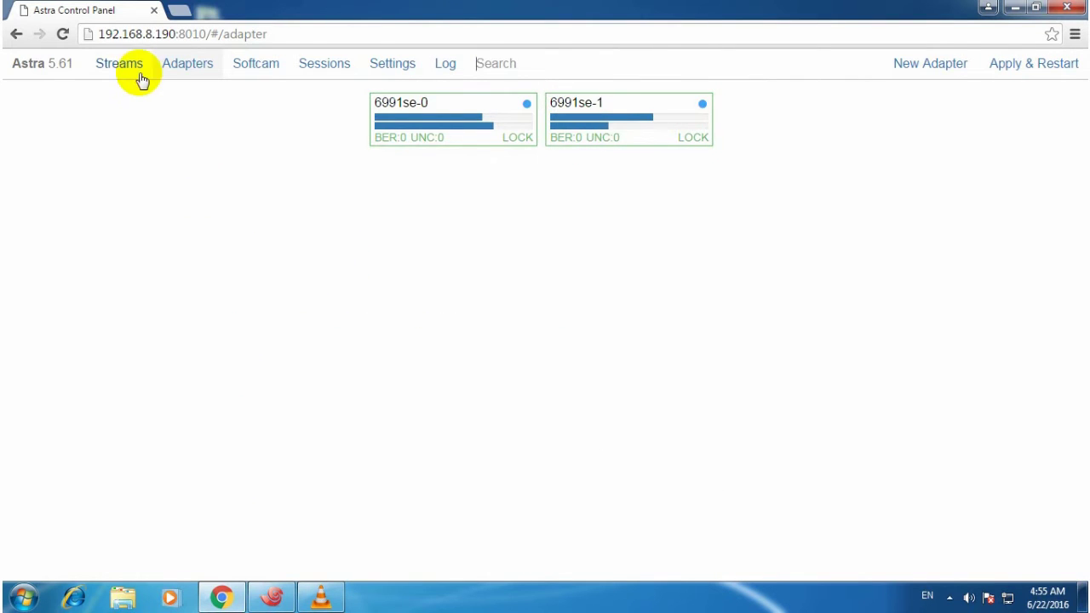
{"action": "left_click", "coordinate": [114, 65]}
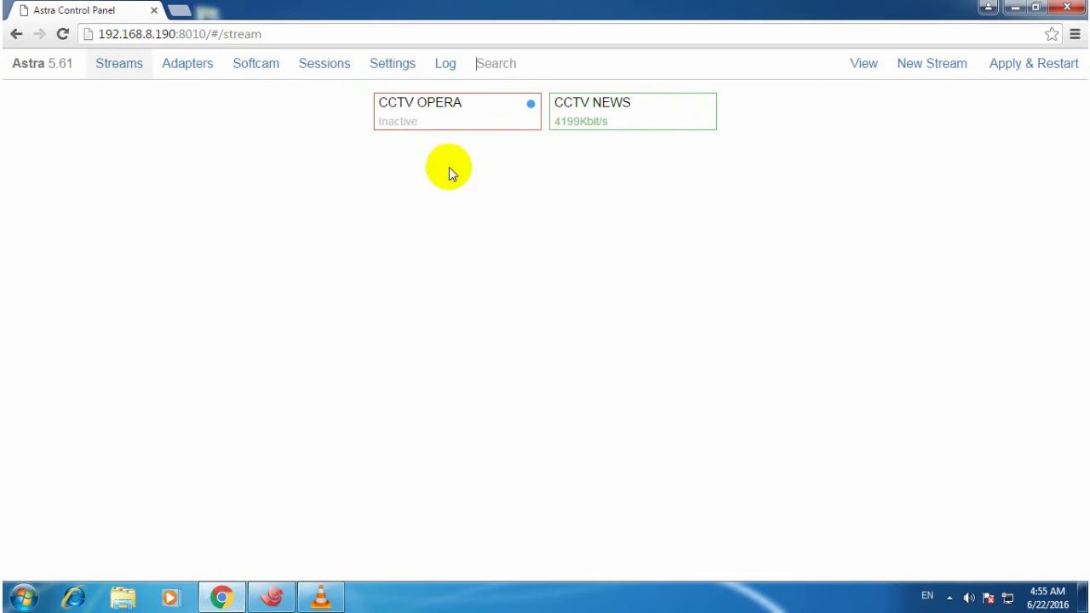
{"action": "left_click", "coordinate": [477, 114]}
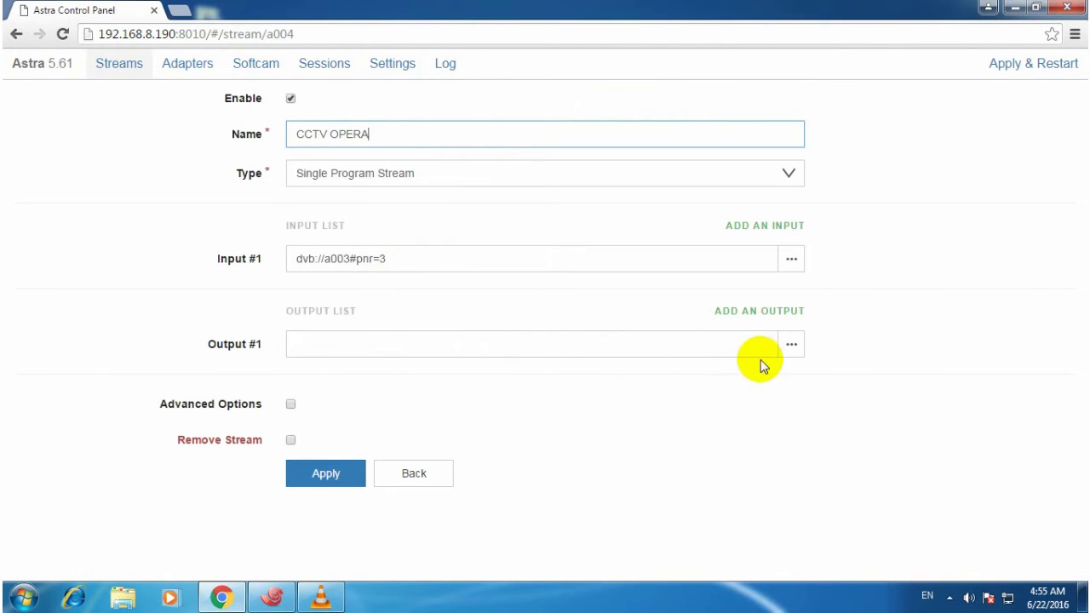
Make Output #1 a UDP output to 239.255.3.1 port 1235 with RTP enabled, and apply.
{"action": "left_click", "coordinate": [787, 346]}
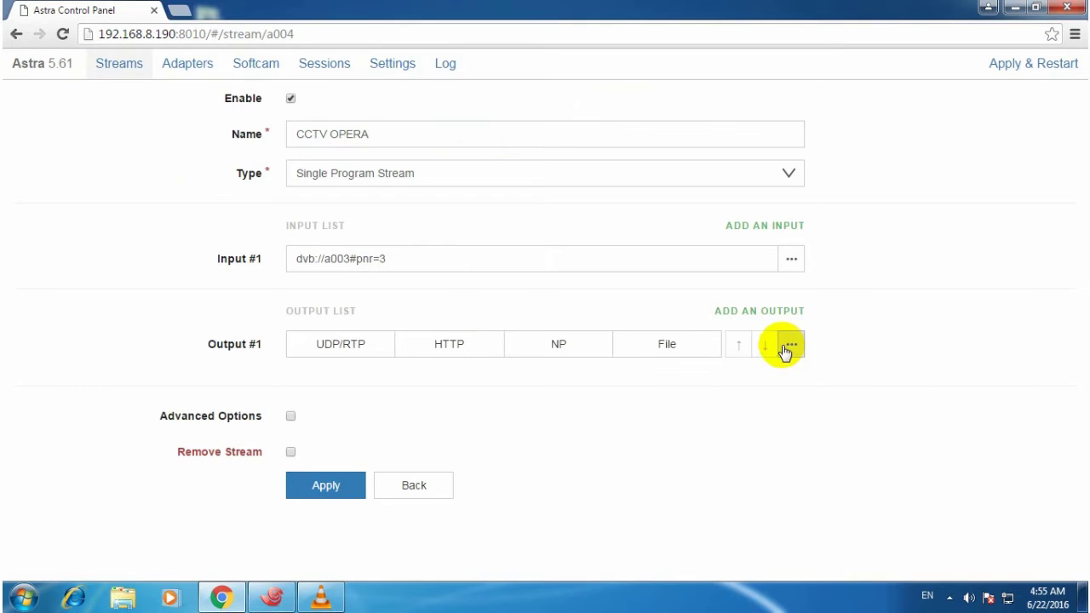
{"action": "left_click", "coordinate": [358, 350]}
{"action": "scroll", "coordinate": [485, 426], "scroll_direction": "down", "scroll_amount": 3}
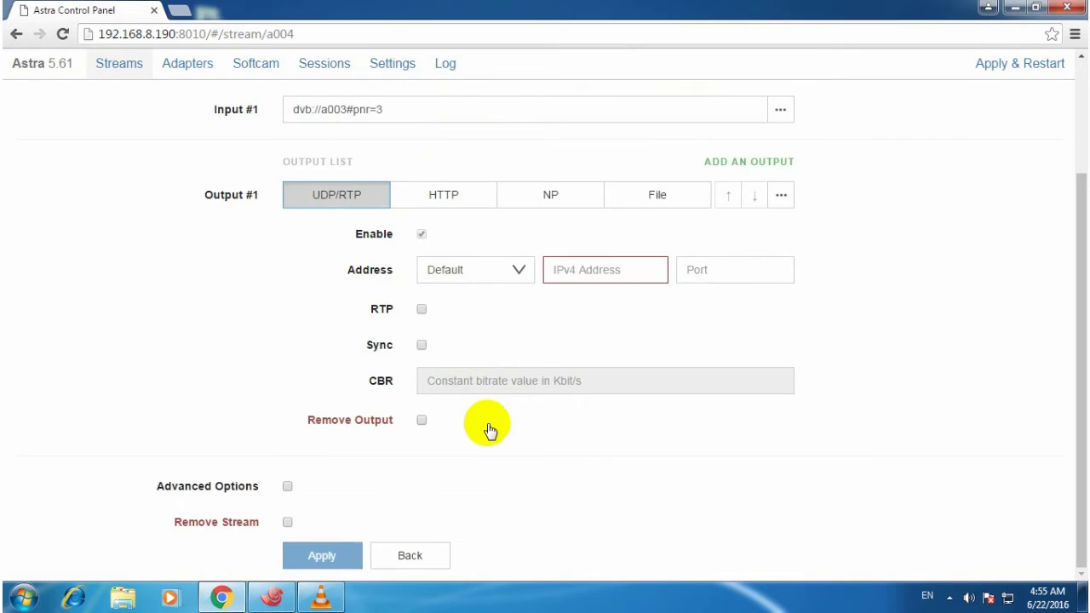
{"action": "scroll", "coordinate": [487, 427], "scroll_direction": "up", "scroll_amount": 1}
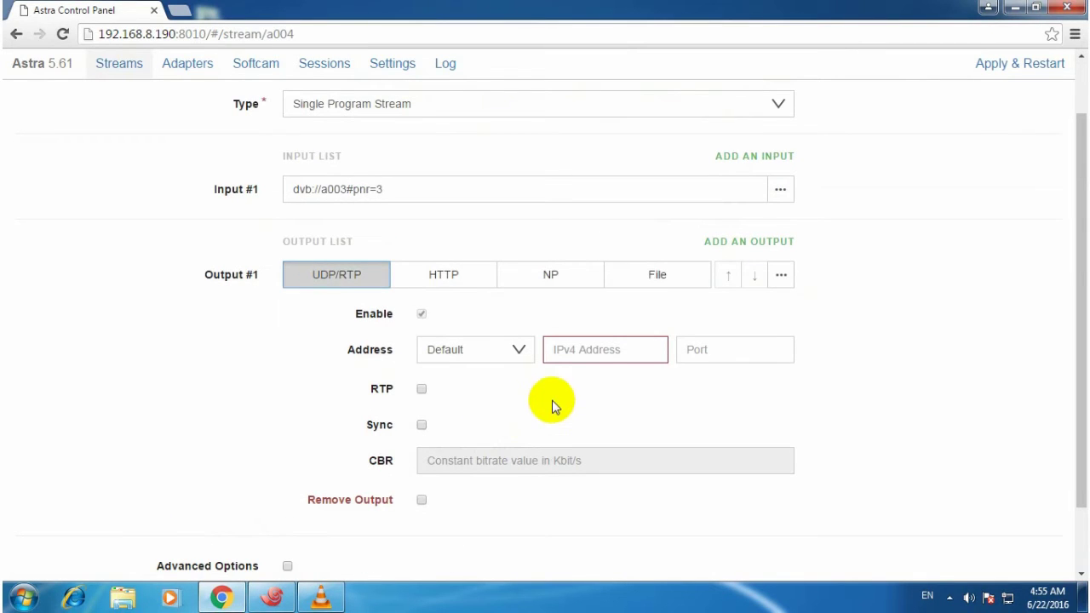
{"action": "left_click", "coordinate": [598, 353]}
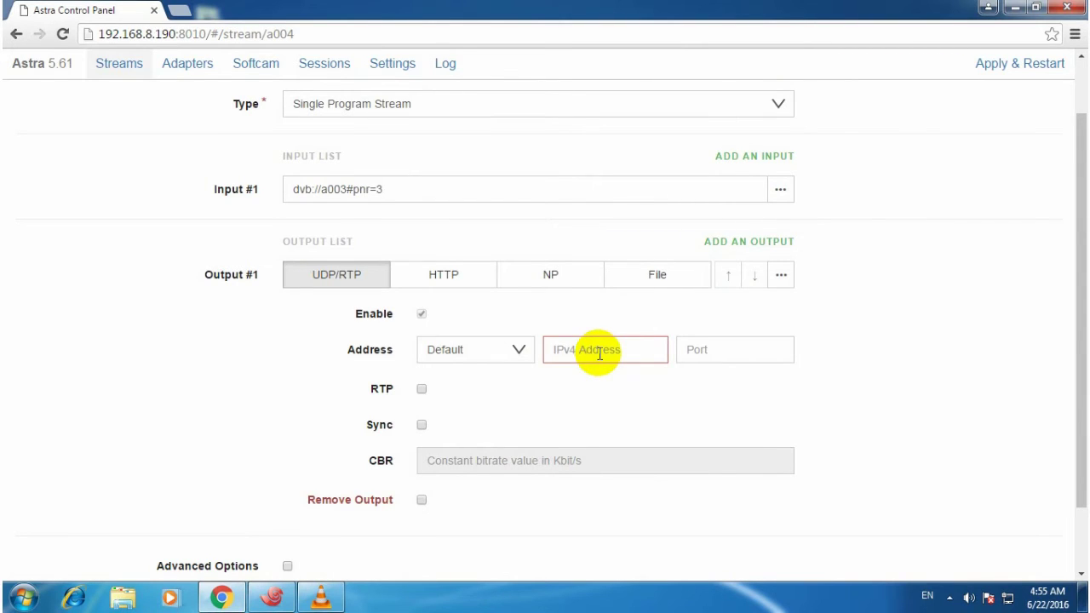
{"action": "type", "text": "239.255"}
{"action": "left_click", "coordinate": [719, 342]}
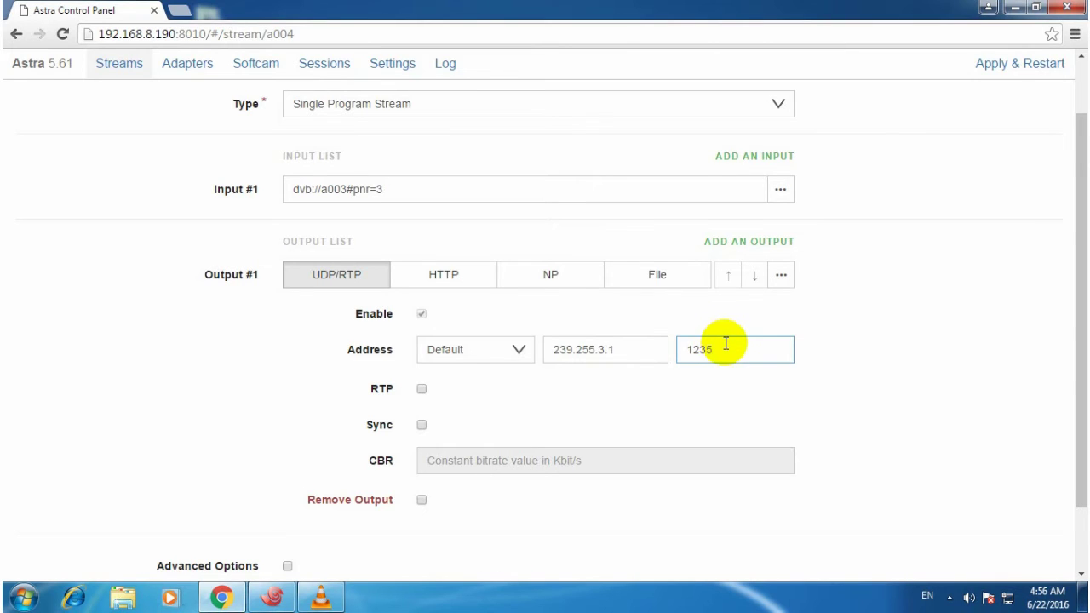
{"action": "scroll", "coordinate": [725, 343], "scroll_direction": "down", "scroll_amount": 1}
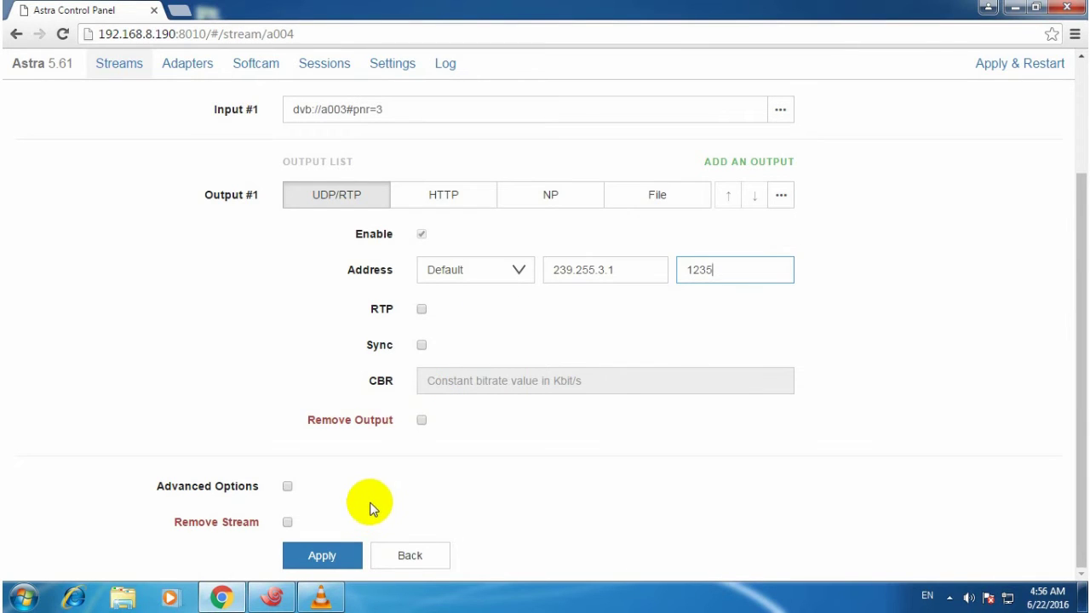
{"action": "left_click", "coordinate": [422, 311]}
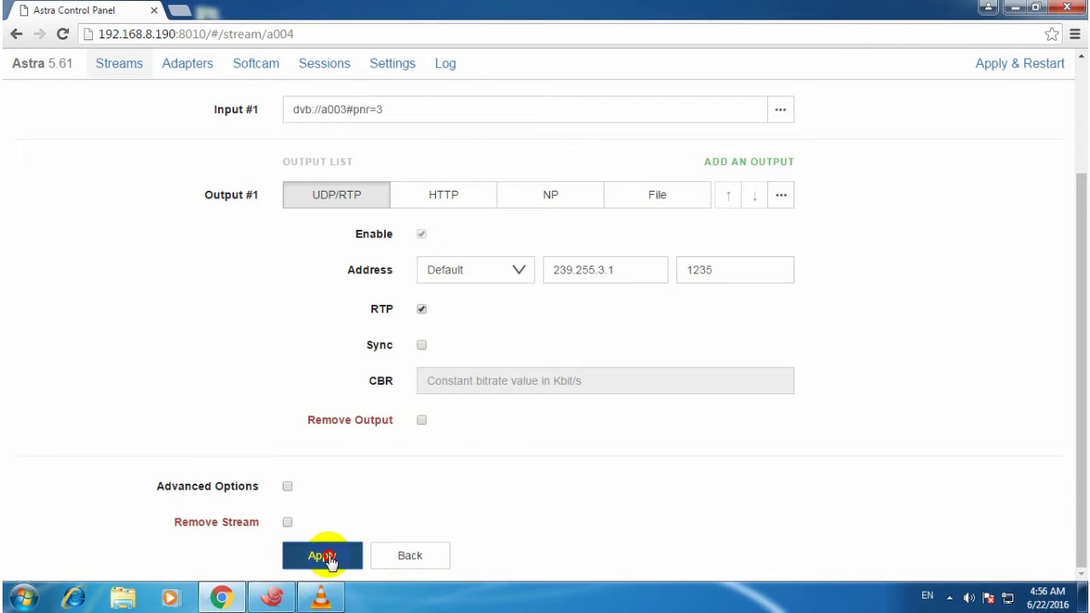
{"action": "left_click", "coordinate": [324, 557]}
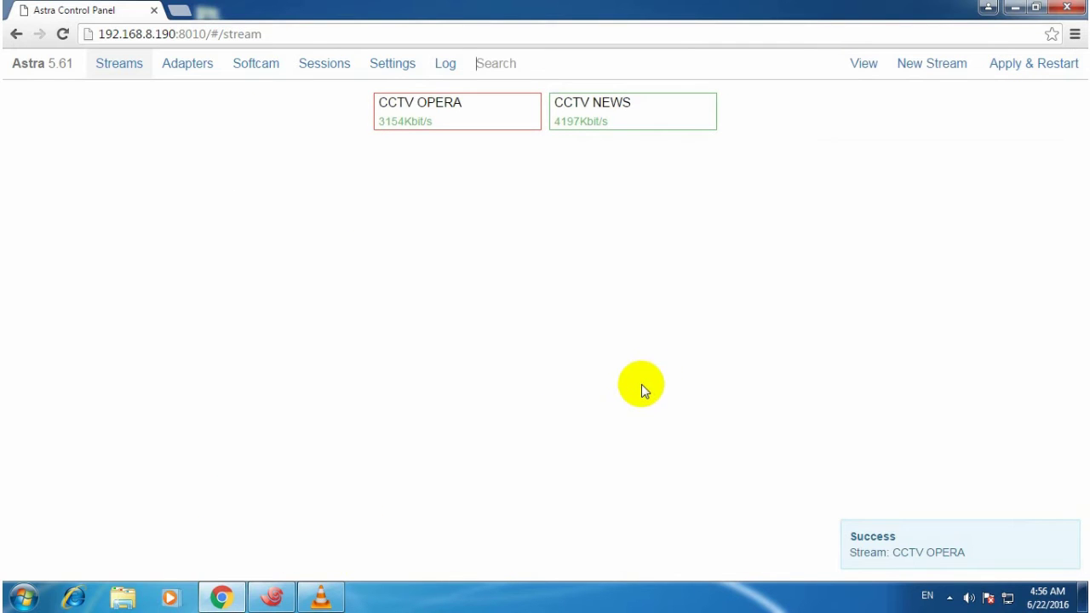
Play the rtp://239.255.3.1:1235 network stream in a new VLC window.
{"action": "left_click", "coordinate": [1015, 8]}
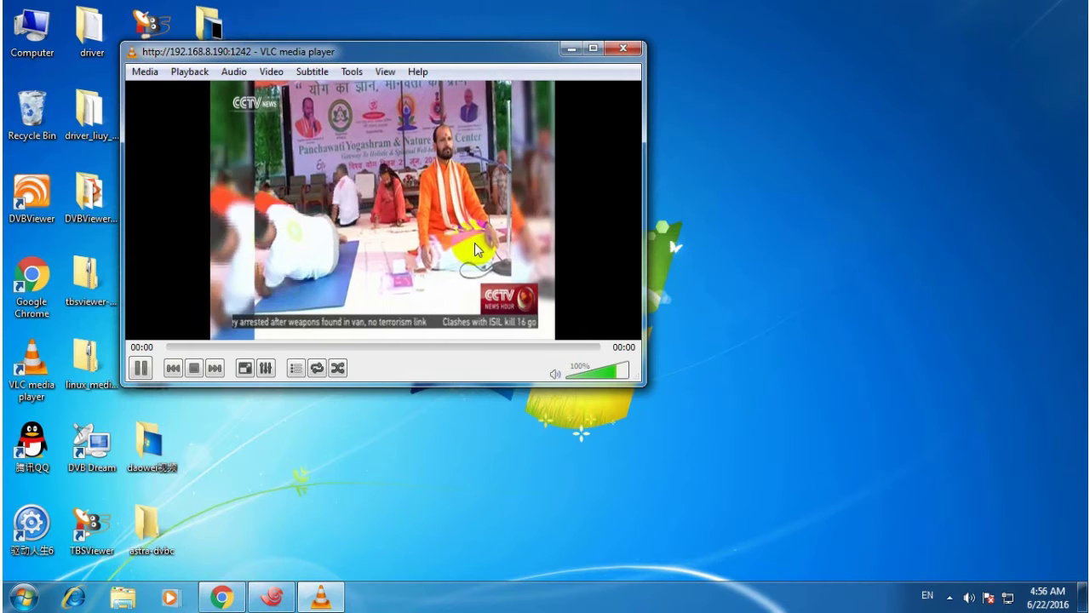
{"action": "double_click", "coordinate": [31, 364]}
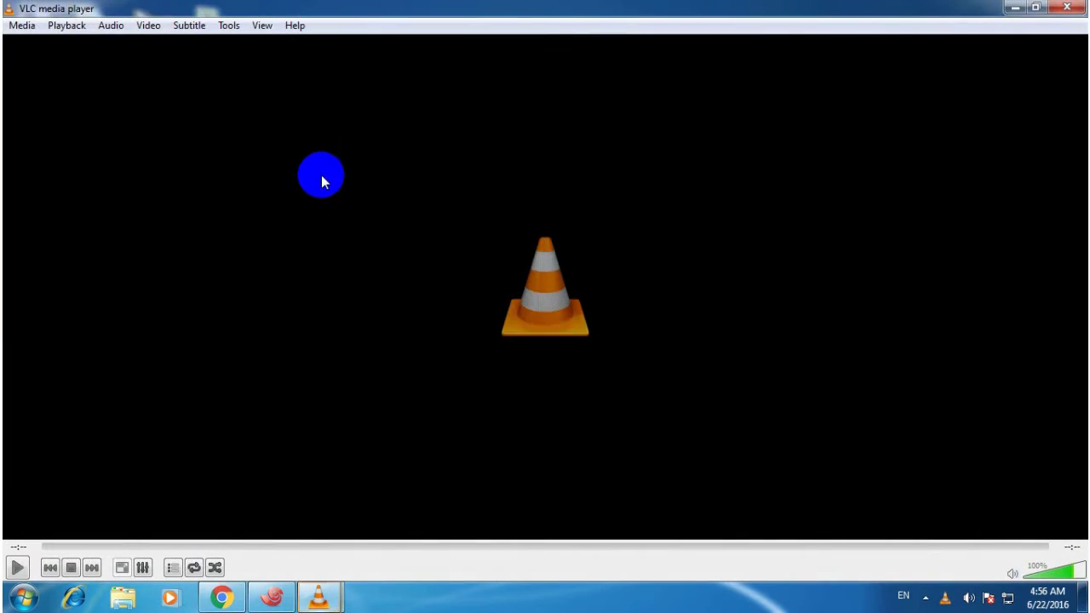
{"action": "left_click", "coordinate": [22, 24]}
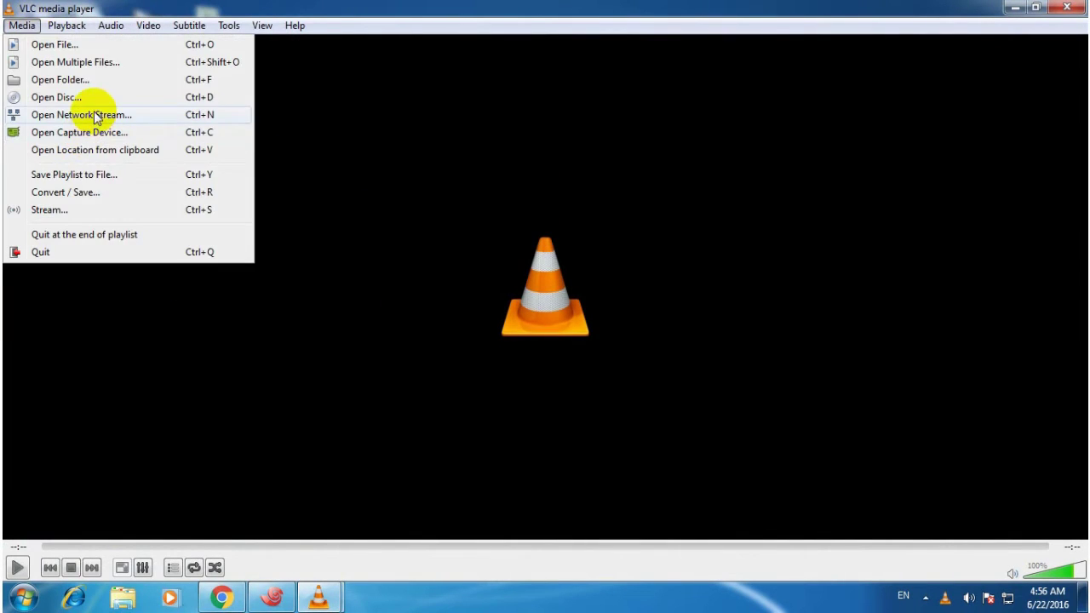
{"action": "left_click", "coordinate": [96, 115]}
{"action": "type", "text": "rtp:"}
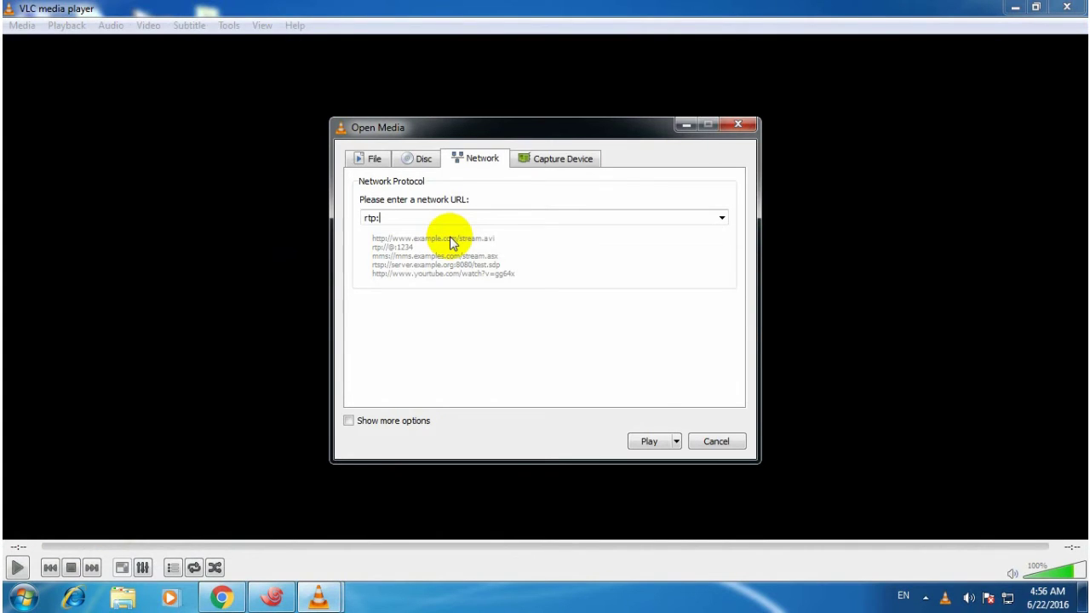
{"action": "type", "text": "//239.255.3.1:1235"}
{"action": "left_click", "coordinate": [652, 441]}
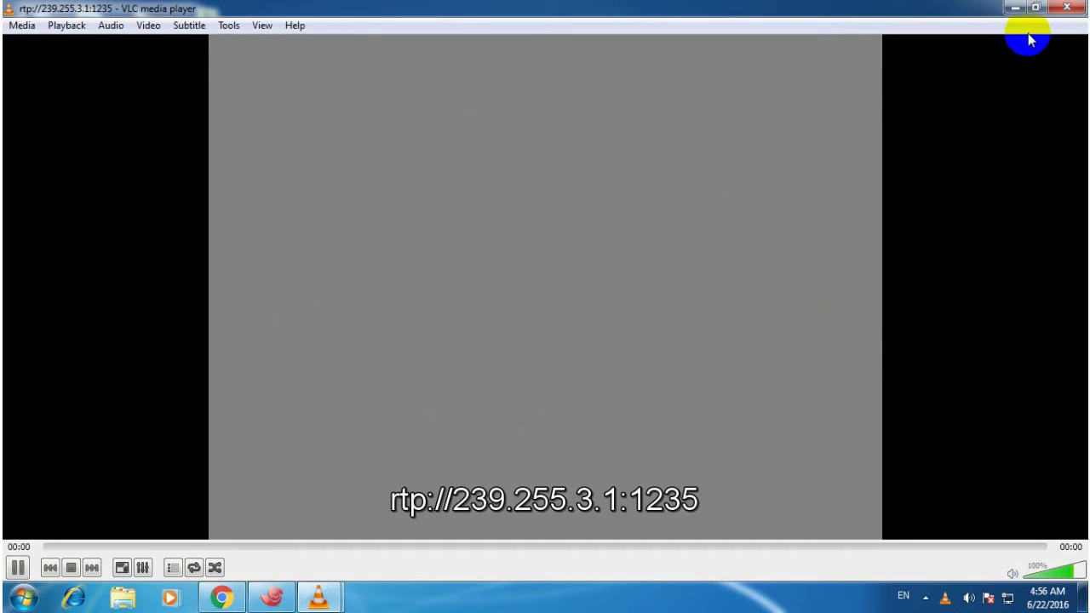
Place the RTP and HTTP player windows side by side, narrowing the HTTP window.
{"action": "left_click", "coordinate": [1032, 11]}
{"action": "left_click_drag", "start_coordinate": [331, 200], "coordinate": [702, 104]}
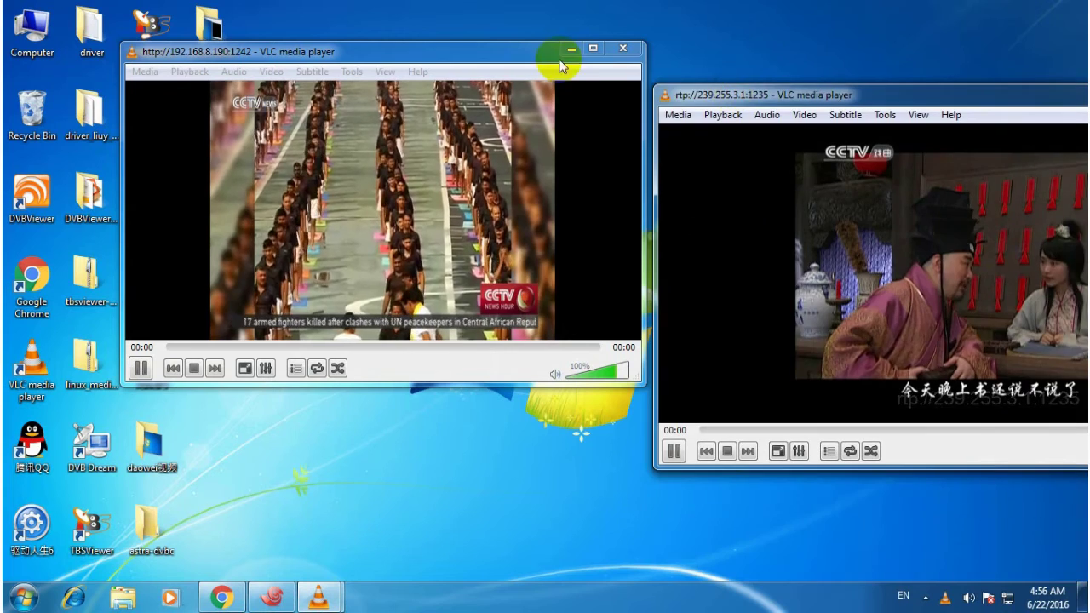
{"action": "left_click", "coordinate": [505, 44]}
{"action": "left_click_drag", "start_coordinate": [504, 46], "coordinate": [430, 56]}
{"action": "left_click_drag", "start_coordinate": [791, 98], "coordinate": [727, 65]}
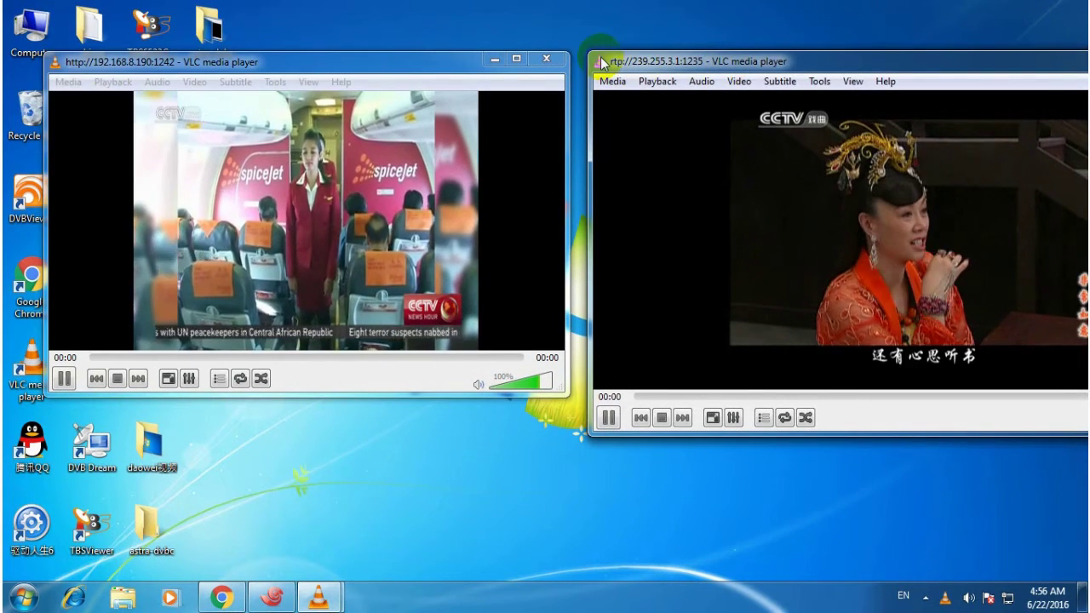
{"action": "left_click_drag", "start_coordinate": [599, 62], "coordinate": [669, 68]}
{"action": "left_click_drag", "start_coordinate": [766, 61], "coordinate": [687, 60]}
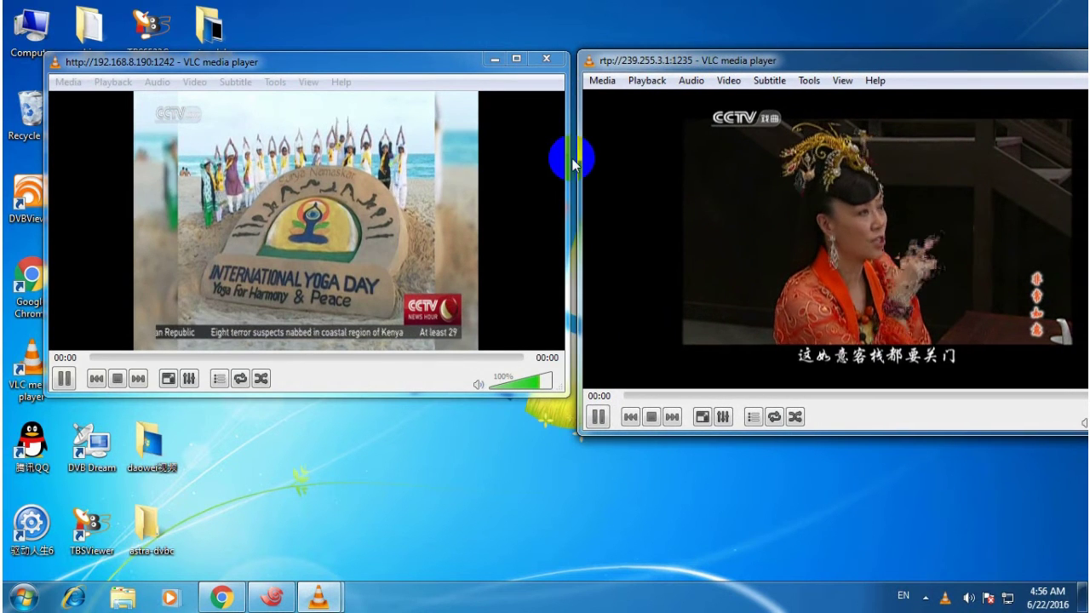
{"action": "left_click", "coordinate": [567, 159]}
{"action": "left_click_drag", "start_coordinate": [566, 159], "coordinate": [477, 160]}
{"action": "left_click_drag", "start_coordinate": [761, 60], "coordinate": [689, 54]}
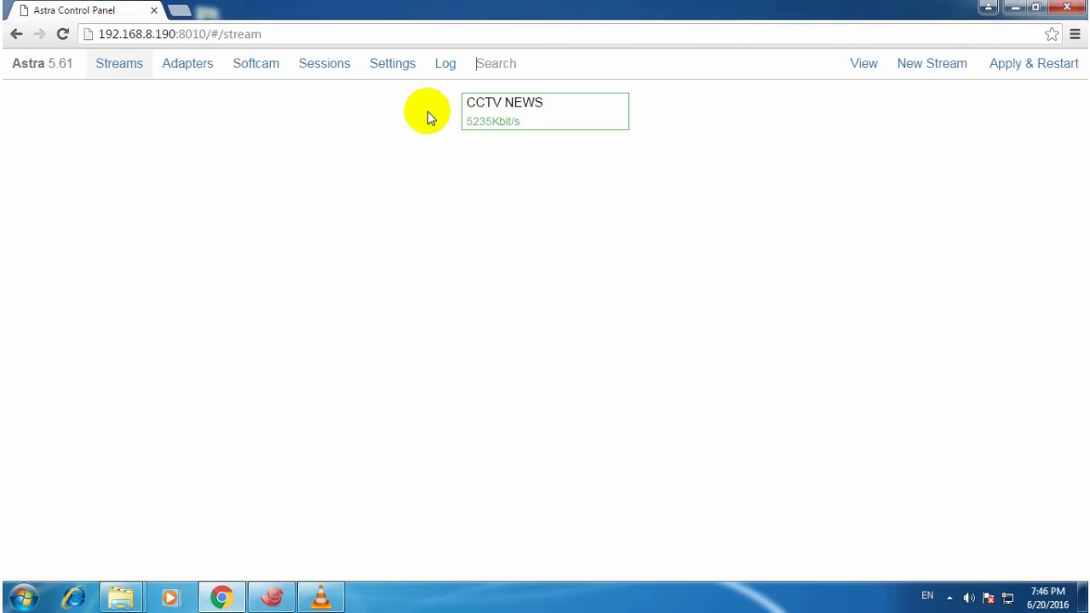
Add adapter 6281-0 on the 2.0 TurboSight TBS 62x1 DVB-T/T2 tuner at 474 MHz.
{"action": "left_click", "coordinate": [192, 75]}
{"action": "left_click", "coordinate": [937, 69]}
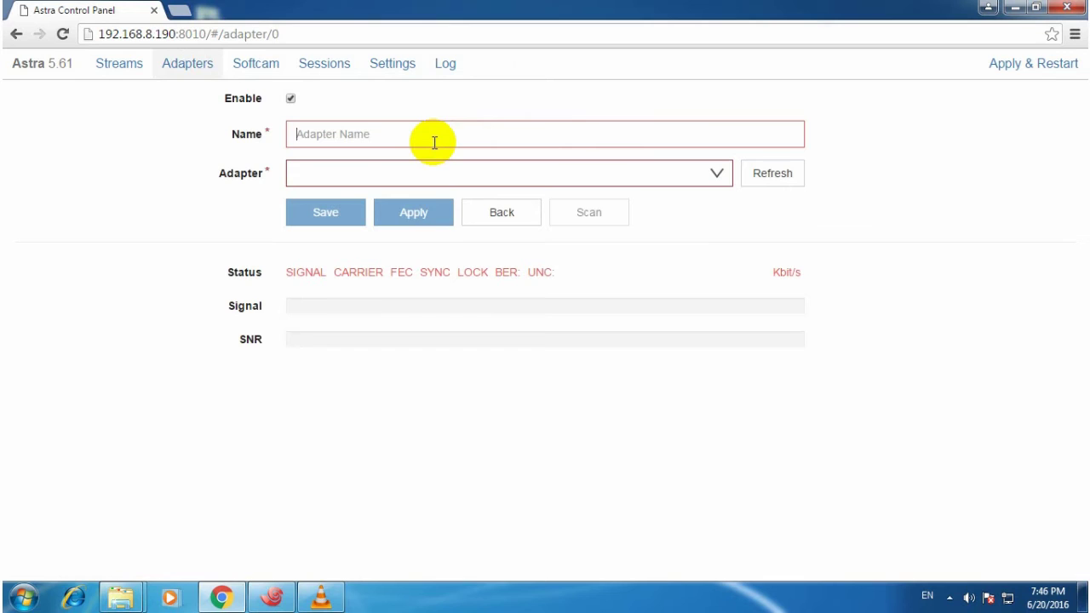
{"action": "type", "text": "6281-0"}
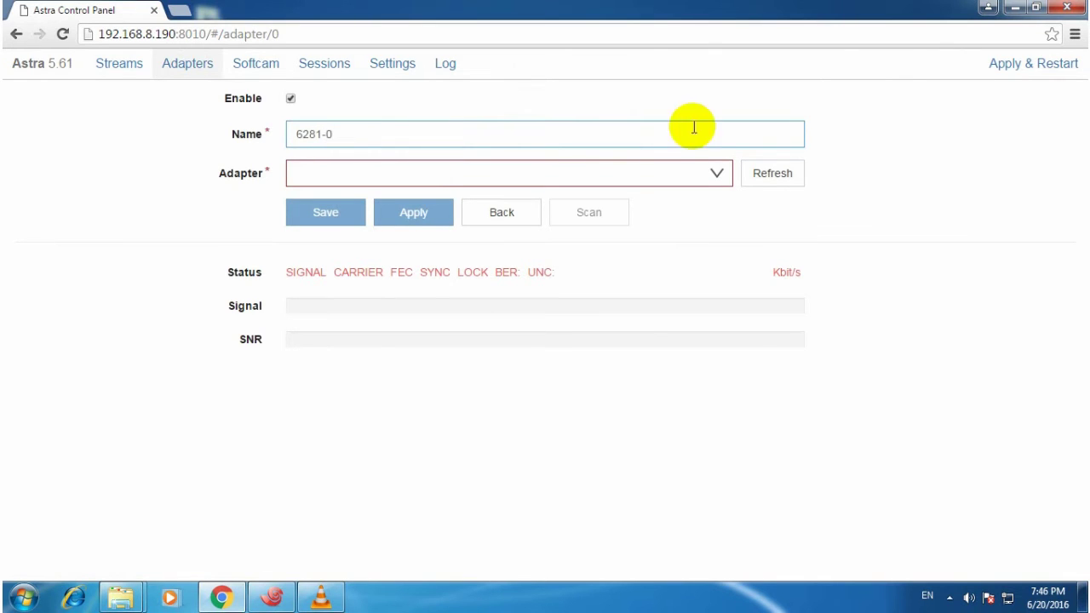
{"action": "left_click", "coordinate": [716, 175]}
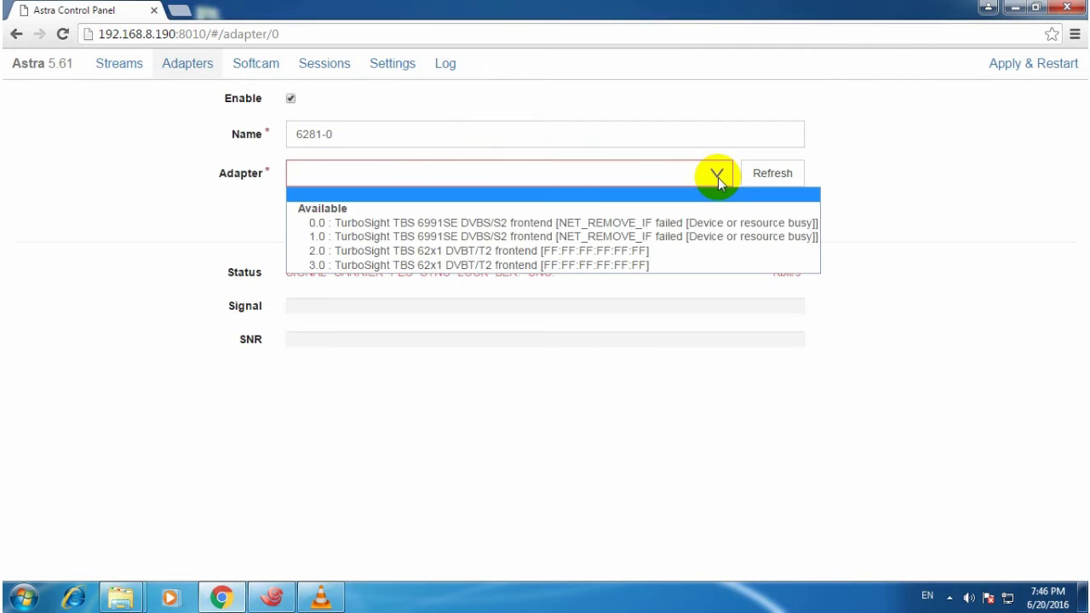
{"action": "left_click", "coordinate": [511, 250]}
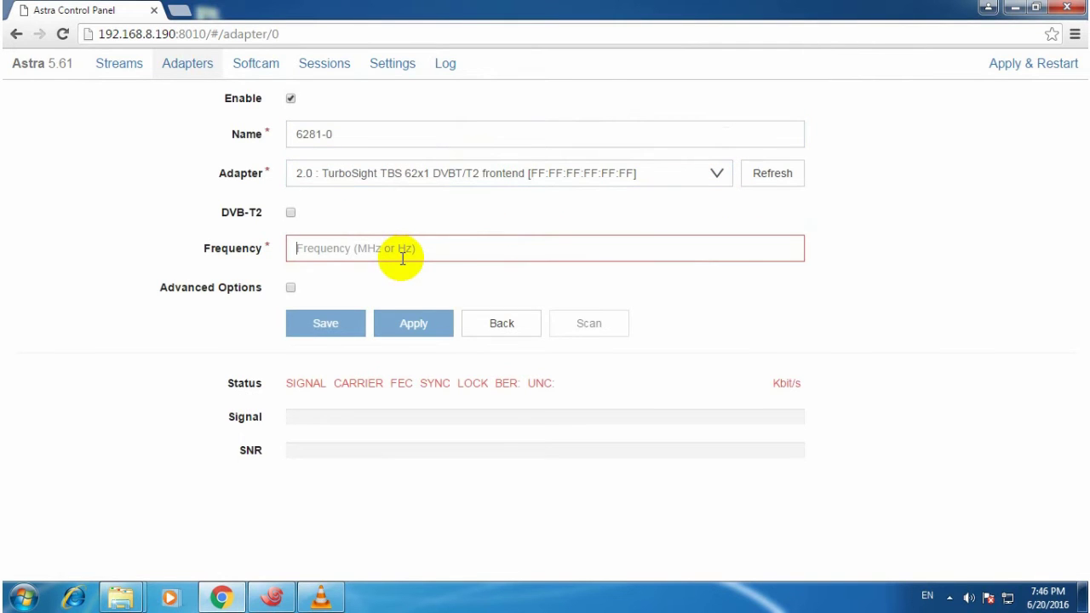
{"action": "type", "text": "474"}
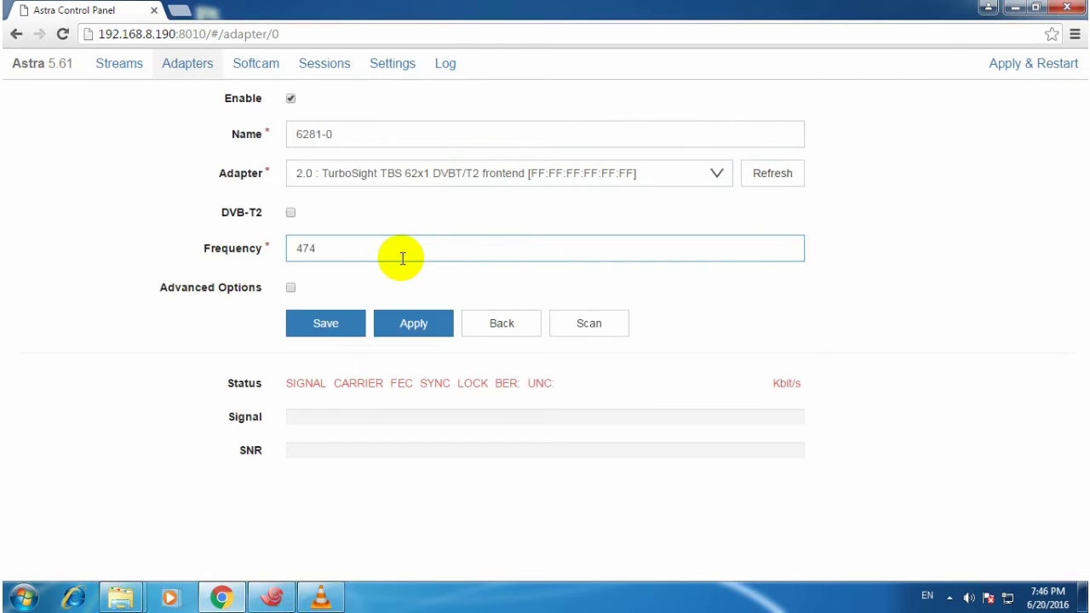
{"action": "type", "text": "000000"}
{"action": "left_click", "coordinate": [424, 324]}
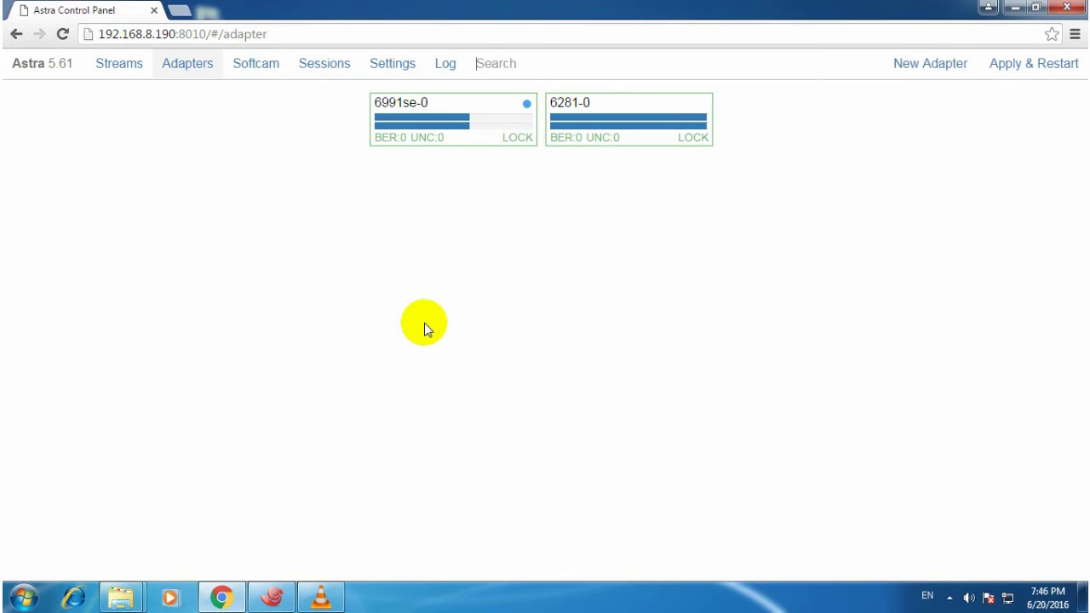
Scan adapter 6281-0 and save the BBC R&D HD2 channel as a stream.
{"action": "left_click", "coordinate": [647, 122]}
{"action": "left_click", "coordinate": [591, 358]}
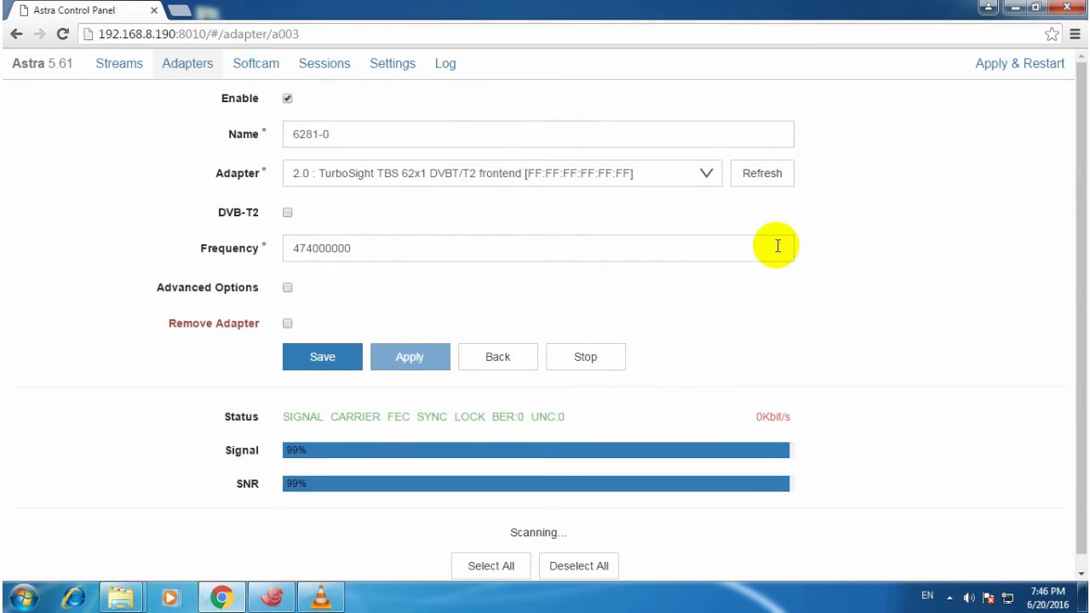
{"action": "scroll", "coordinate": [772, 273], "scroll_direction": "down", "scroll_amount": 1}
{"action": "left_click", "coordinate": [479, 497]}
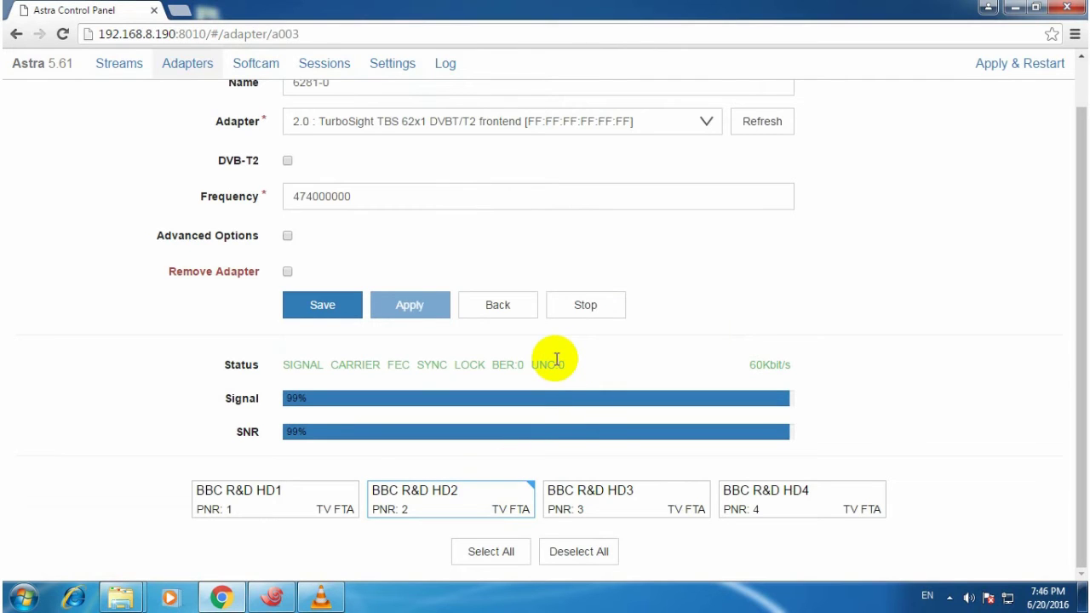
{"action": "left_click", "coordinate": [323, 306]}
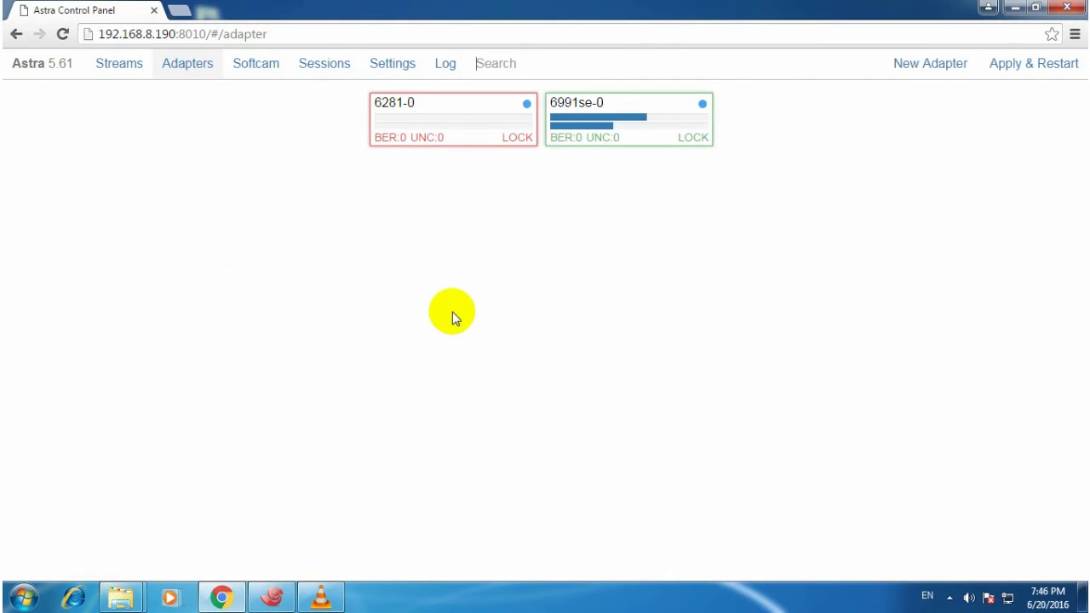
{"action": "left_click", "coordinate": [117, 79]}
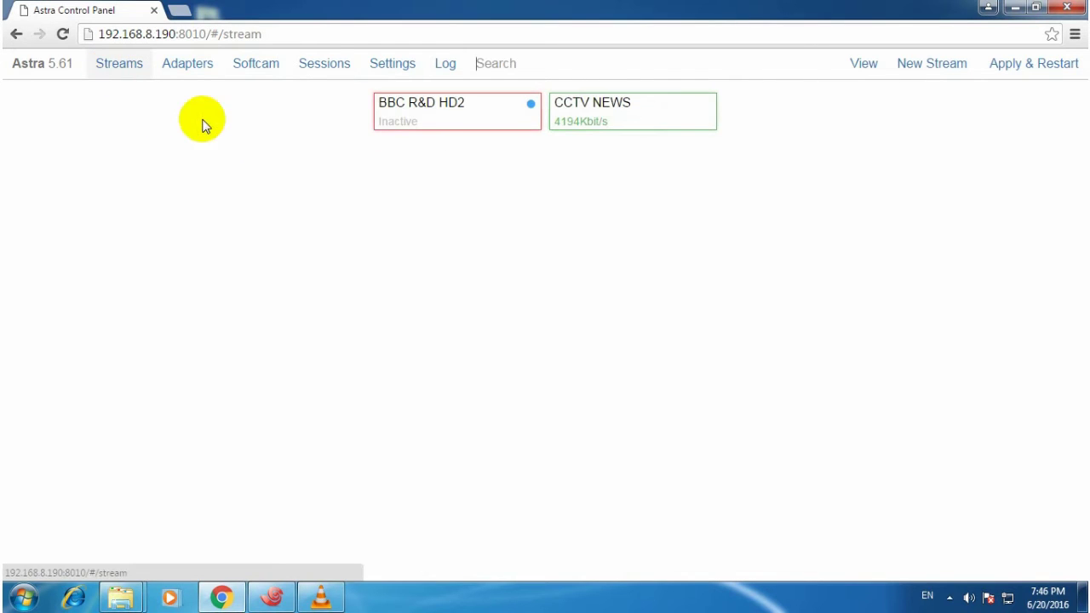
{"action": "left_click", "coordinate": [465, 119]}
{"action": "left_click", "coordinate": [391, 343]}
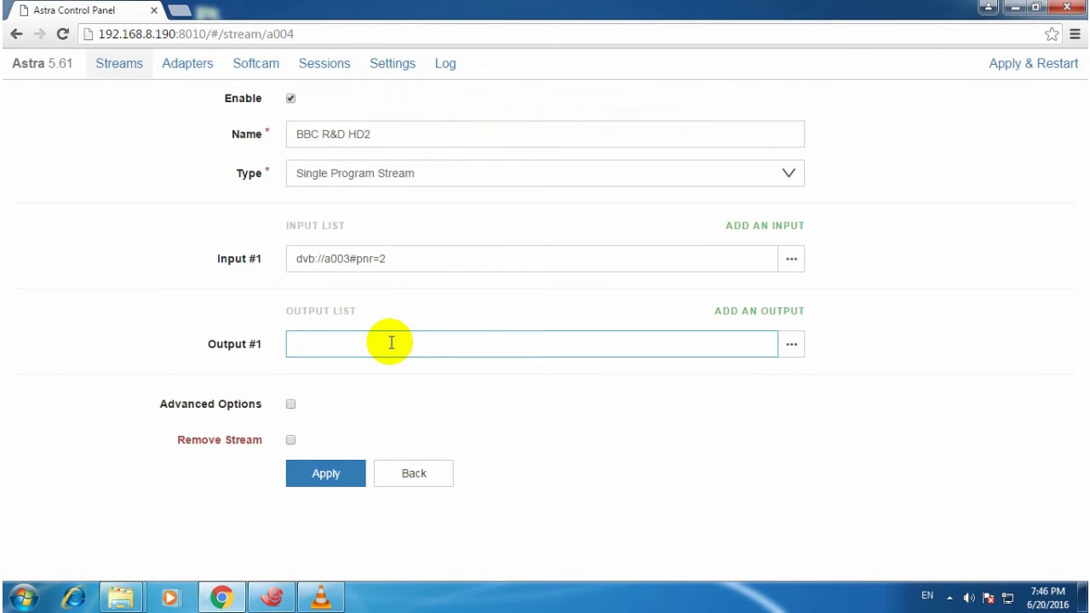
{"action": "type", "text": "http://192.168.8.190:"}
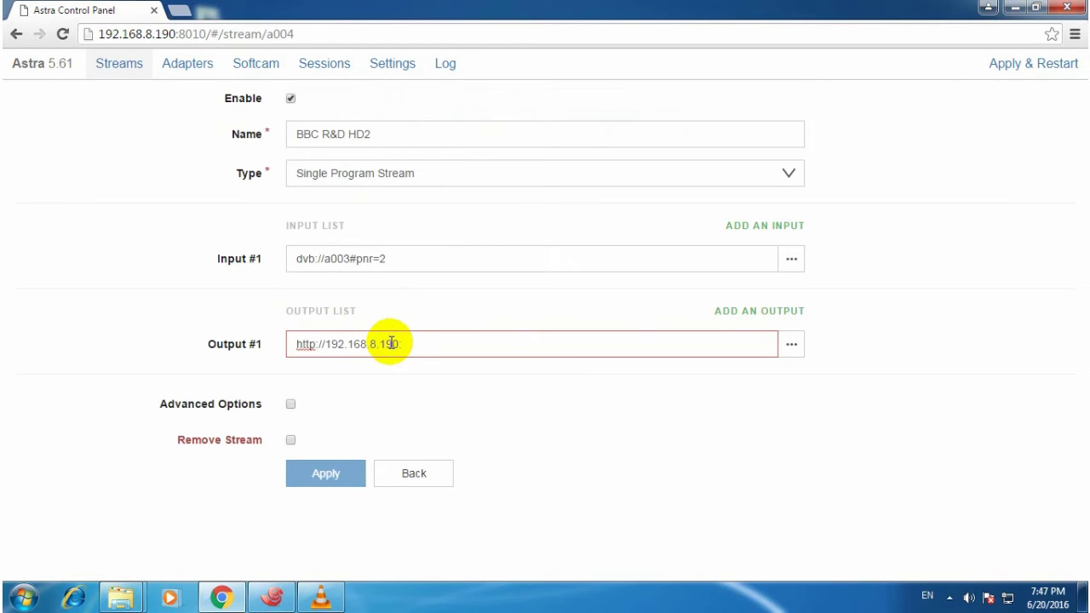
{"action": "type", "text": "1245"}
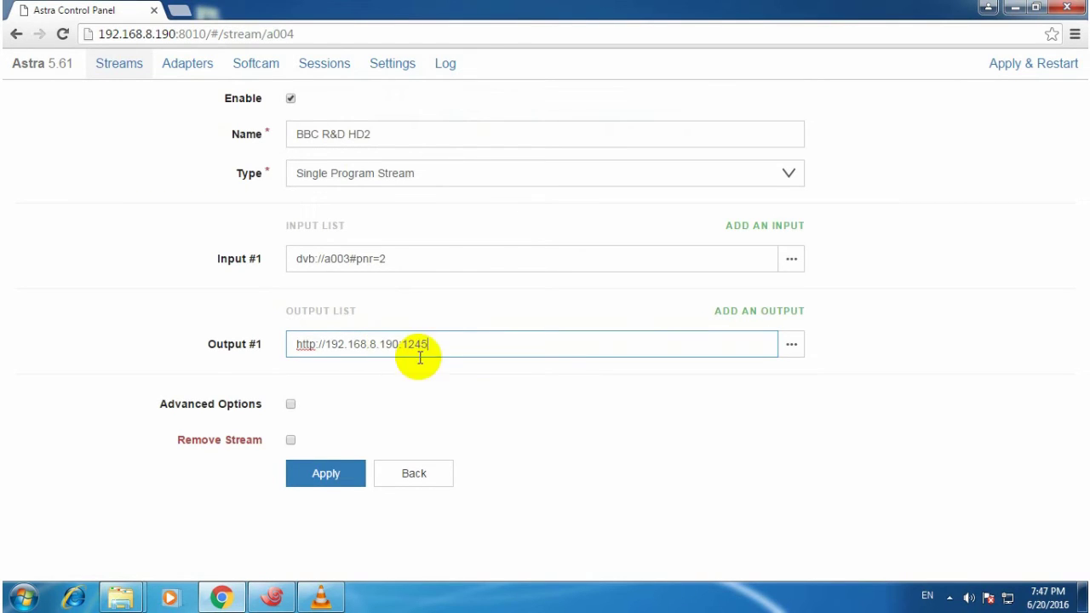
{"action": "left_click", "coordinate": [323, 478]}
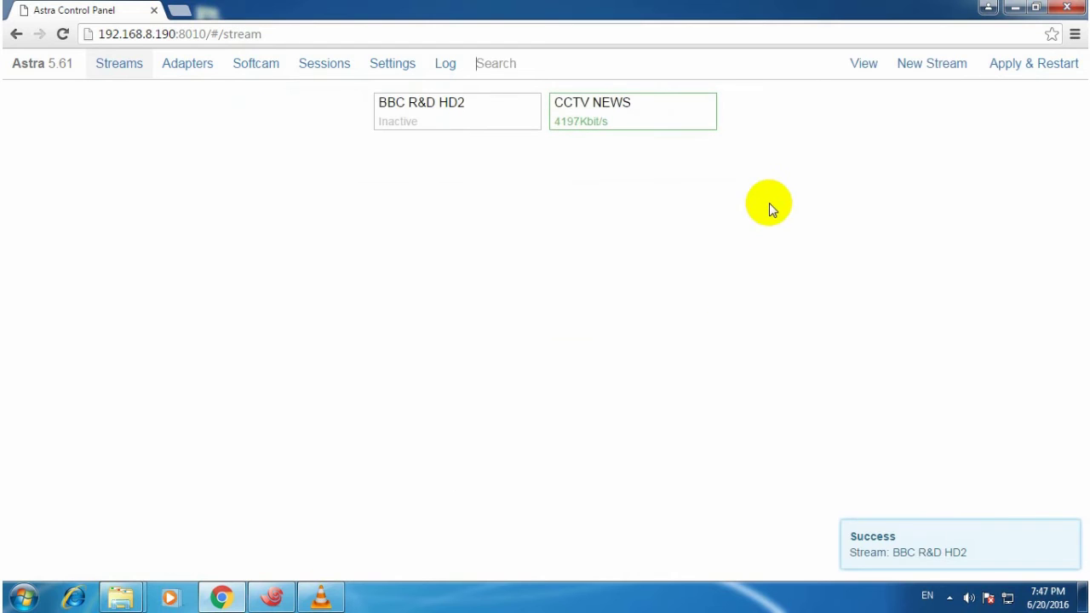
{"action": "left_click", "coordinate": [1015, 8]}
{"action": "double_click", "coordinate": [34, 362]}
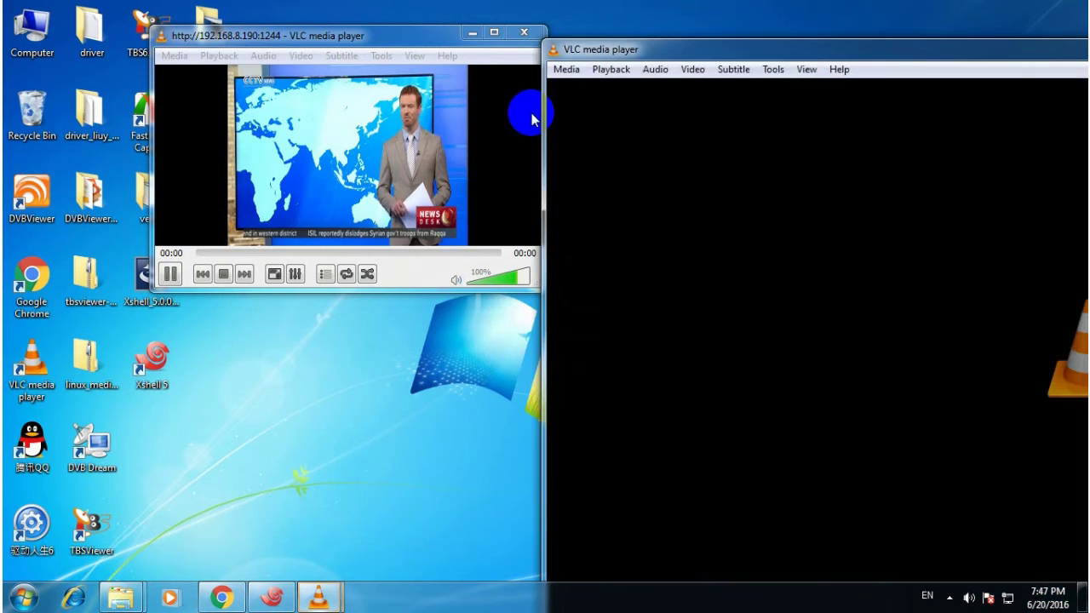
{"action": "left_click", "coordinate": [566, 69]}
{"action": "left_click", "coordinate": [610, 160]}
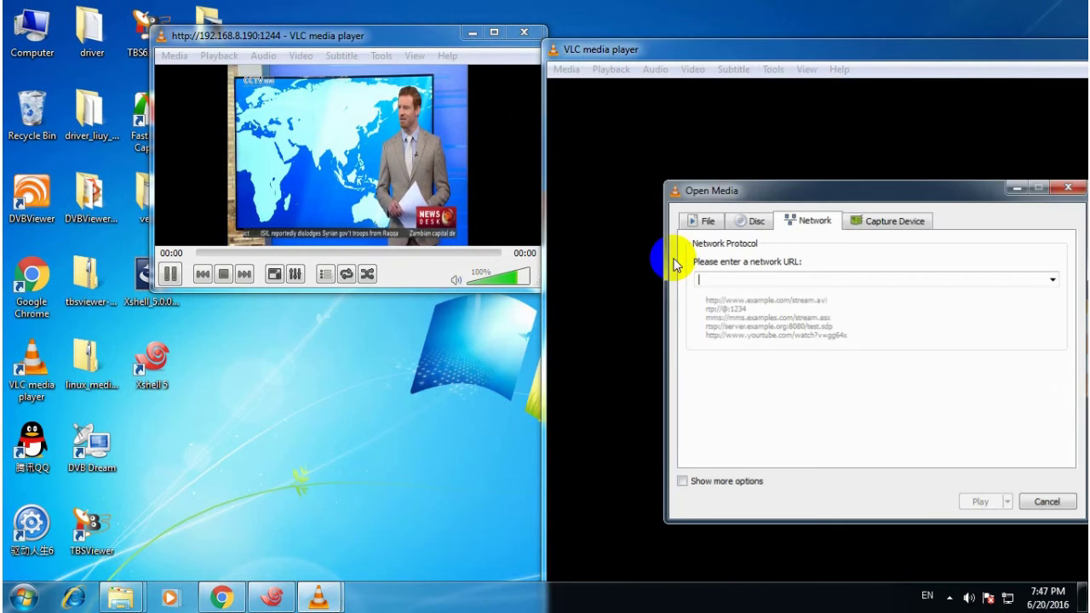
{"action": "type", "text": "http://1"}
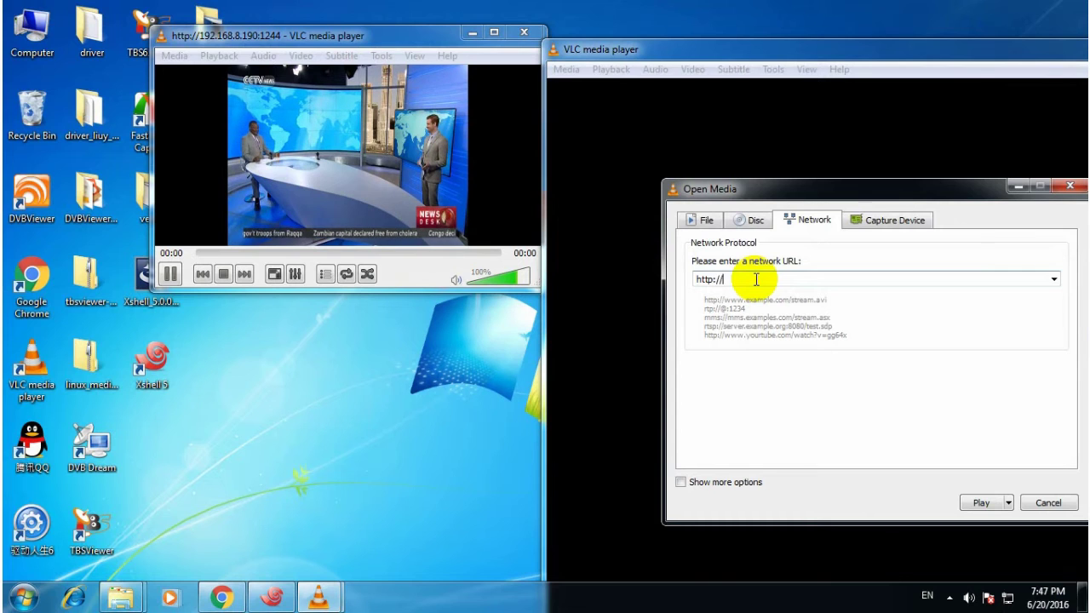
{"action": "type", "text": "92.168.8.190:12"}
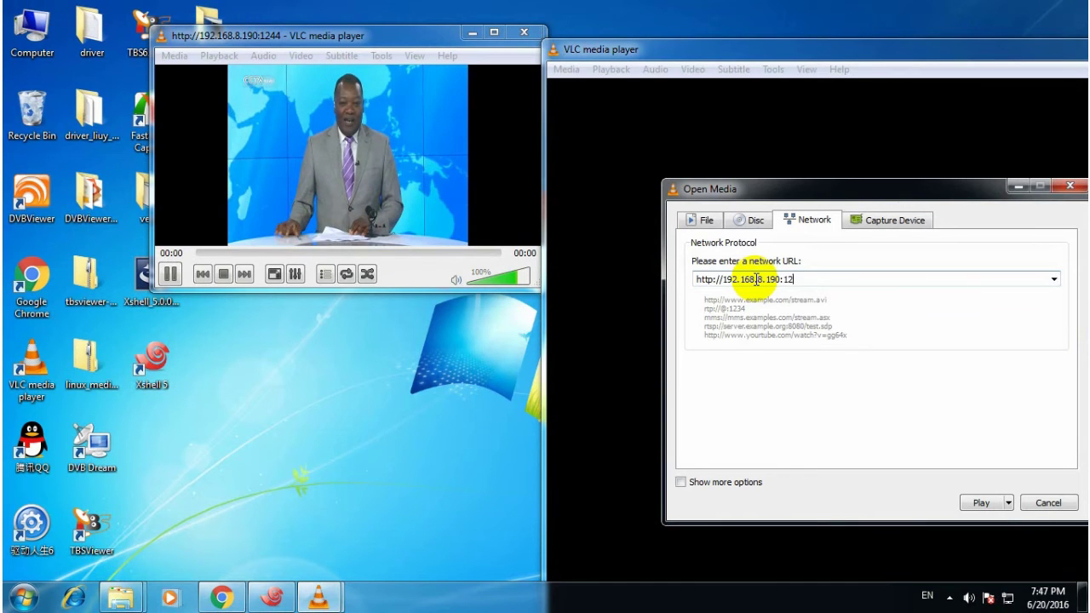
{"action": "type", "text": "45"}
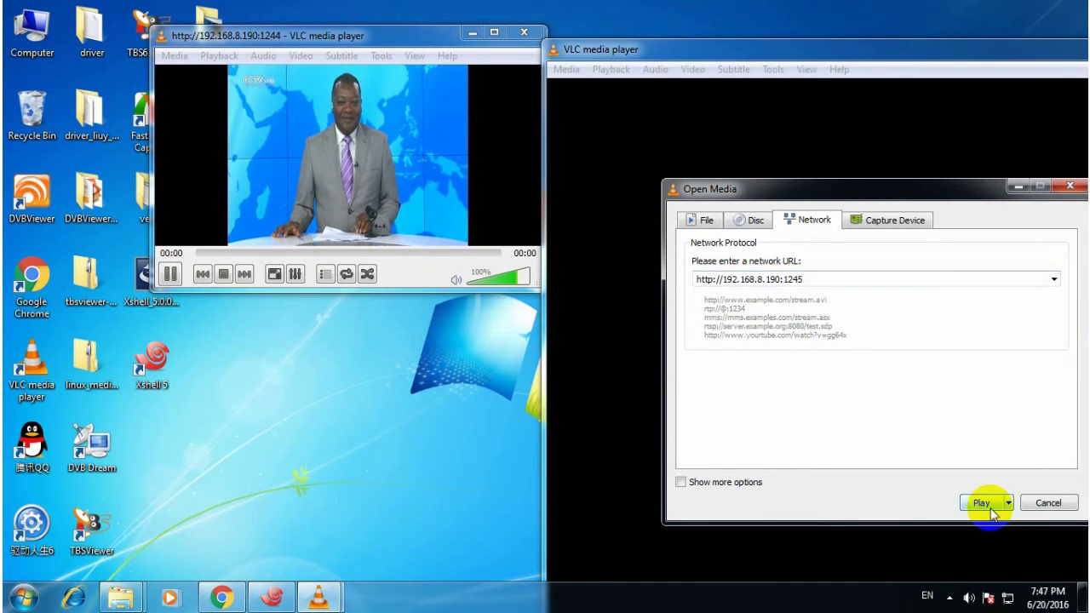
{"action": "left_click", "coordinate": [983, 506]}
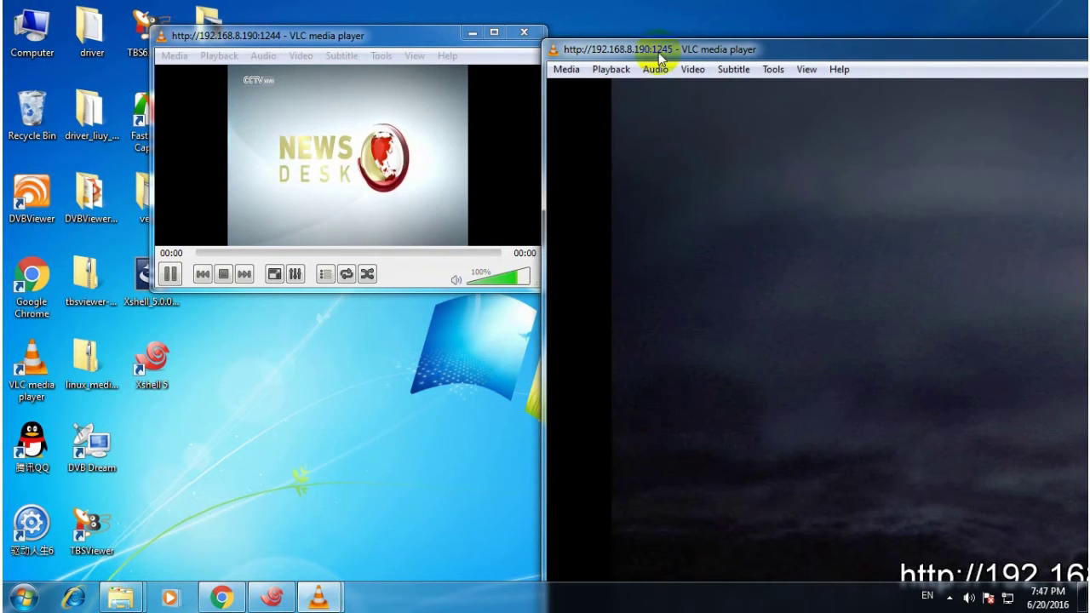
Shrink the new player window and place it beside the CCTV NEWS player.
{"action": "left_click_drag", "start_coordinate": [552, 51], "coordinate": [485, 67]}
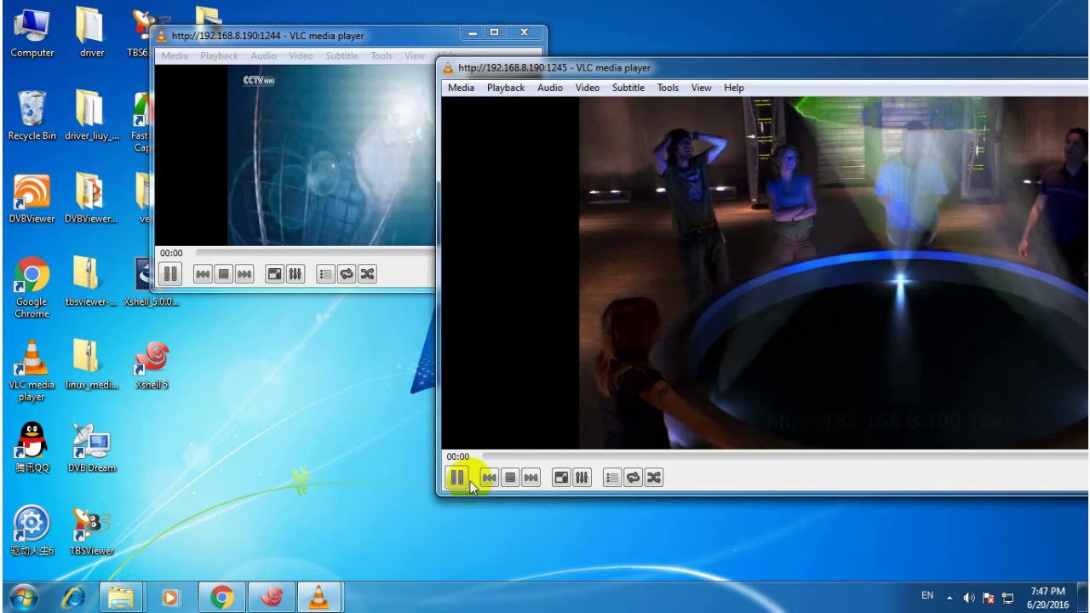
{"action": "left_click_drag", "start_coordinate": [439, 490], "coordinate": [686, 406]}
{"action": "left_click_drag", "start_coordinate": [861, 76], "coordinate": [458, 148]}
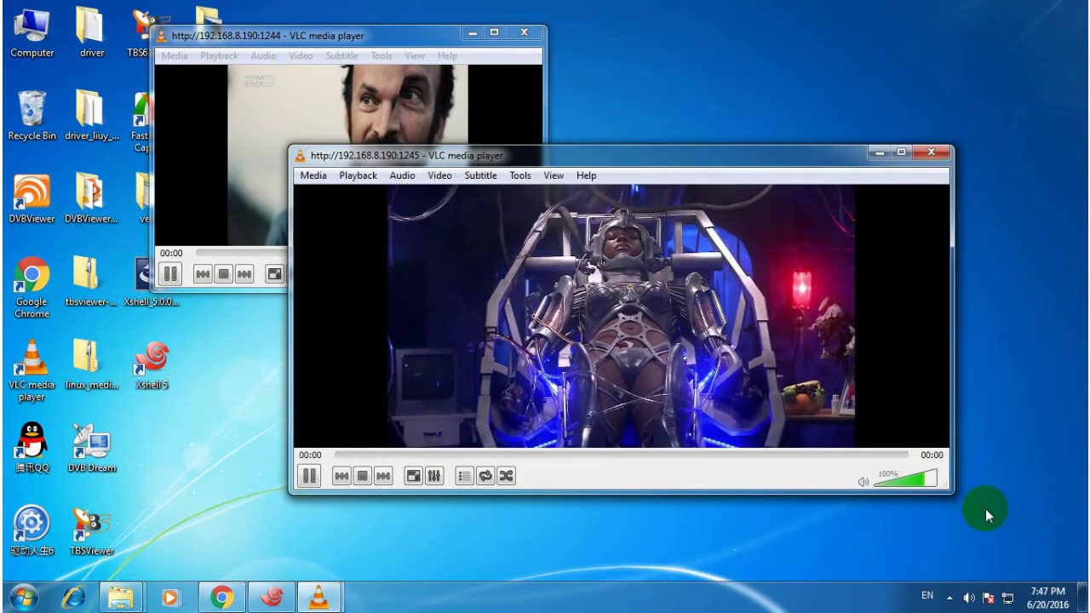
{"action": "left_click_drag", "start_coordinate": [946, 493], "coordinate": [686, 446]}
{"action": "left_click_drag", "start_coordinate": [565, 156], "coordinate": [884, 26]}
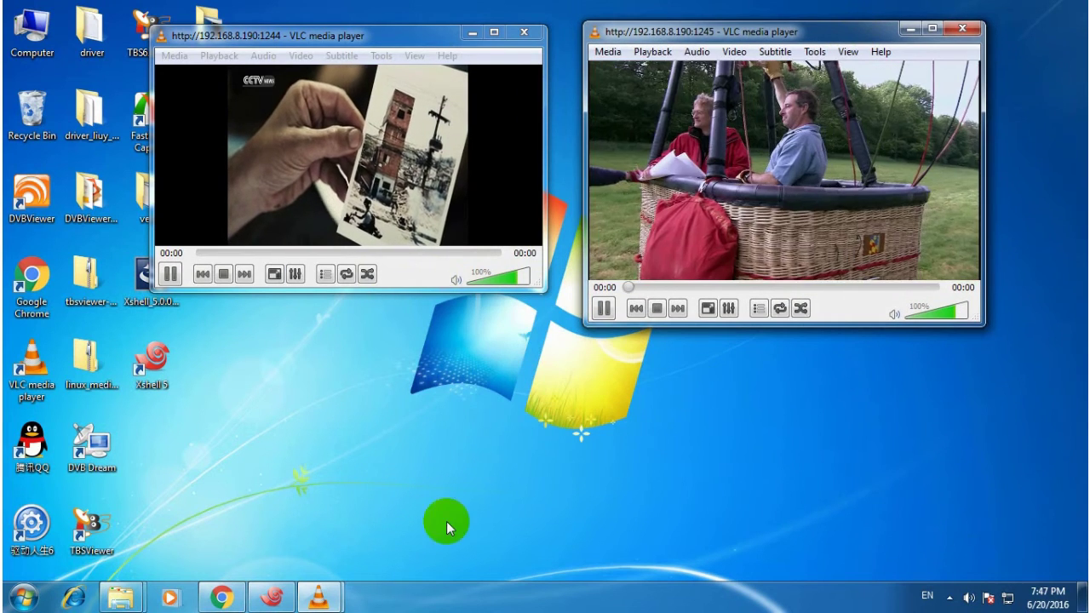
{"action": "left_click", "coordinate": [218, 588]}
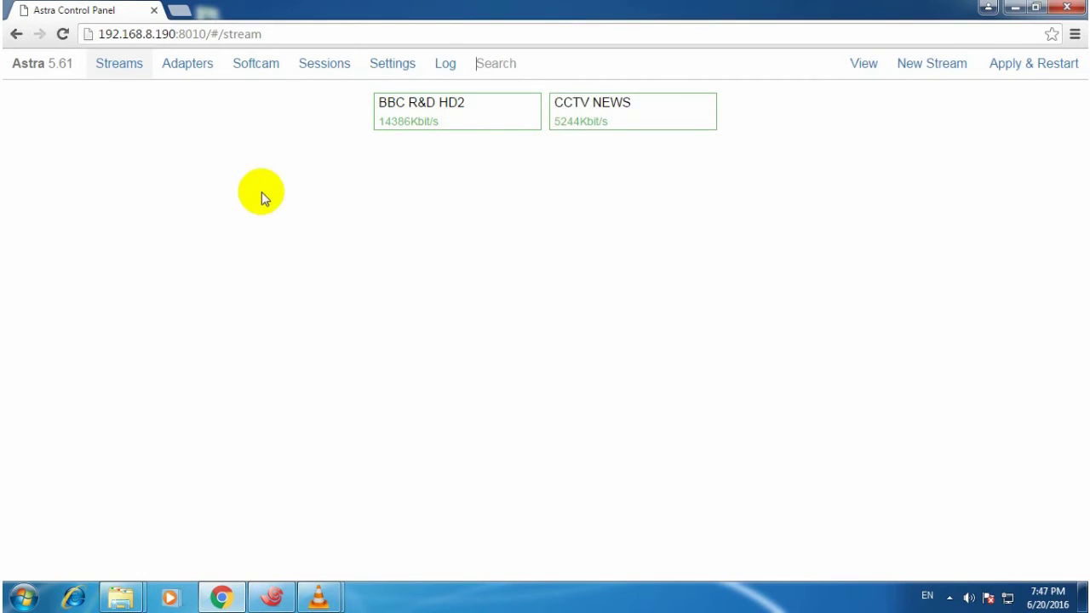
Add adapter 6281-1 on the 3.0 TBS 62x1 frontend at frequency 474000000.
{"action": "left_click", "coordinate": [187, 64]}
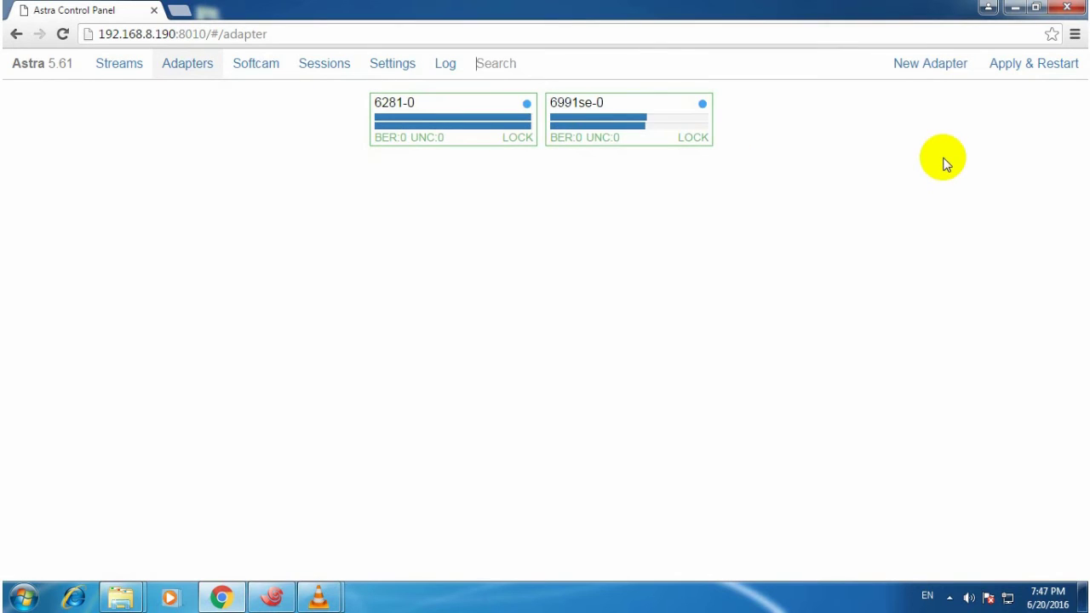
{"action": "left_click", "coordinate": [942, 66]}
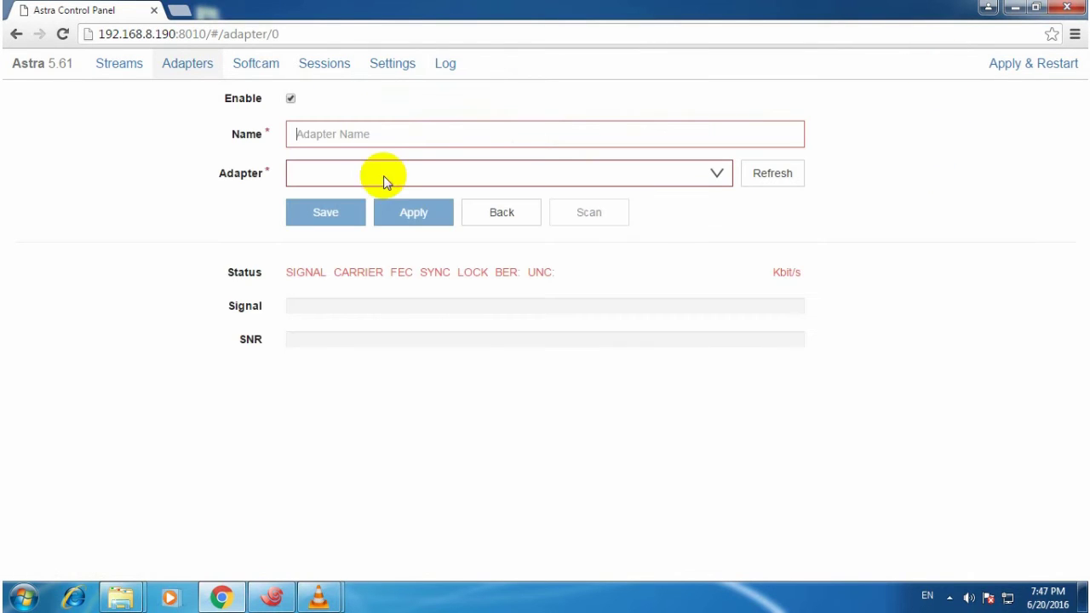
{"action": "left_click", "coordinate": [374, 134]}
{"action": "type", "text": "6281-1"}
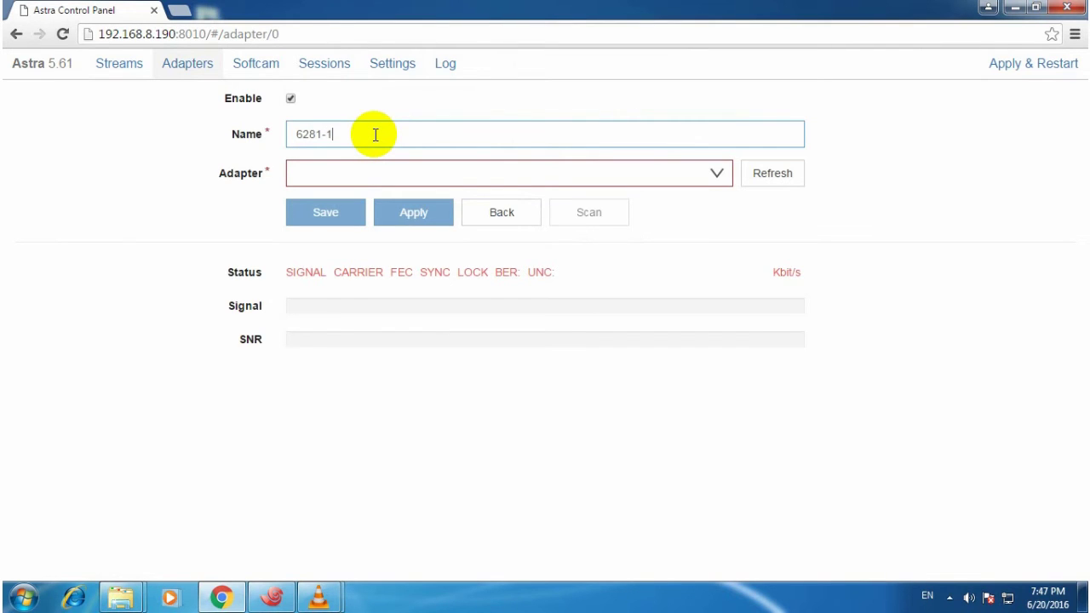
{"action": "left_click", "coordinate": [717, 174]}
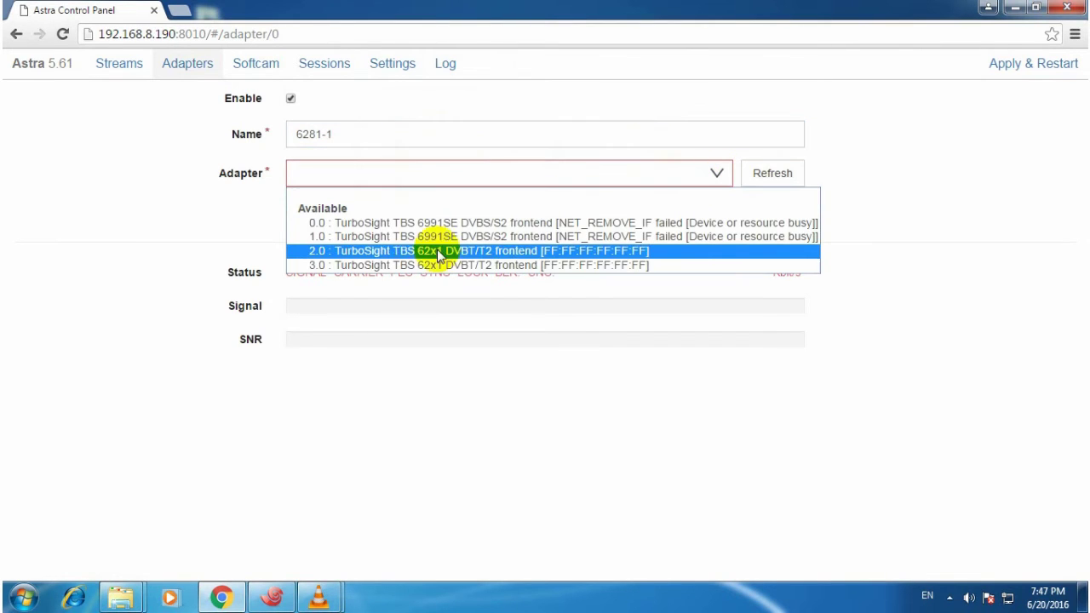
{"action": "left_click", "coordinate": [408, 263]}
{"action": "left_click", "coordinate": [387, 245]}
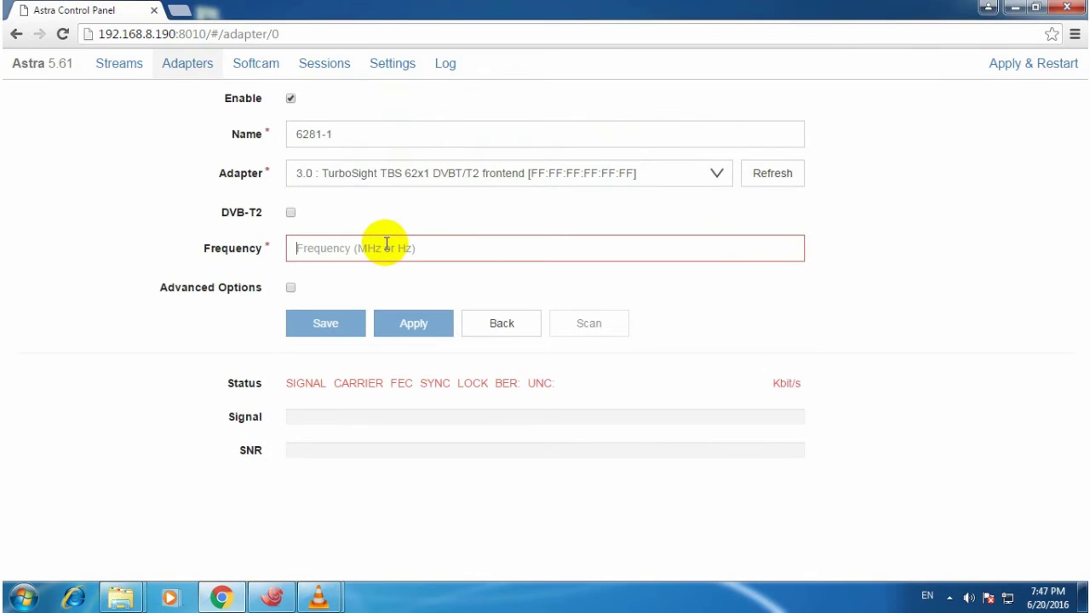
{"action": "type", "text": "474"}
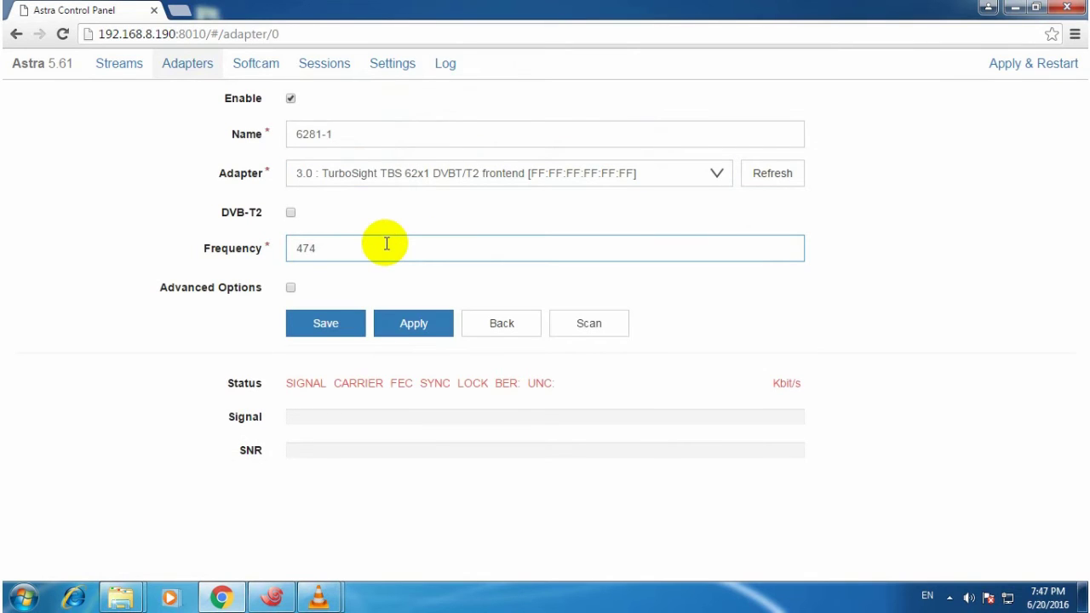
{"action": "type", "text": "000"}
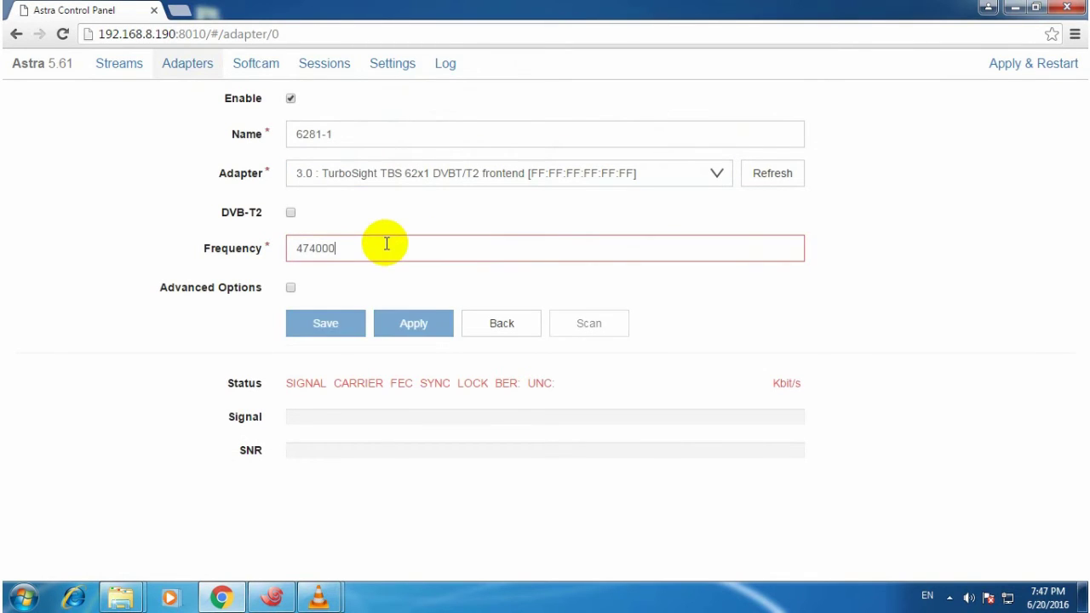
{"action": "type", "text": "000"}
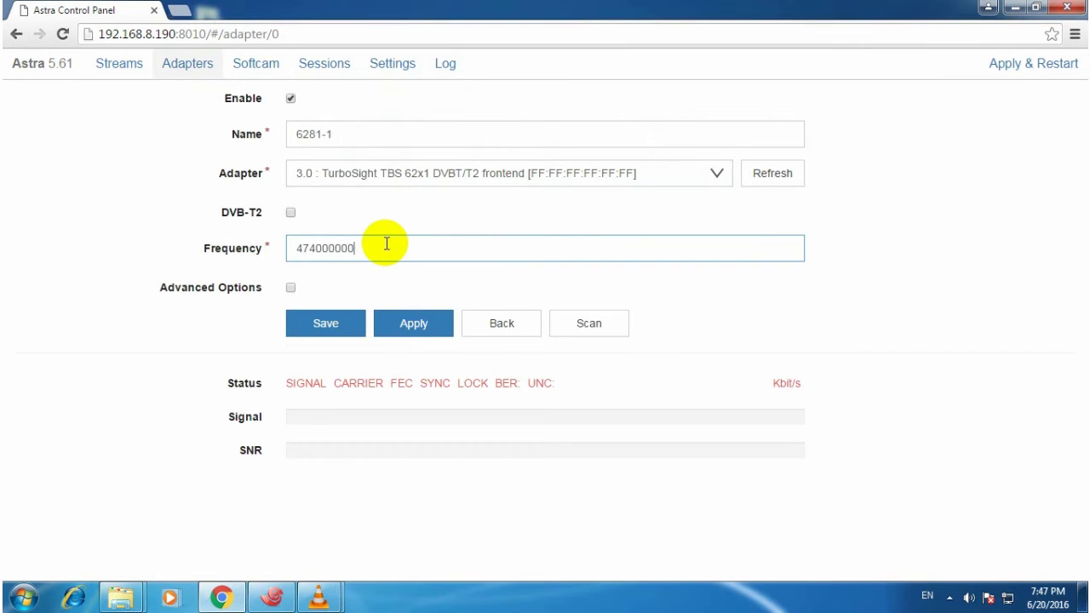
{"action": "left_click", "coordinate": [410, 334]}
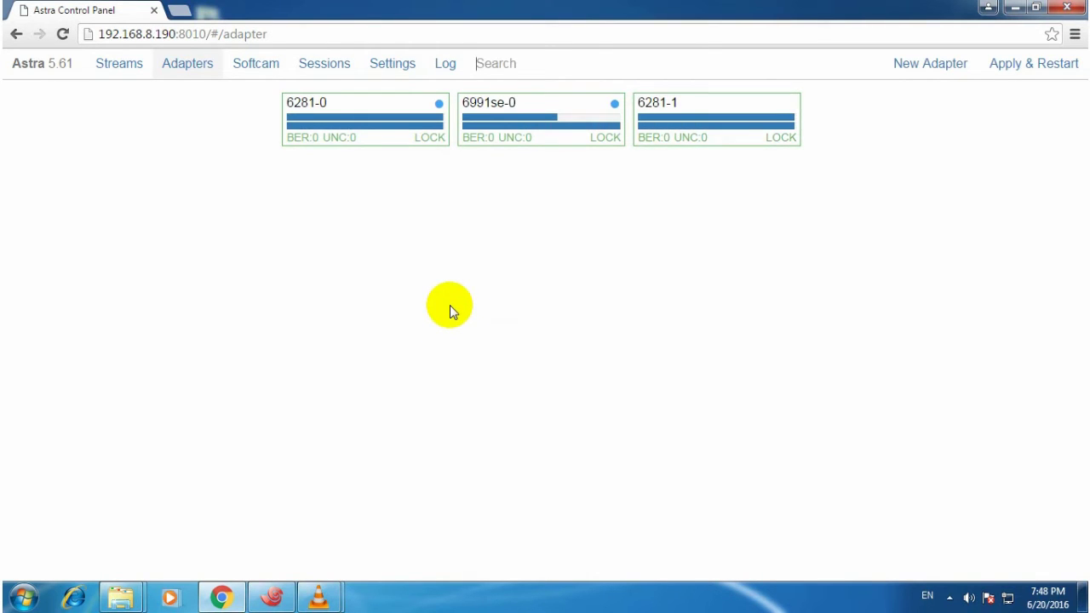
{"action": "left_click", "coordinate": [698, 99]}
Scan adapter 6281-1 and save the BBC R&D HD4 channel.
{"action": "left_click", "coordinate": [589, 357]}
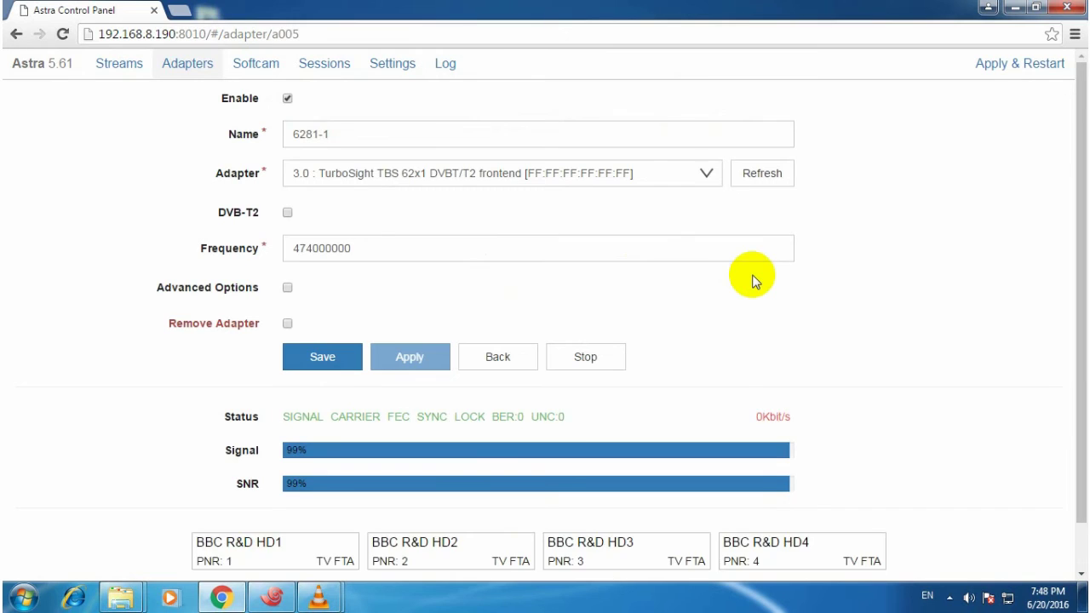
{"action": "scroll", "coordinate": [766, 315], "scroll_direction": "down", "scroll_amount": 1}
{"action": "left_click", "coordinate": [843, 505]}
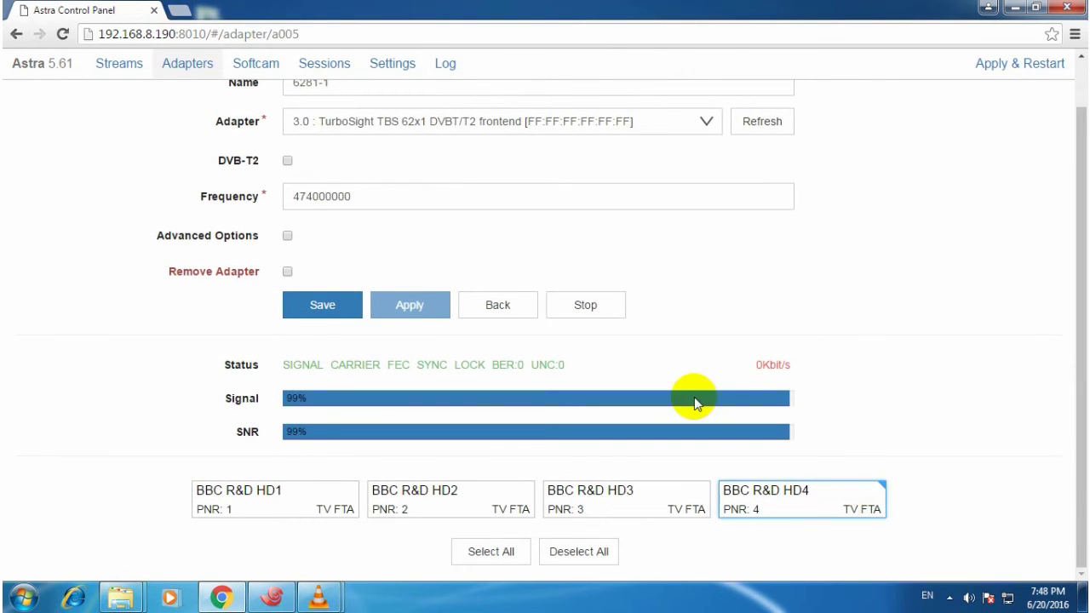
{"action": "left_click", "coordinate": [324, 307]}
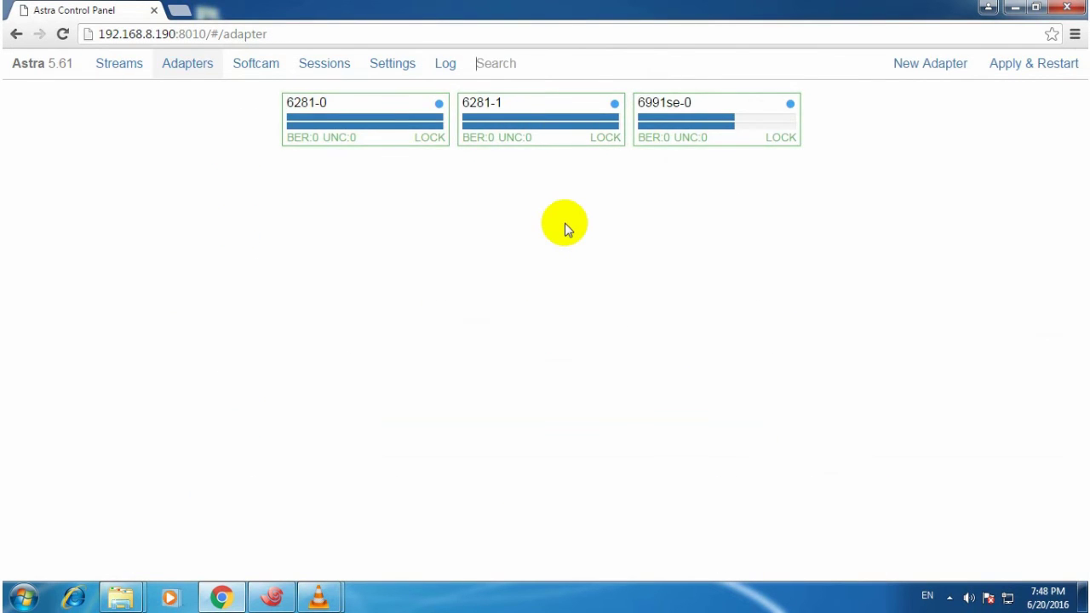
{"action": "left_click", "coordinate": [113, 65]}
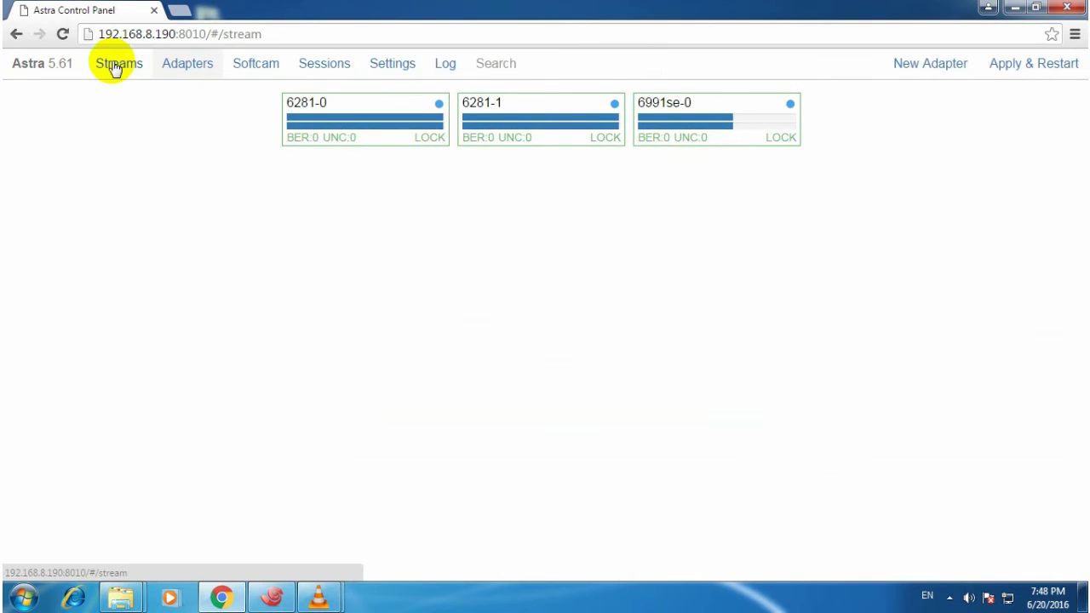
{"action": "left_click", "coordinate": [360, 125]}
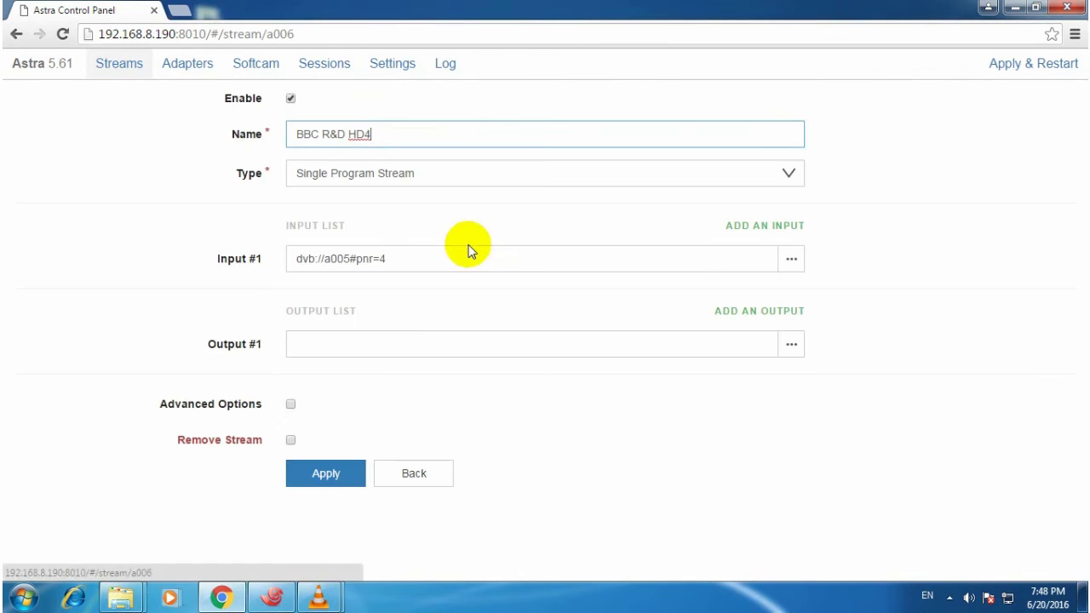
{"action": "left_click", "coordinate": [383, 343]}
{"action": "type", "text": "http:"}
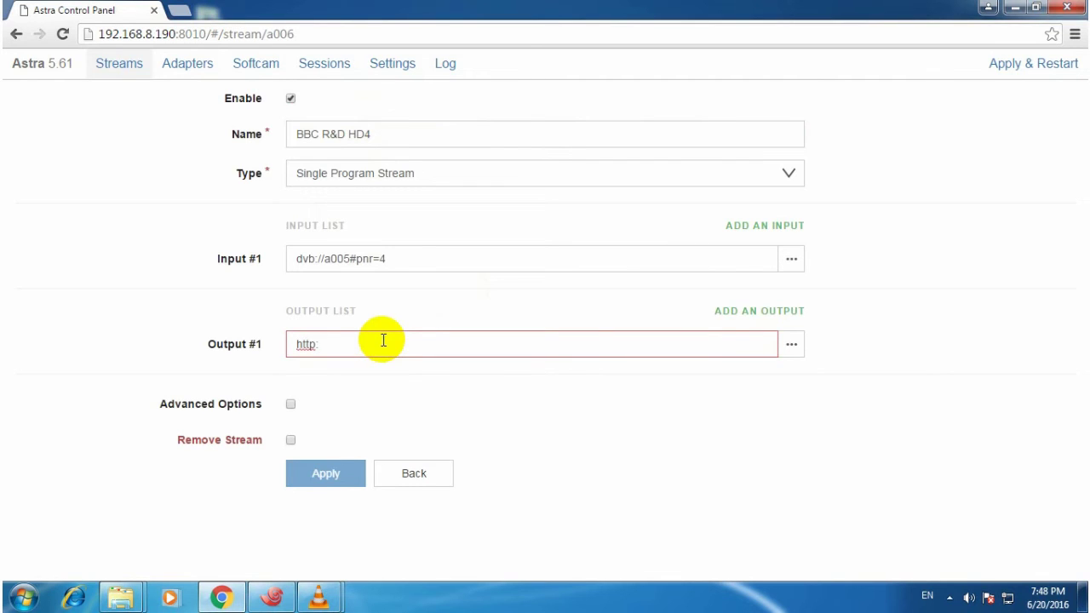
{"action": "type", "text": "//19"}
{"action": "key", "text": "BackSpace"}
{"action": "type", "text": ":1246"}
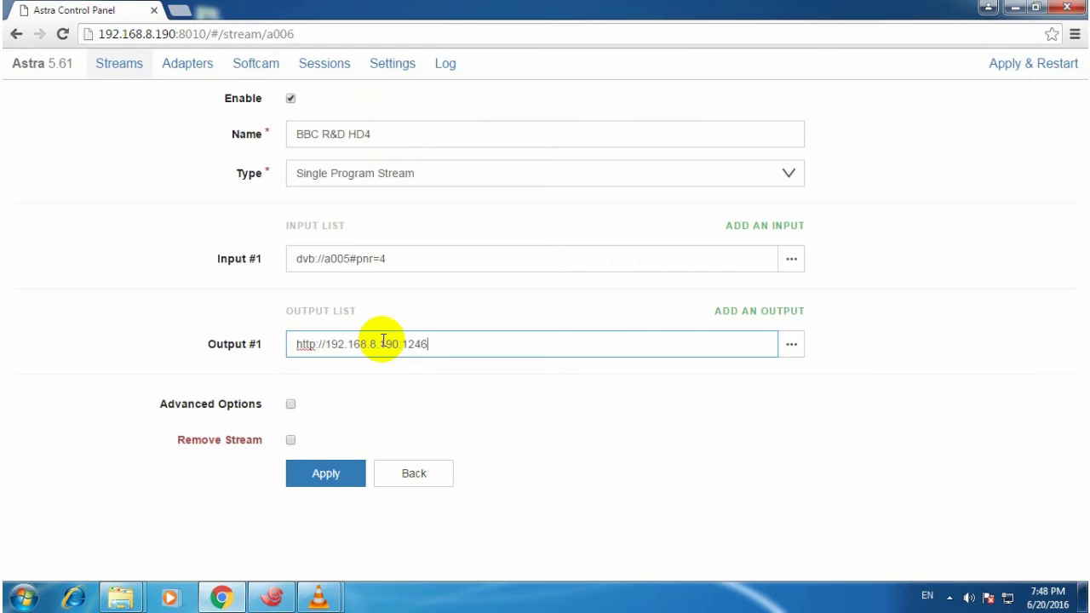
{"action": "left_click", "coordinate": [353, 471]}
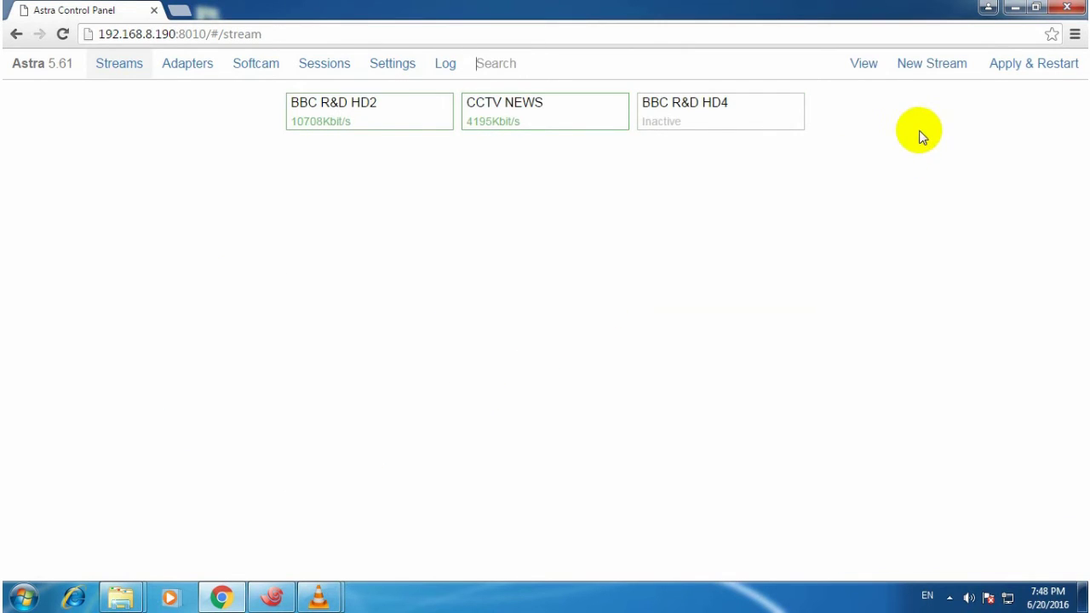
{"action": "left_click", "coordinate": [1014, 8]}
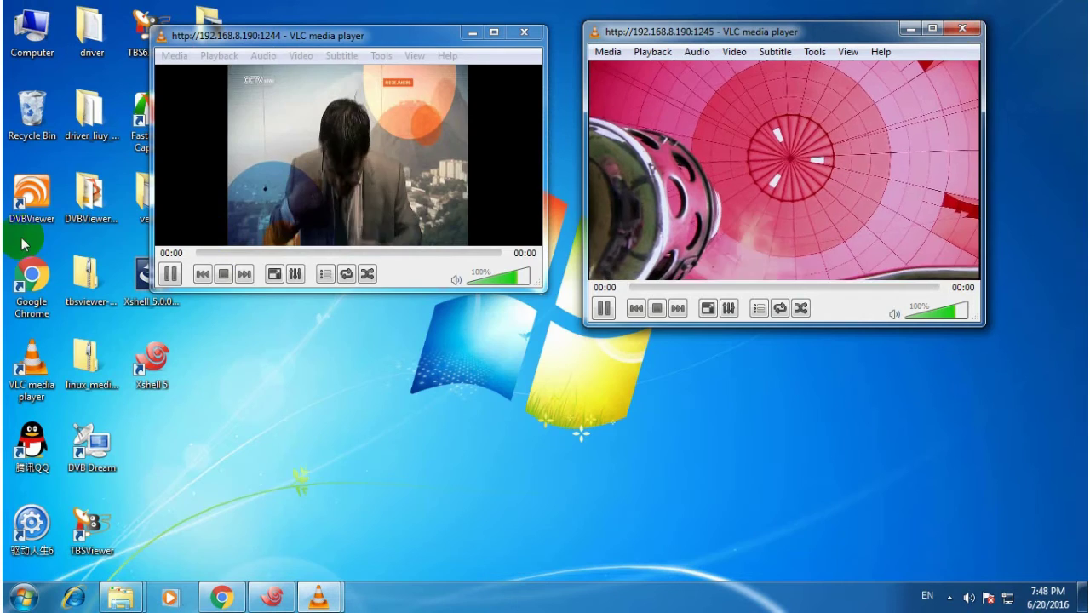
{"action": "double_click", "coordinate": [31, 364]}
{"action": "left_click_drag", "start_coordinate": [642, 51], "coordinate": [206, 67]}
{"action": "left_click", "coordinate": [132, 84]}
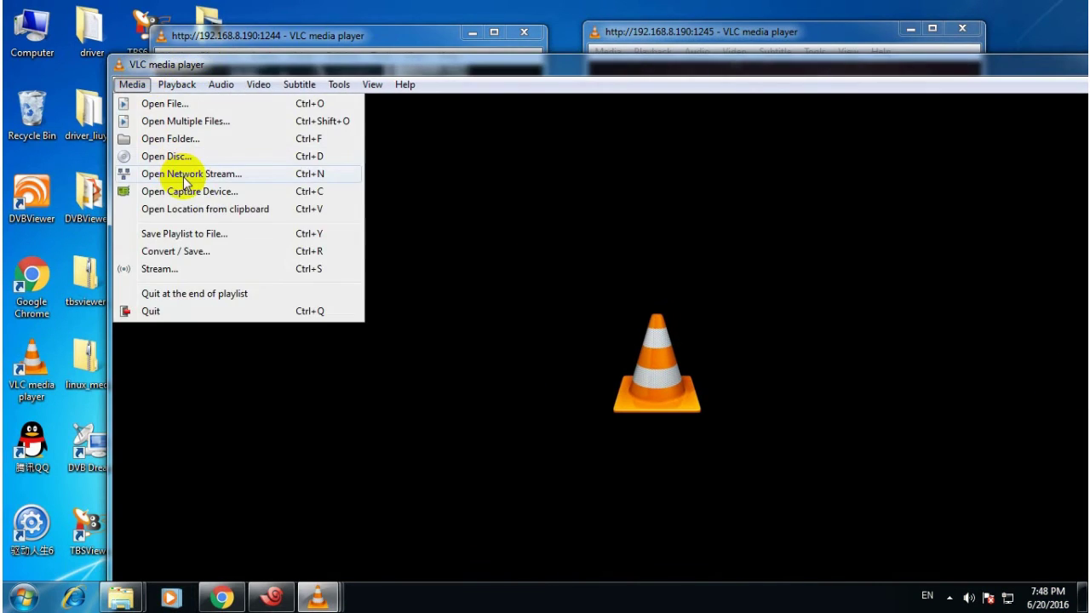
{"action": "left_click", "coordinate": [184, 175]}
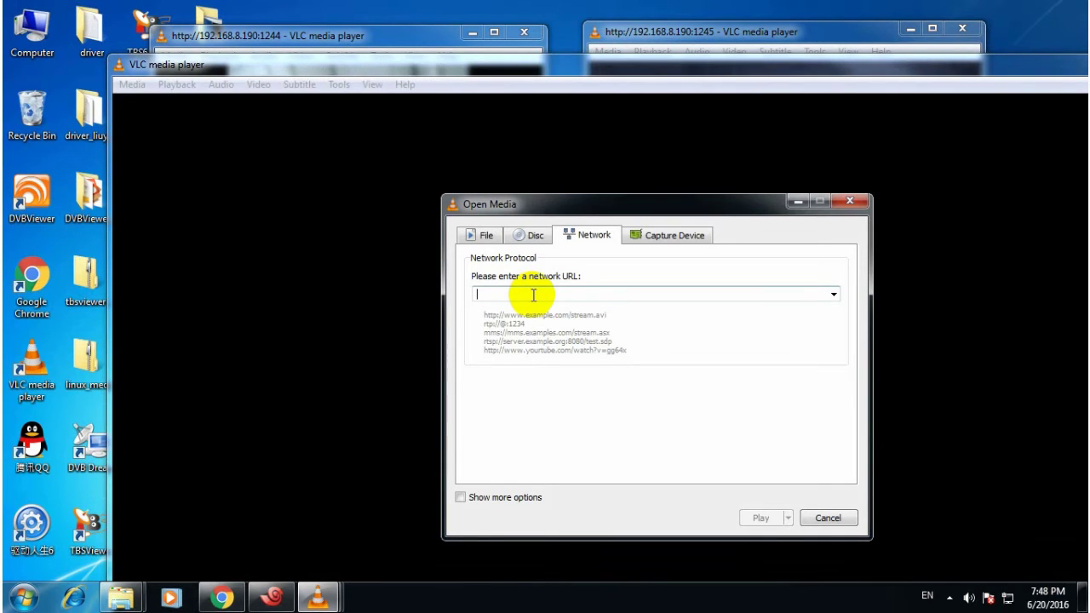
{"action": "type", "text": "http:/"}
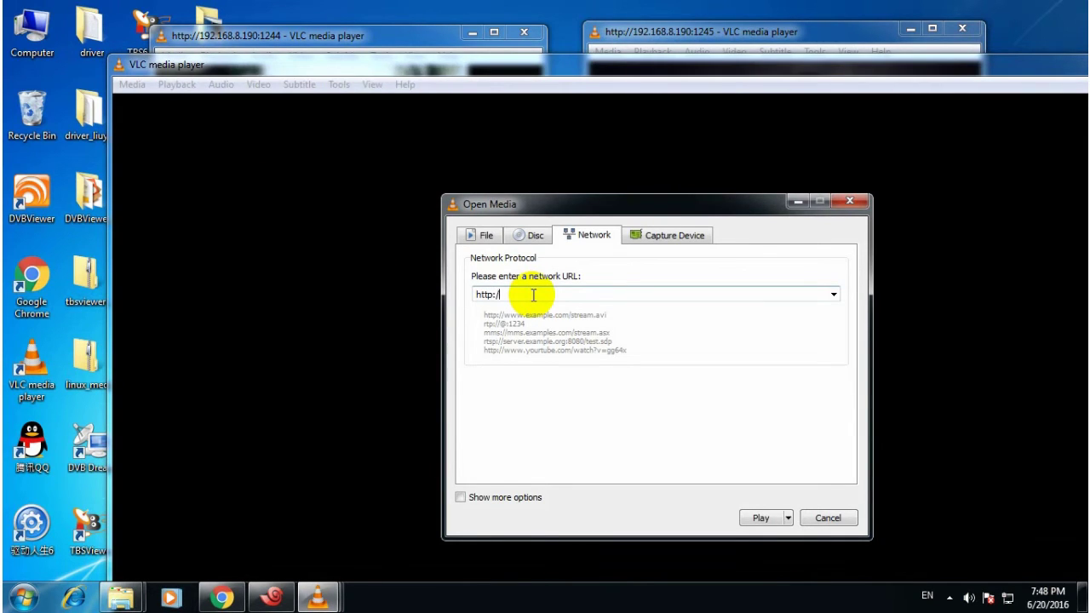
{"action": "type", "text": "/192.16"}
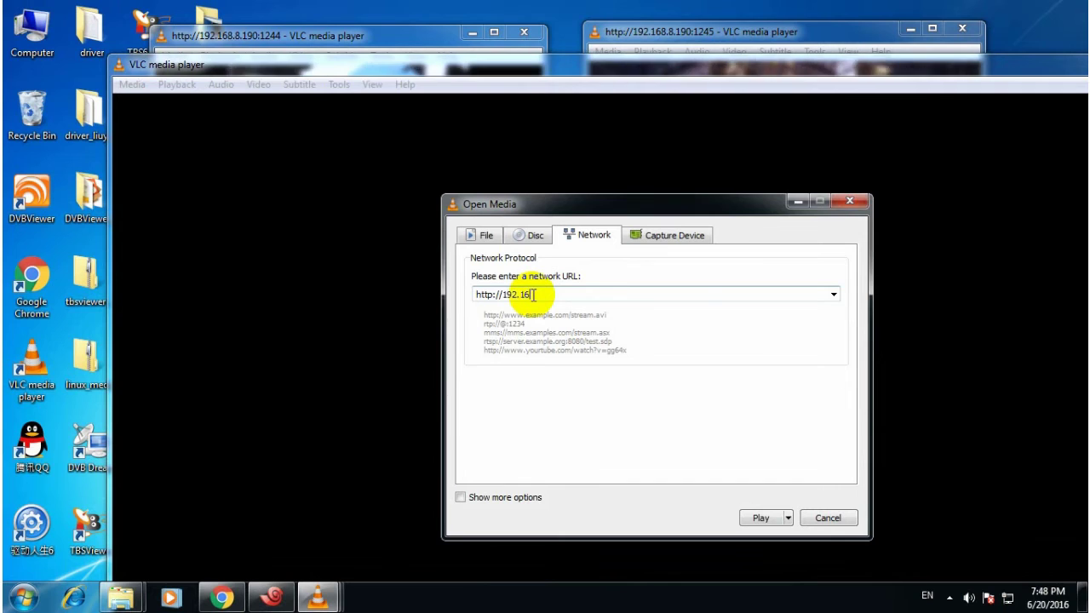
{"action": "type", "text": "8.8.190"}
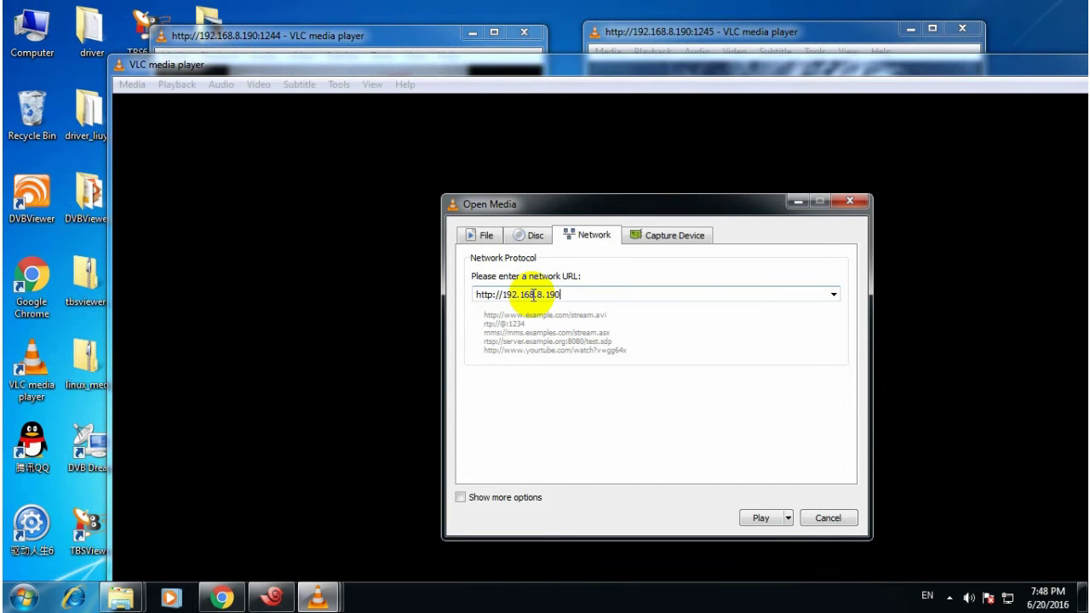
{"action": "type", "text": ":124"}
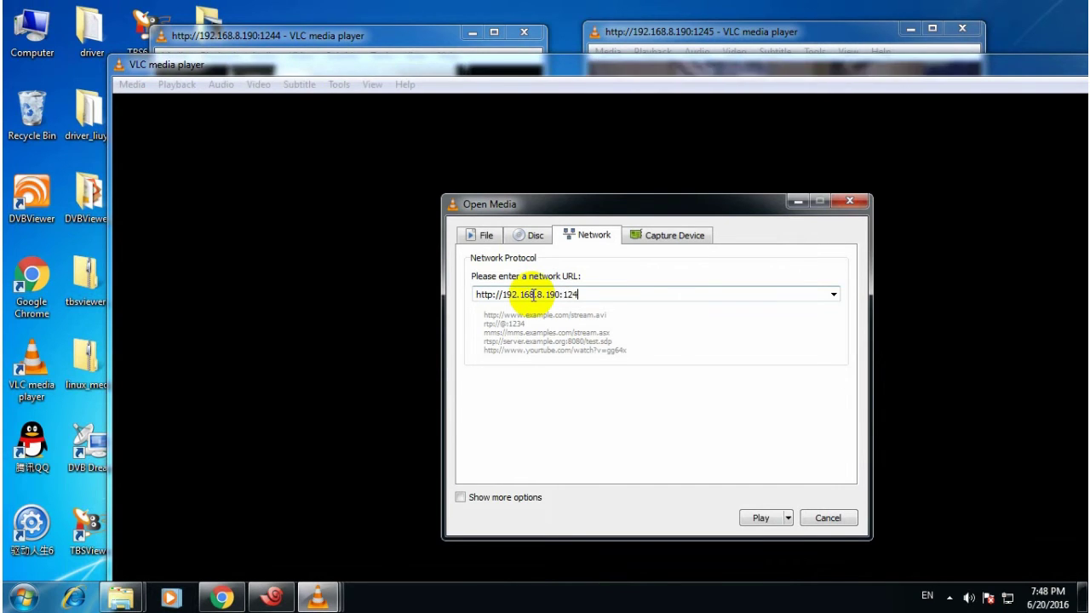
{"action": "type", "text": "6"}
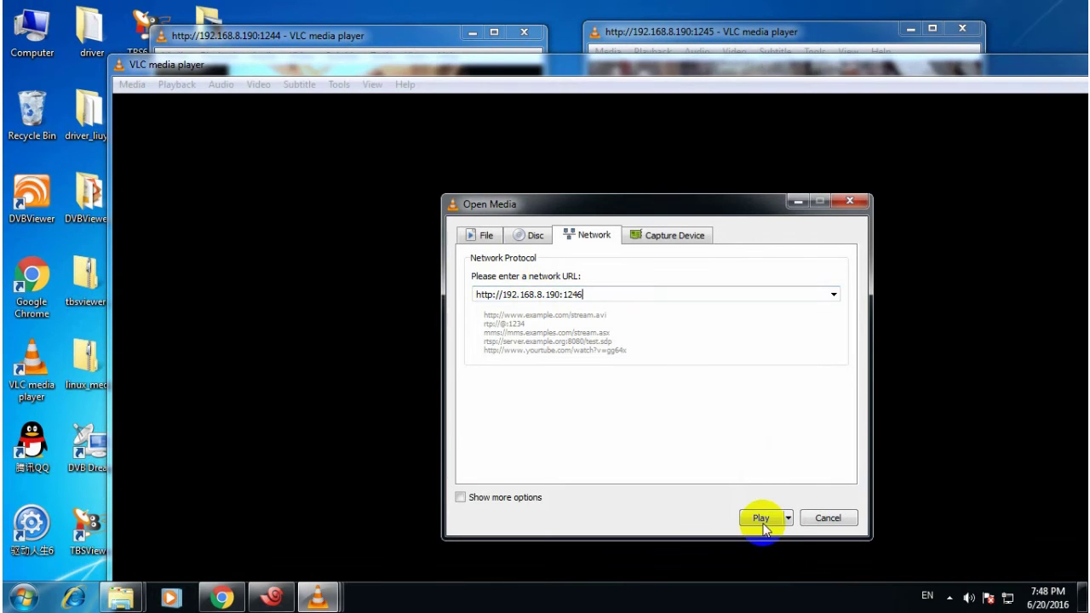
{"action": "left_click", "coordinate": [762, 519]}
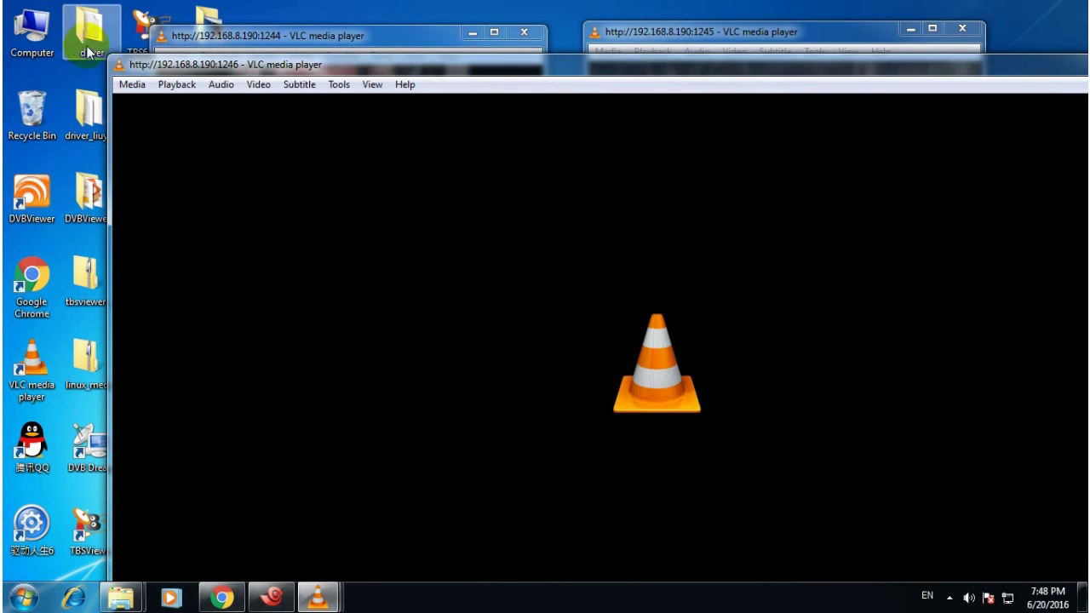
Resize the 1246 player window and position it beside the other players.
{"action": "left_click_drag", "start_coordinate": [112, 57], "coordinate": [323, 195]}
{"action": "left_click_drag", "start_coordinate": [414, 210], "coordinate": [189, 56]}
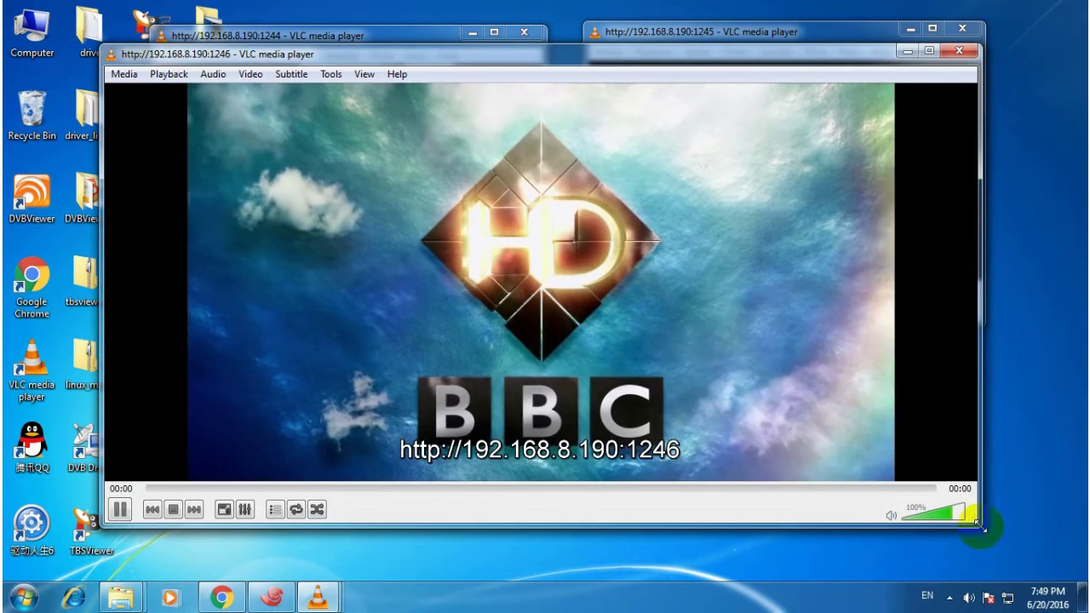
{"action": "left_click_drag", "start_coordinate": [982, 523], "coordinate": [435, 367]}
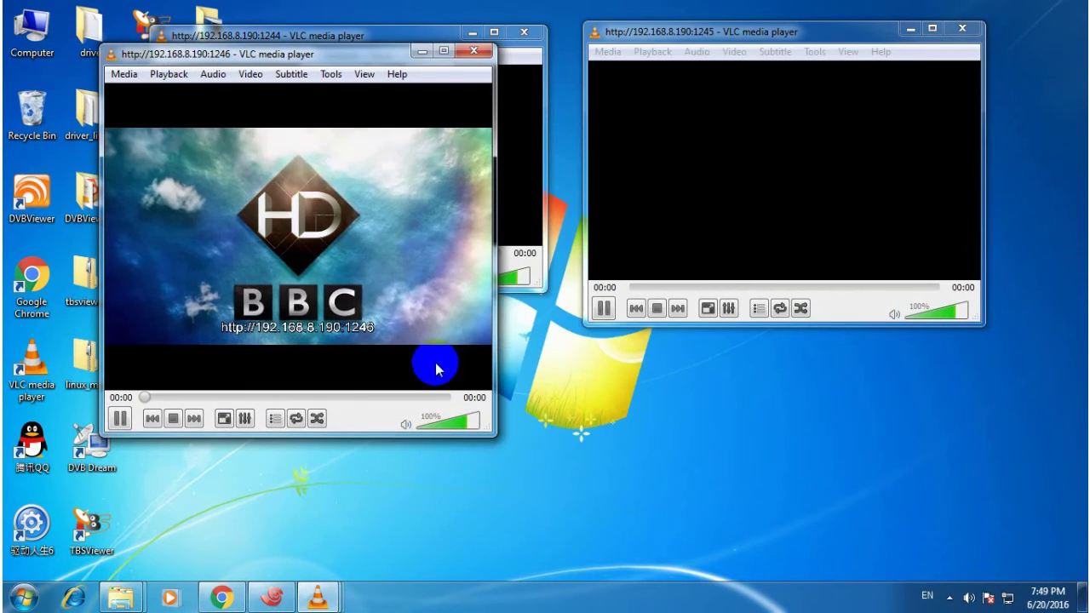
{"action": "left_click_drag", "start_coordinate": [342, 56], "coordinate": [632, 255]}
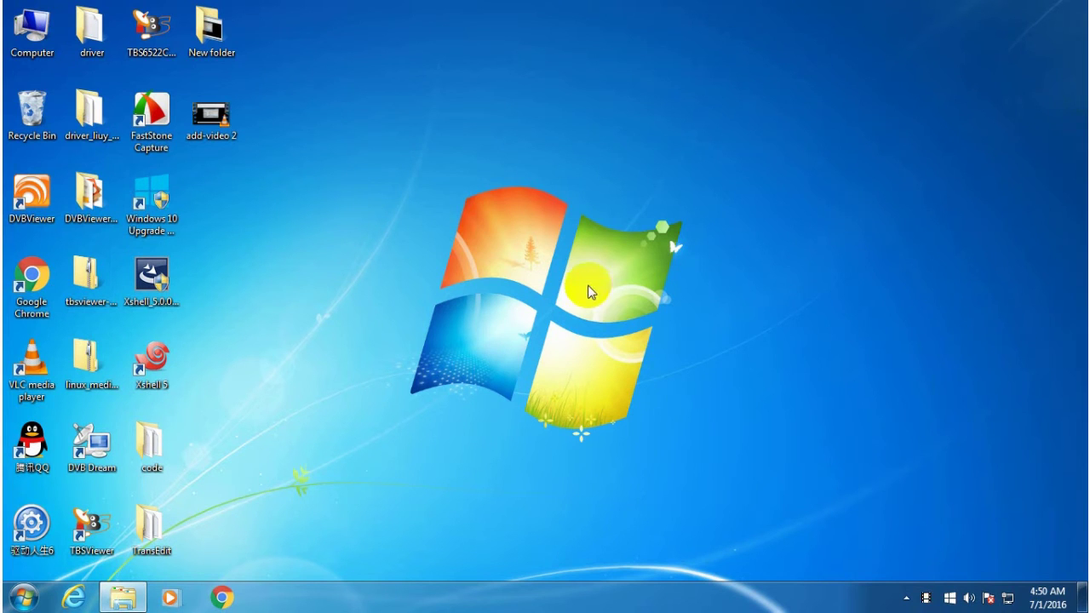
Create a new Xshell 5 session with host 192.168.8.190.
{"action": "double_click", "coordinate": [151, 358]}
{"action": "left_click", "coordinate": [725, 409]}
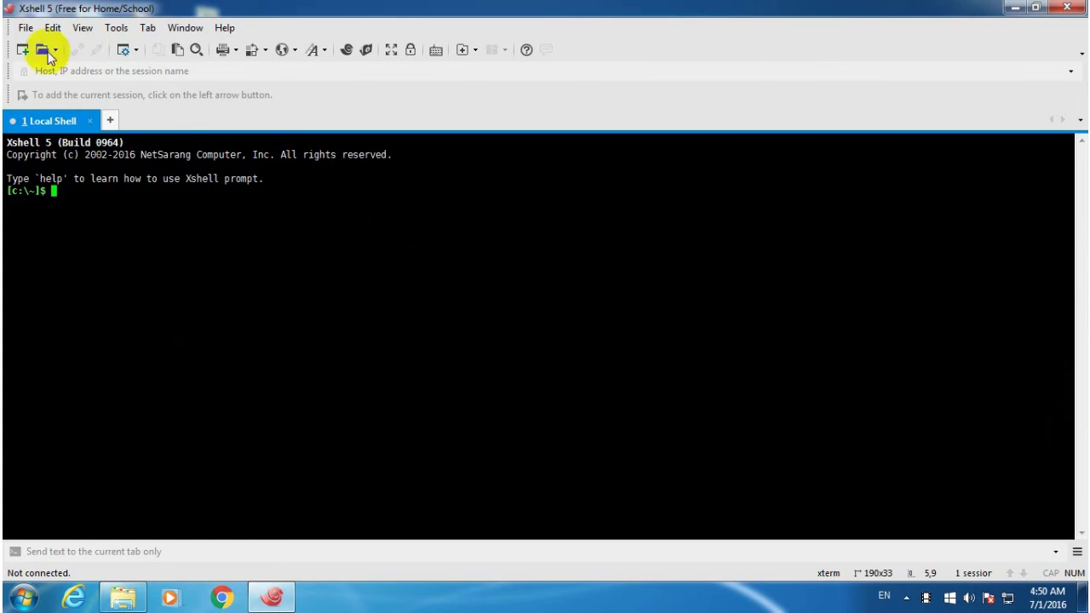
{"action": "left_click", "coordinate": [25, 27]}
{"action": "left_click", "coordinate": [42, 47]}
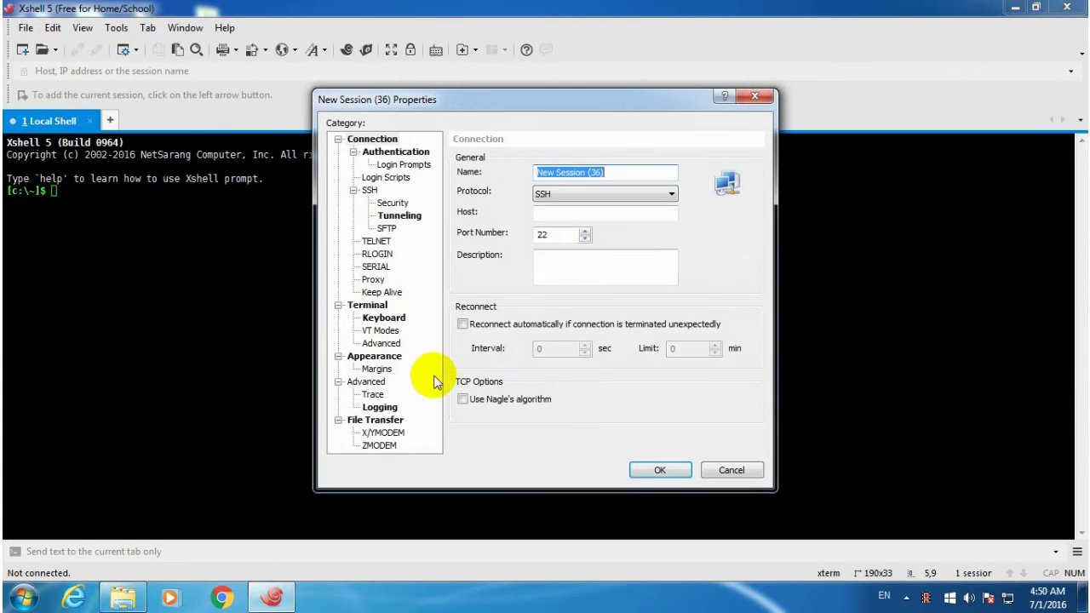
{"action": "left_click", "coordinate": [600, 213]}
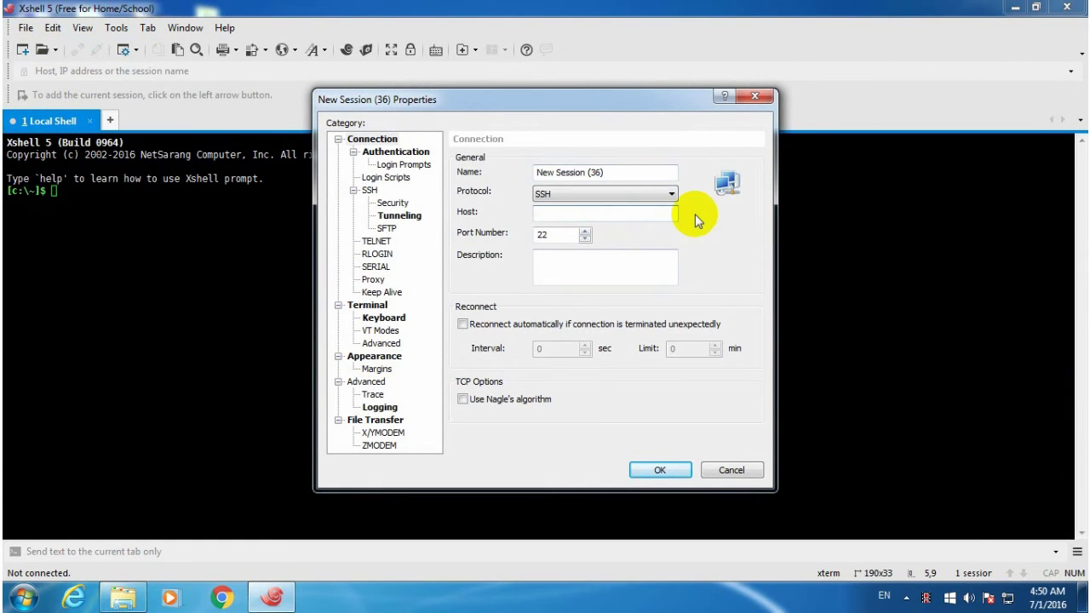
{"action": "type", "text": "192.168.8.190"}
{"action": "key", "text": "Return"}
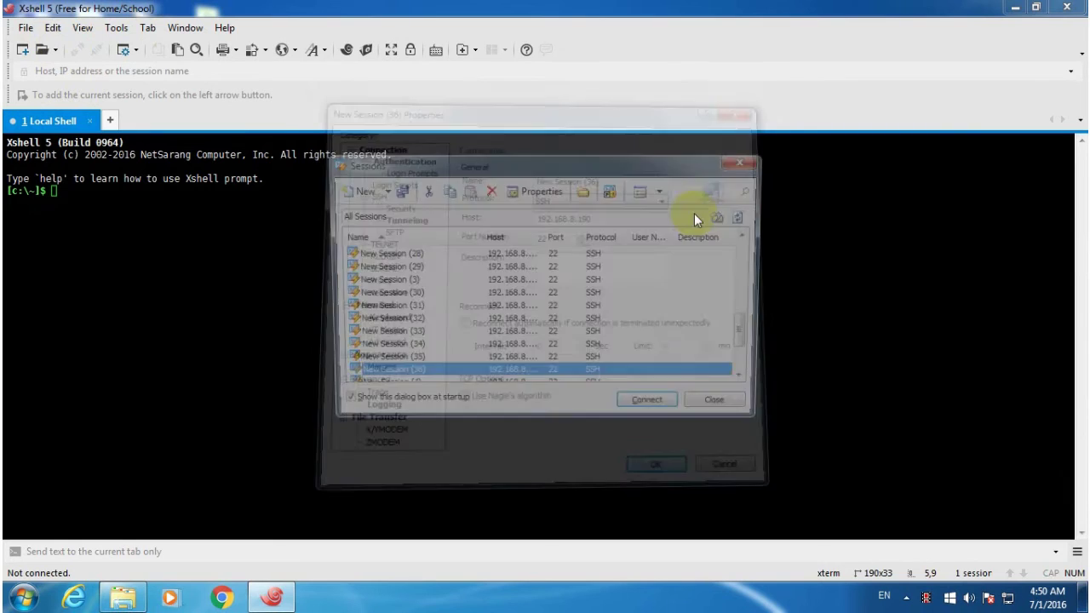
Connect the session and log in as root with the account password.
{"action": "key", "text": "Return"}
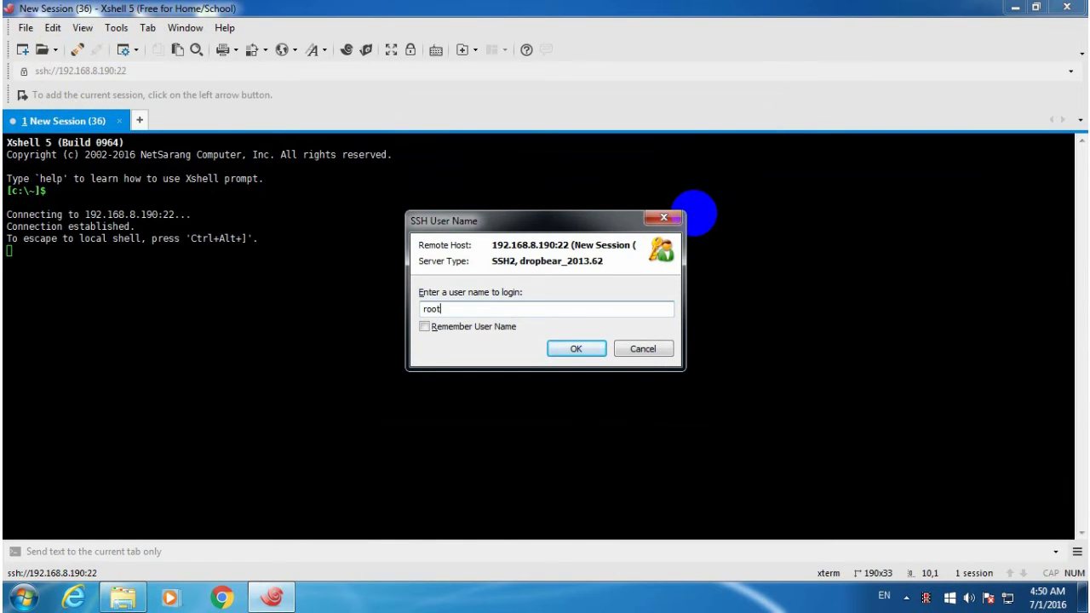
{"action": "key", "text": "Return"}
{"action": "type", "text": "1"}
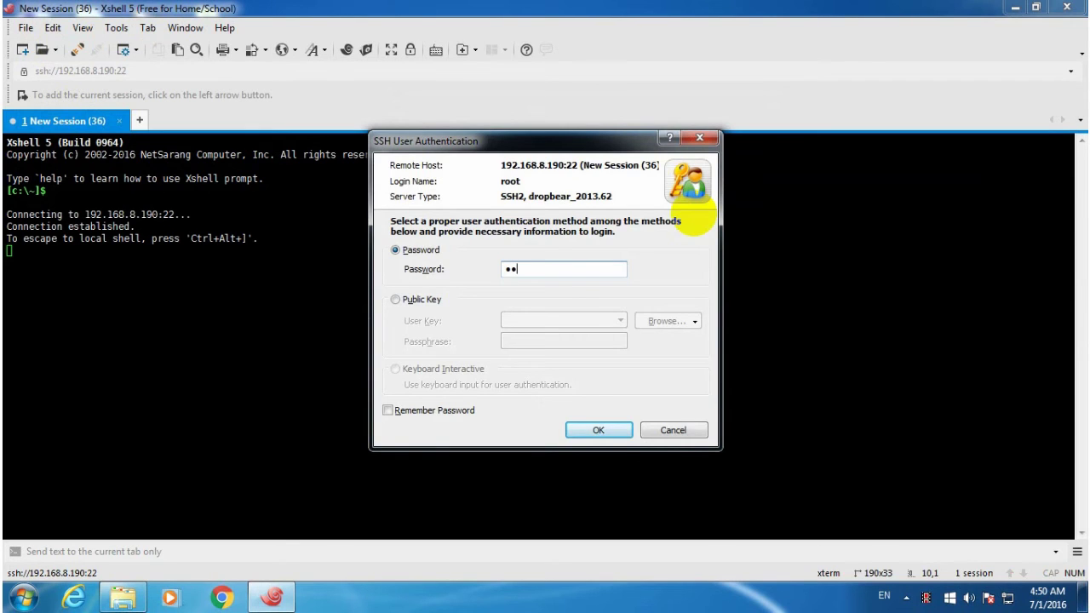
{"action": "key", "text": "Return"}
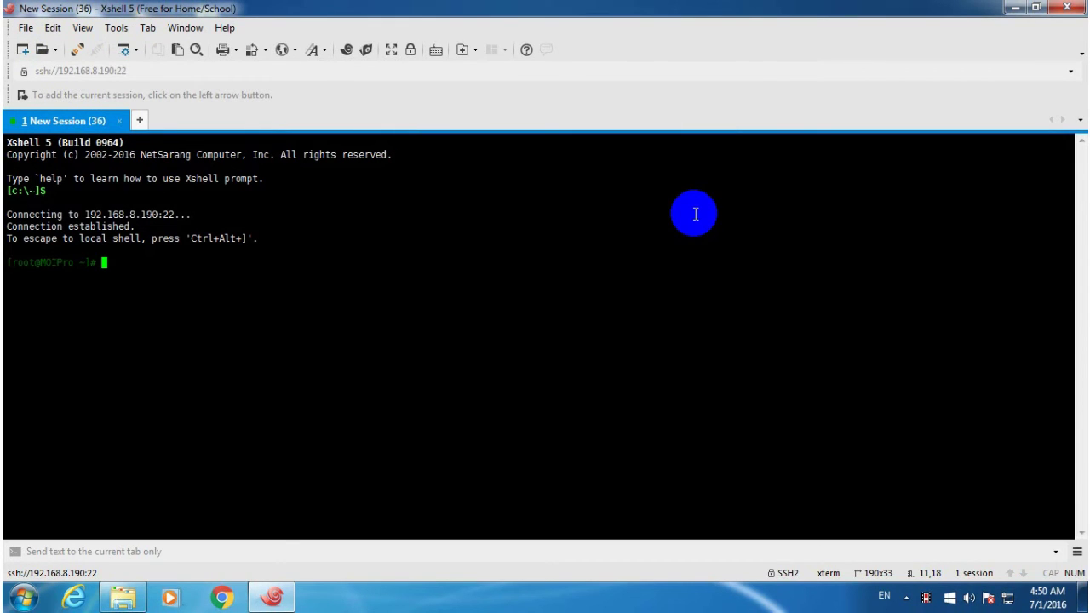
List DVB frontends with dmesg | grep frontend, then open /etc/astra/dvbs.lua in vi.
{"action": "type", "text": "dmesg | grep frontend"}
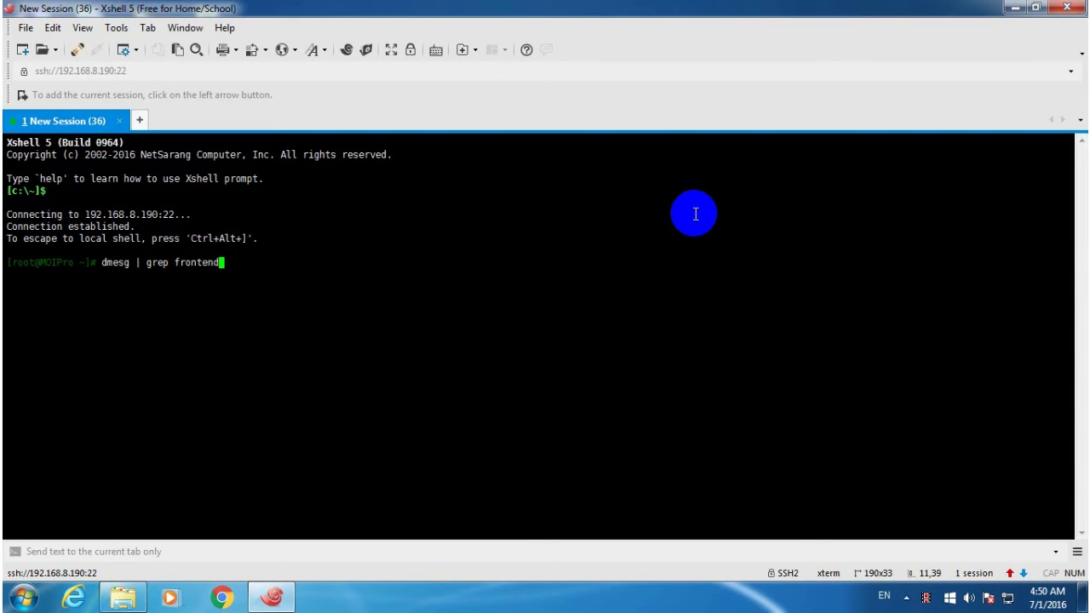
{"action": "key", "text": "Return"}
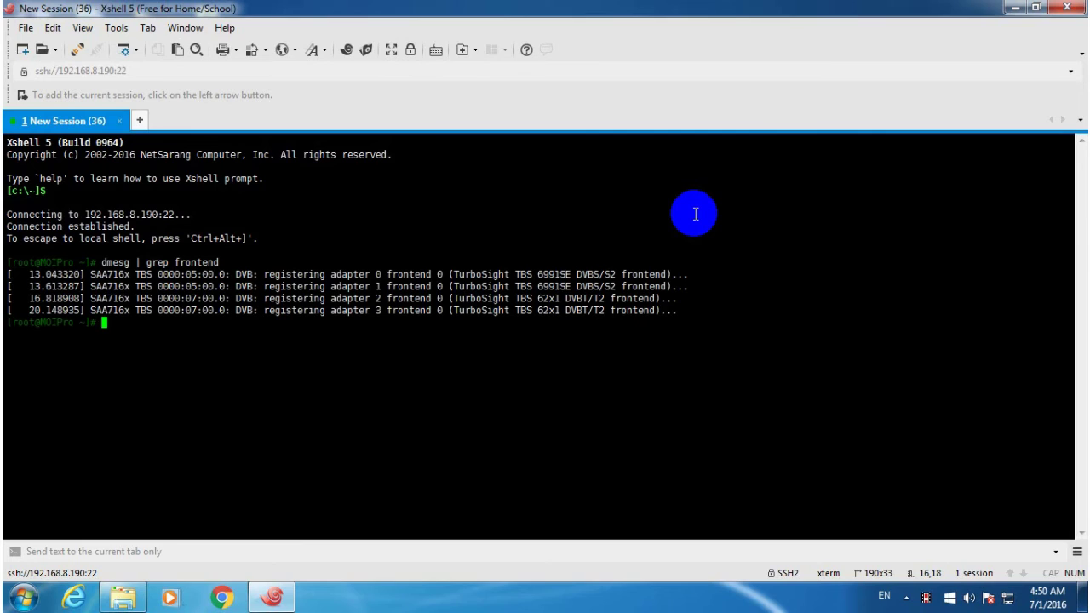
{"action": "type", "text": "cd /etc/astra"}
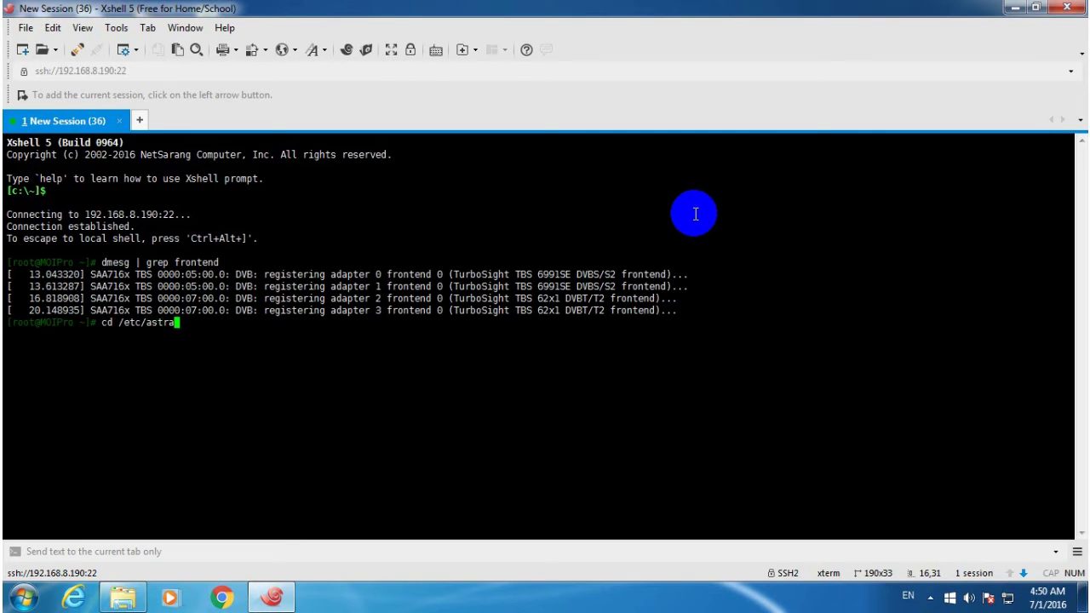
{"action": "key", "text": "Return"}
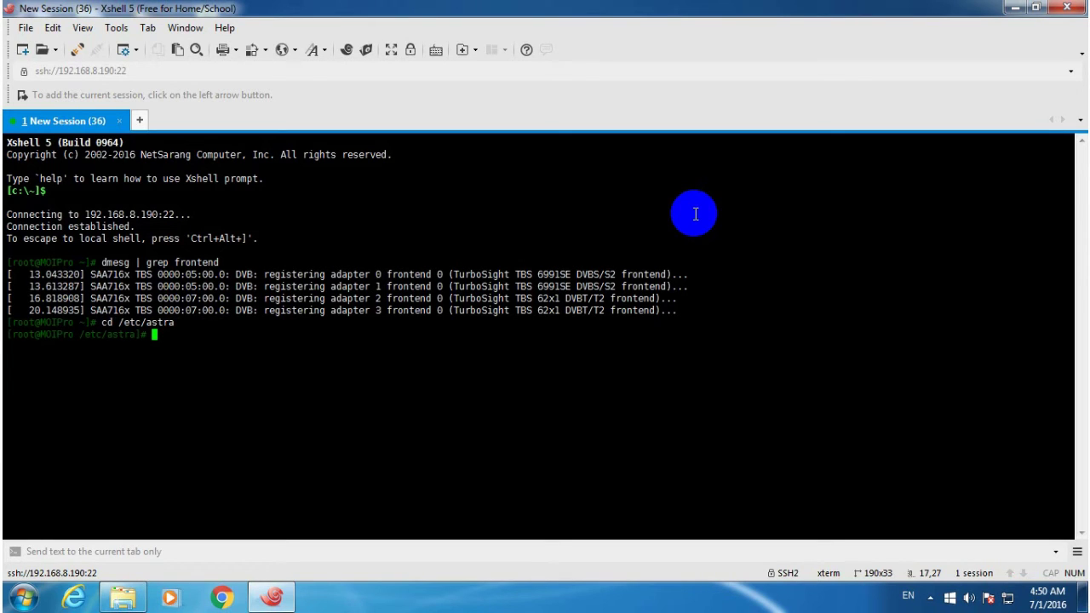
{"action": "type", "text": "vi dvbs.lua"}
{"action": "key", "text": "Return"}
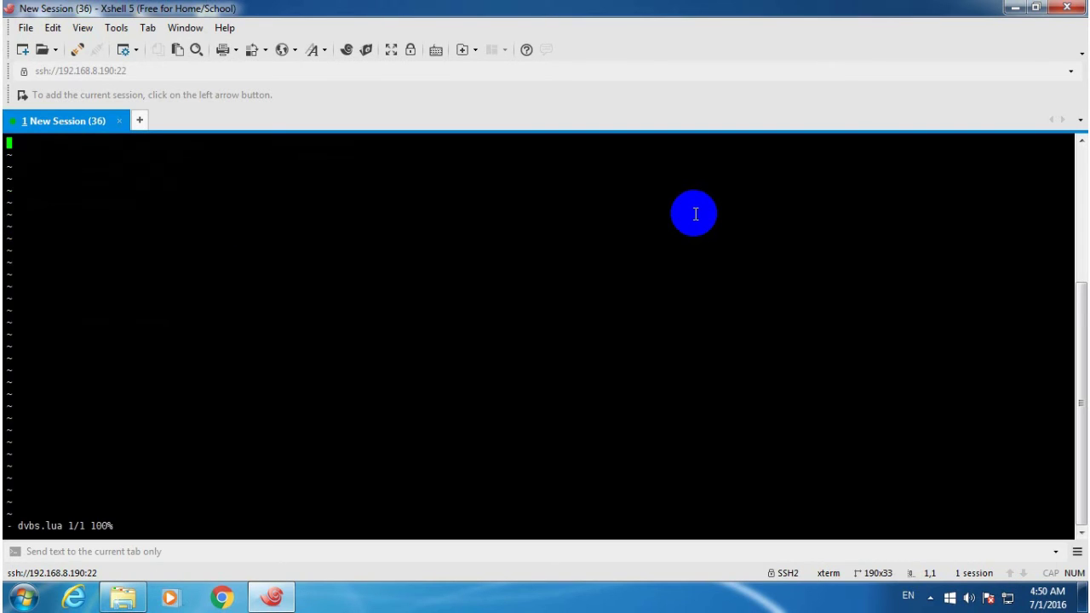
Put vi into insert mode, then copy all of the local dvbs.lua text in Notepad.
{"action": "key", "text": "i"}
{"action": "left_click", "coordinate": [1012, 9]}
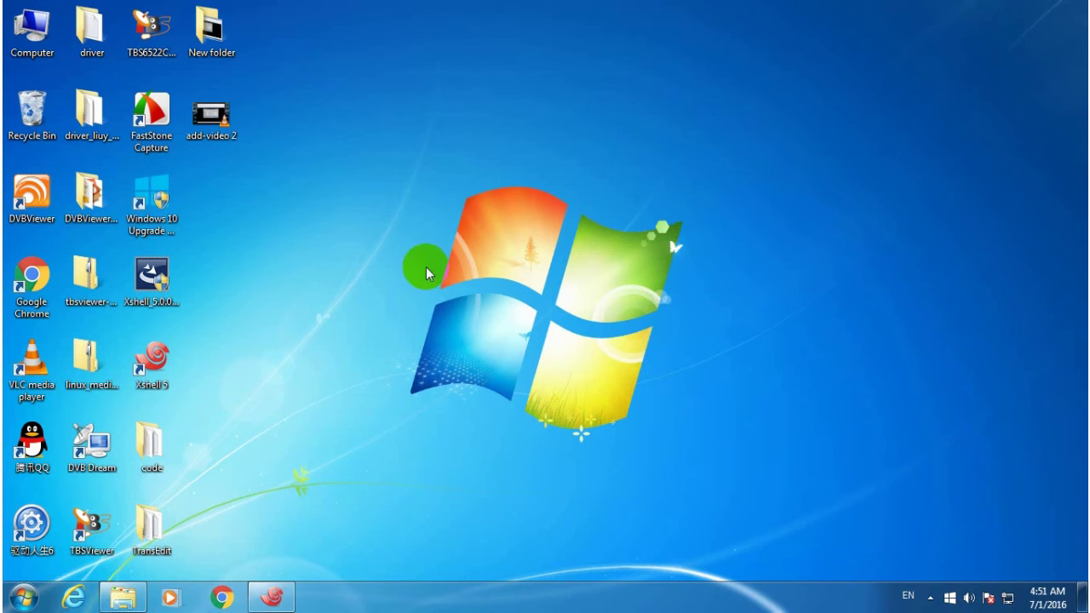
{"action": "double_click", "coordinate": [146, 436]}
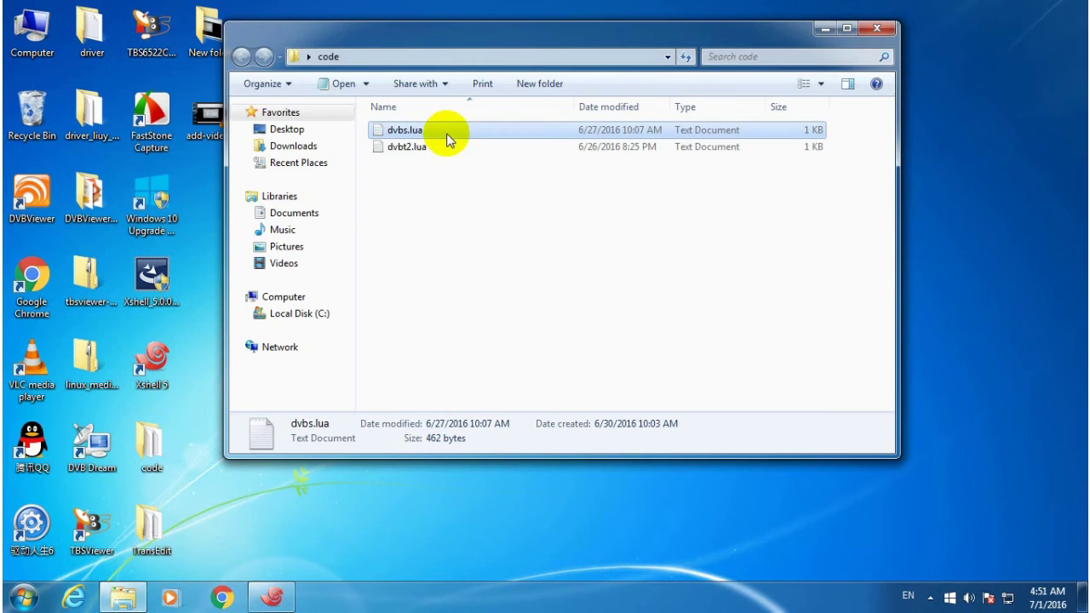
{"action": "double_click", "coordinate": [446, 130]}
{"action": "left_click", "coordinate": [389, 258]}
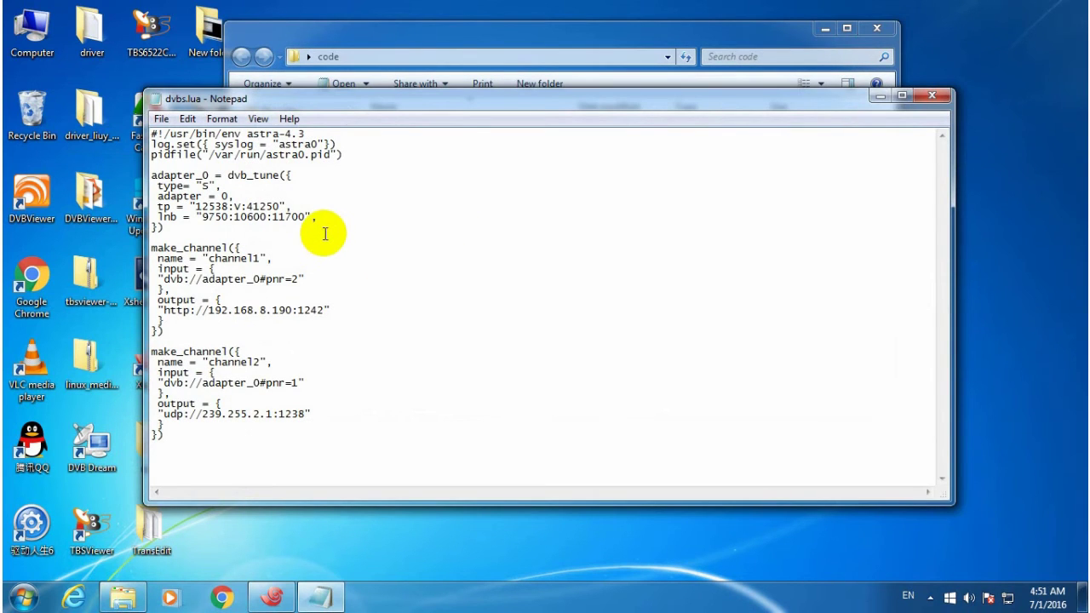
{"action": "key", "text": "ctrl+a"}
{"action": "right_click", "coordinate": [201, 194]}
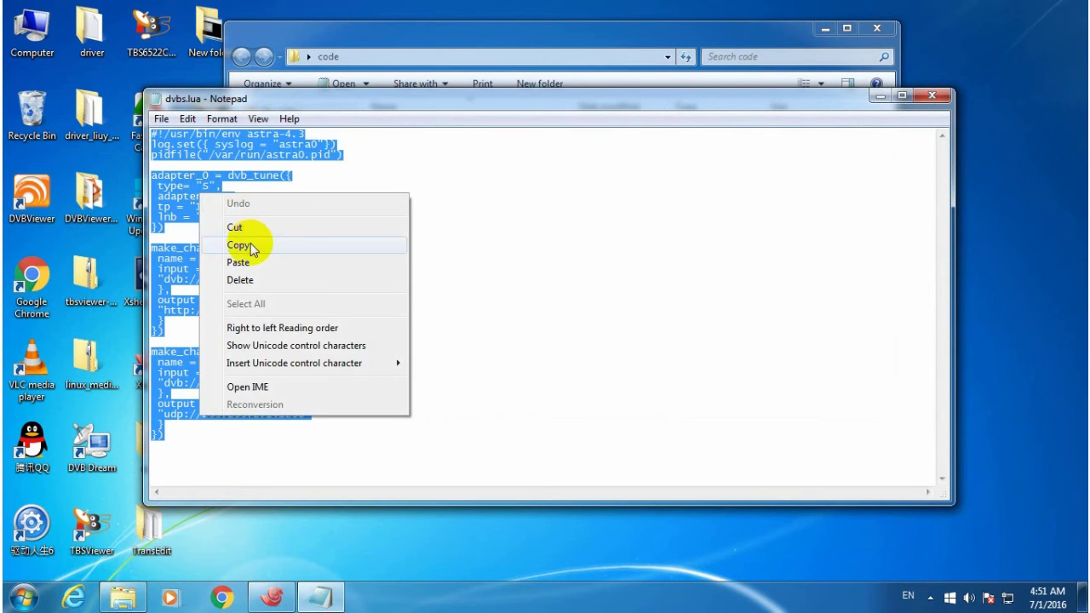
{"action": "left_click", "coordinate": [247, 245]}
Close Notepad and the code folder, returning to the Xshell session.
{"action": "left_click", "coordinate": [930, 95]}
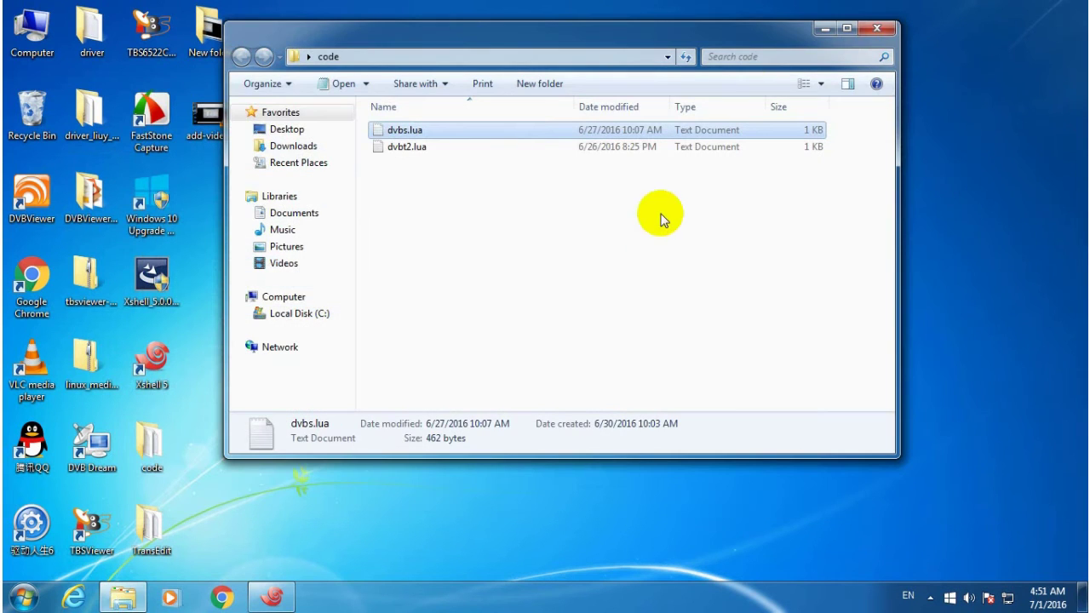
{"action": "left_click", "coordinate": [822, 29]}
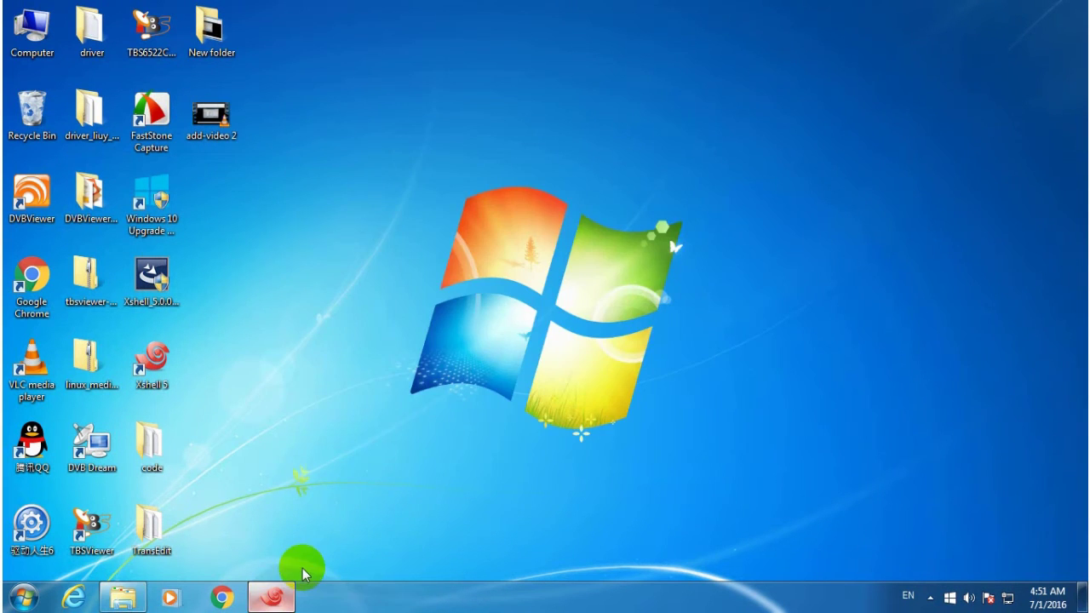
{"action": "left_click", "coordinate": [285, 594]}
Paste the copied Astra config into dvbs.lua and highlight the adapter_0, channel1 and channel2 blocks.
{"action": "right_click", "coordinate": [29, 150]}
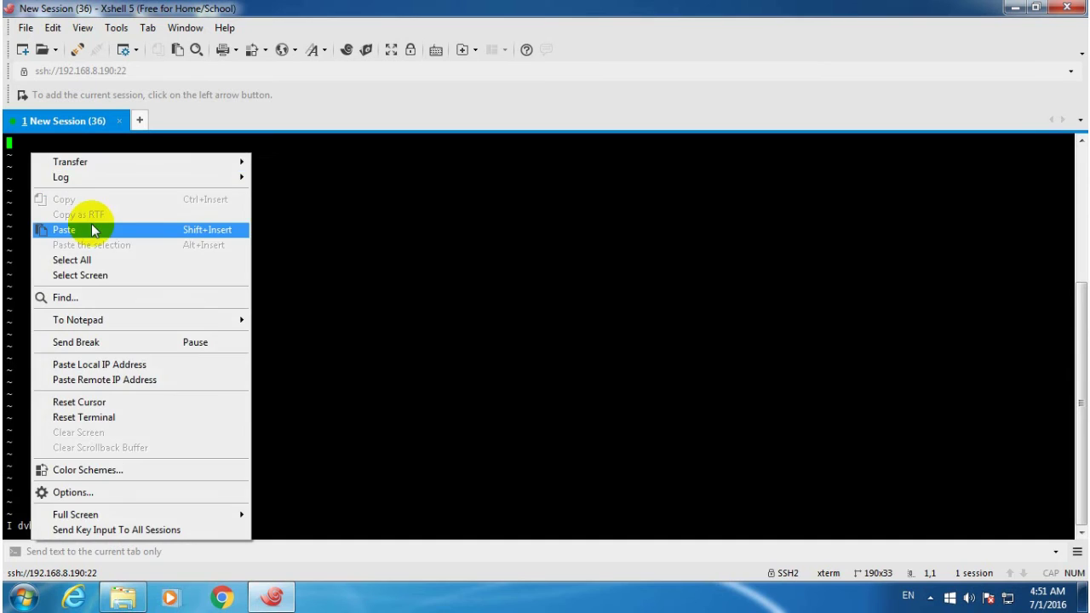
{"action": "left_click", "coordinate": [73, 228]}
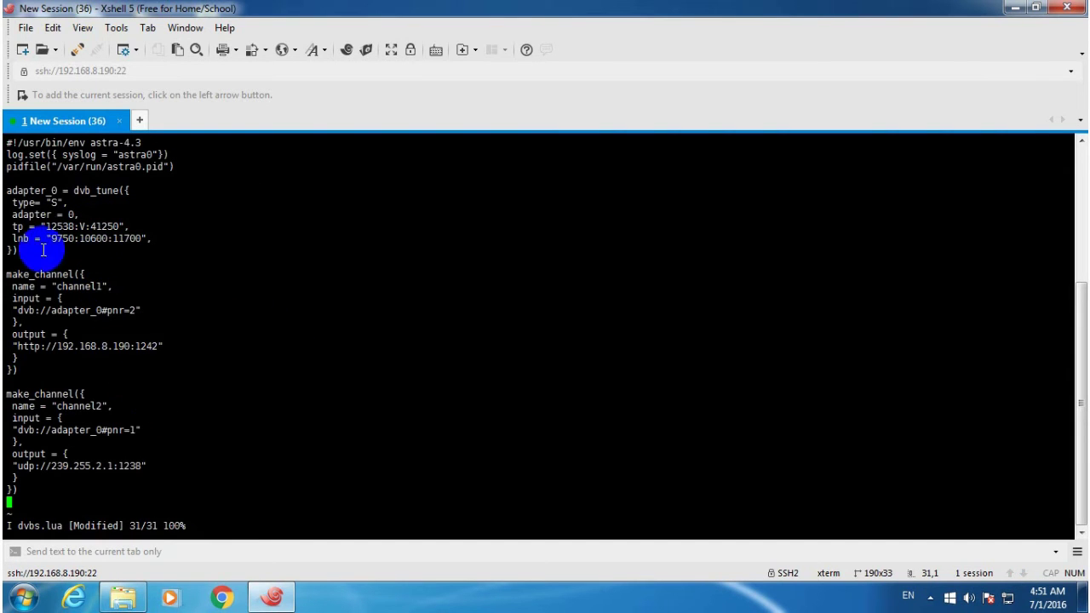
{"action": "left_click_drag", "start_coordinate": [6, 190], "coordinate": [149, 249]}
{"action": "left_click", "coordinate": [179, 273]}
{"action": "left_click_drag", "start_coordinate": [6, 273], "coordinate": [178, 365]}
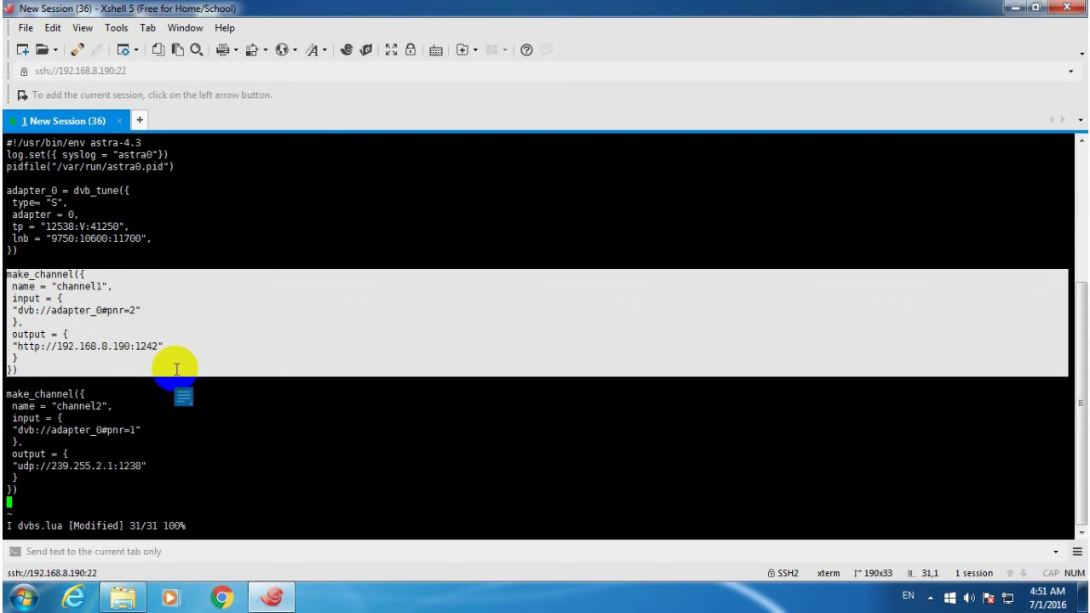
{"action": "left_click", "coordinate": [265, 392]}
{"action": "left_click_drag", "start_coordinate": [5, 393], "coordinate": [135, 475]}
{"action": "left_click", "coordinate": [337, 323]}
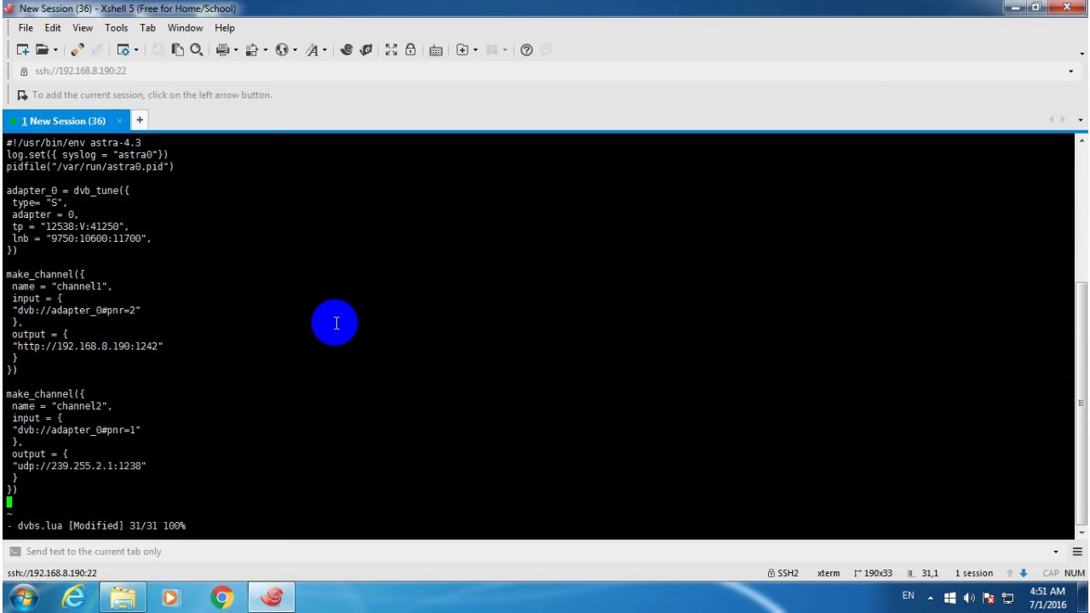
Save dvbs.lua with :wq and list the files in /etc/astra.
{"action": "type", "text": ":wq"}
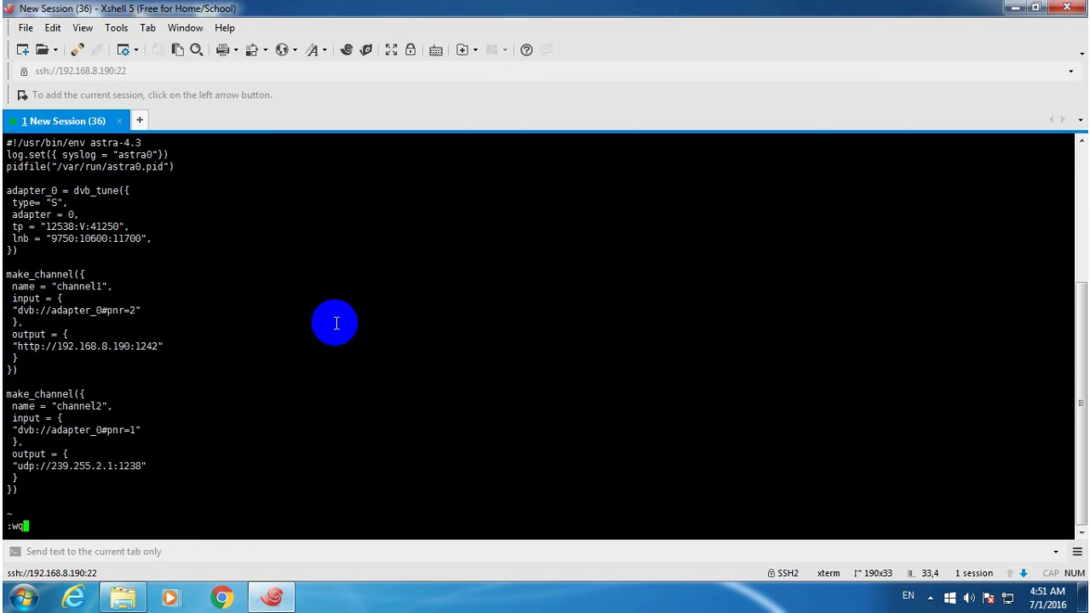
{"action": "key", "text": "Return"}
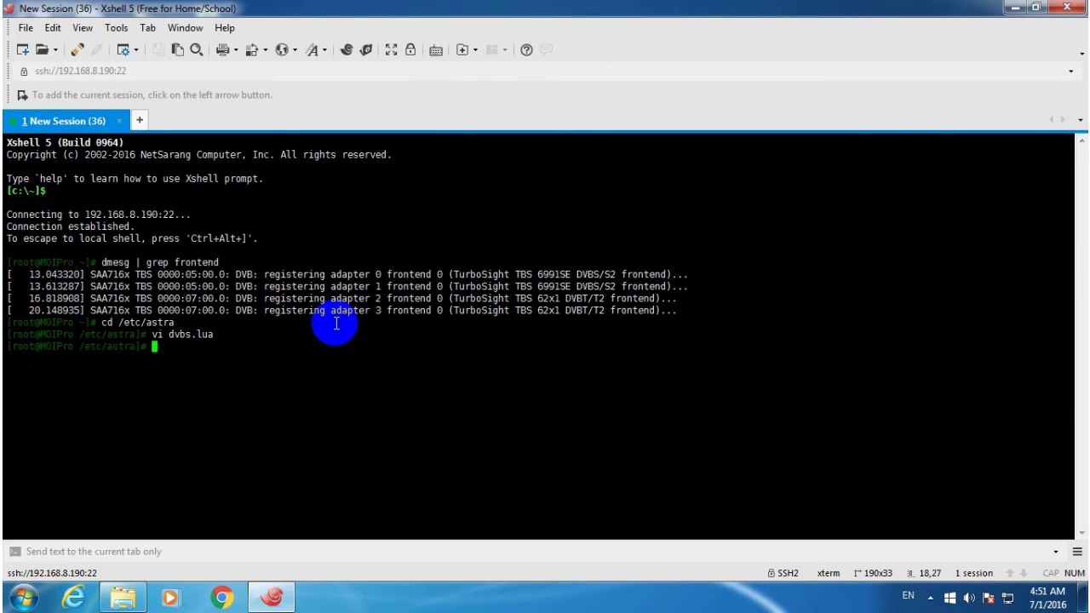
{"action": "type", "text": "ls"}
{"action": "key", "text": "Return"}
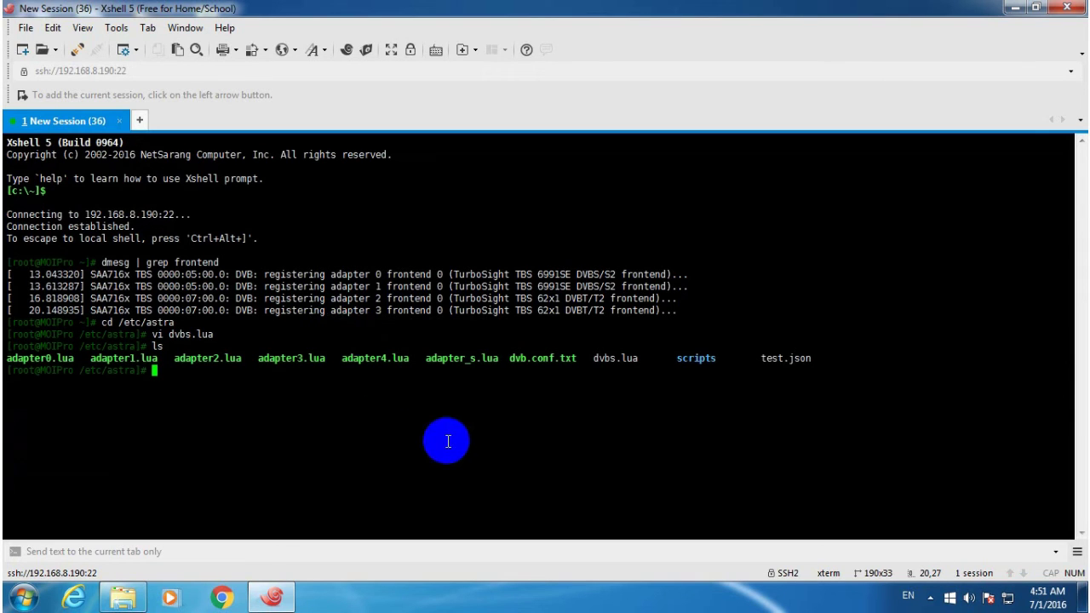
From the home directory, run astra /etc/astra/dvbs.lua, then minimize the Xshell window.
{"action": "type", "text": "cd ~"}
{"action": "key", "text": "Return"}
{"action": "type", "text": "astra "}
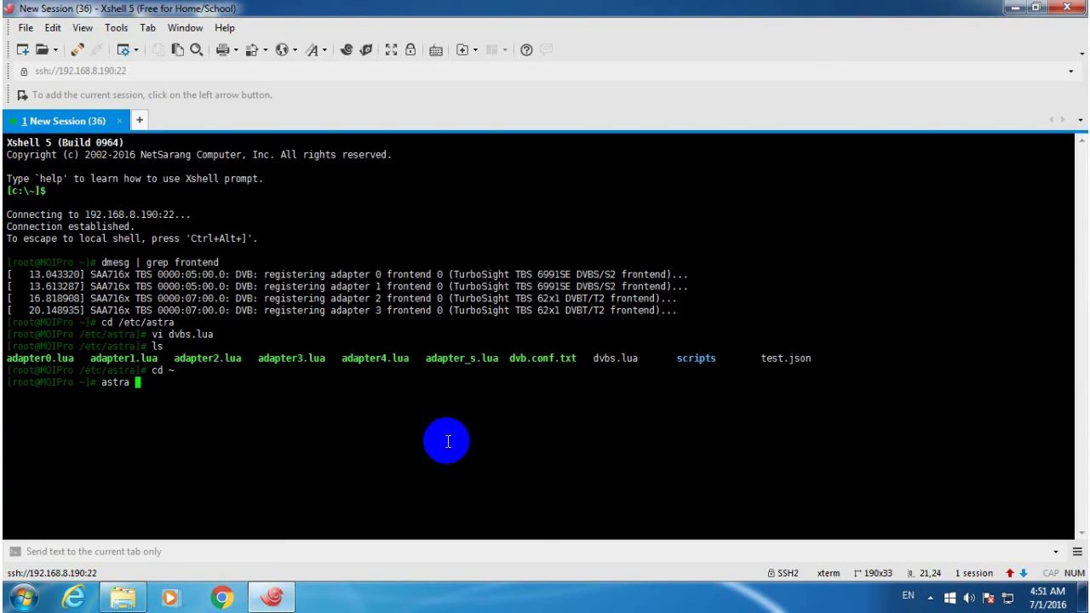
{"action": "type", "text": "/etc/astra/dvbs.lua"}
{"action": "key", "text": "Return"}
{"action": "left_click", "coordinate": [1020, 9]}
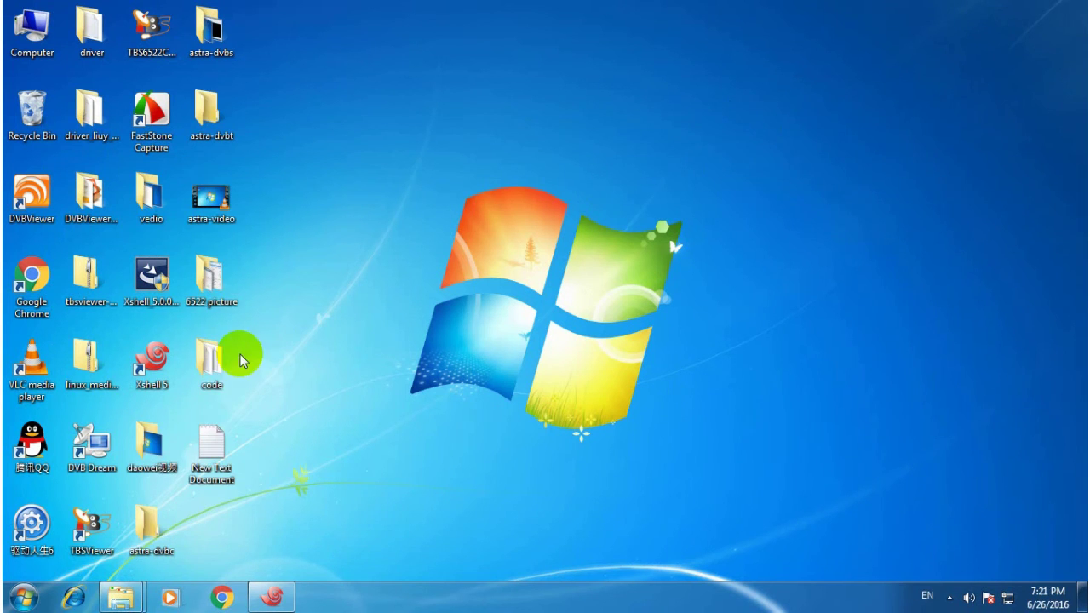
Launch VLC, decline the update offer, and move the restored window near the top.
{"action": "double_click", "coordinate": [32, 362]}
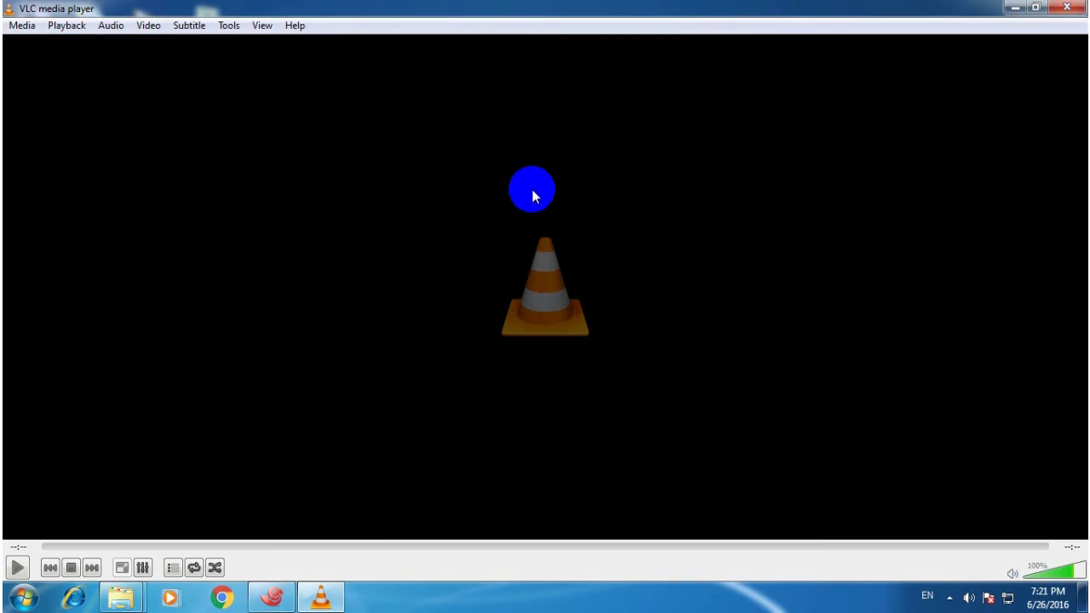
{"action": "left_click", "coordinate": [1046, 9]}
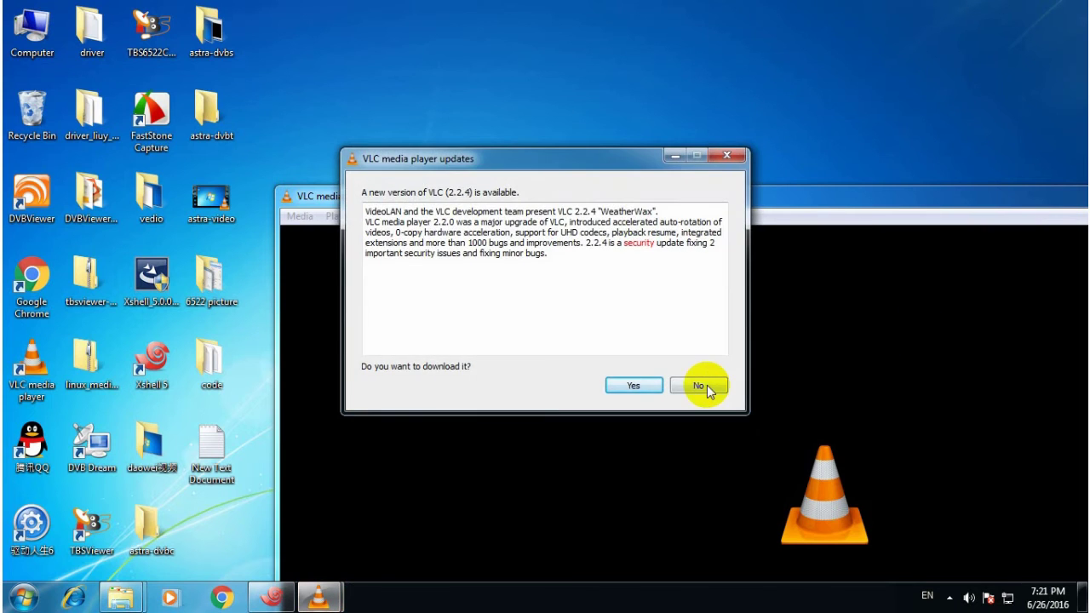
{"action": "left_click", "coordinate": [703, 385]}
{"action": "left_click_drag", "start_coordinate": [275, 194], "coordinate": [287, 44]}
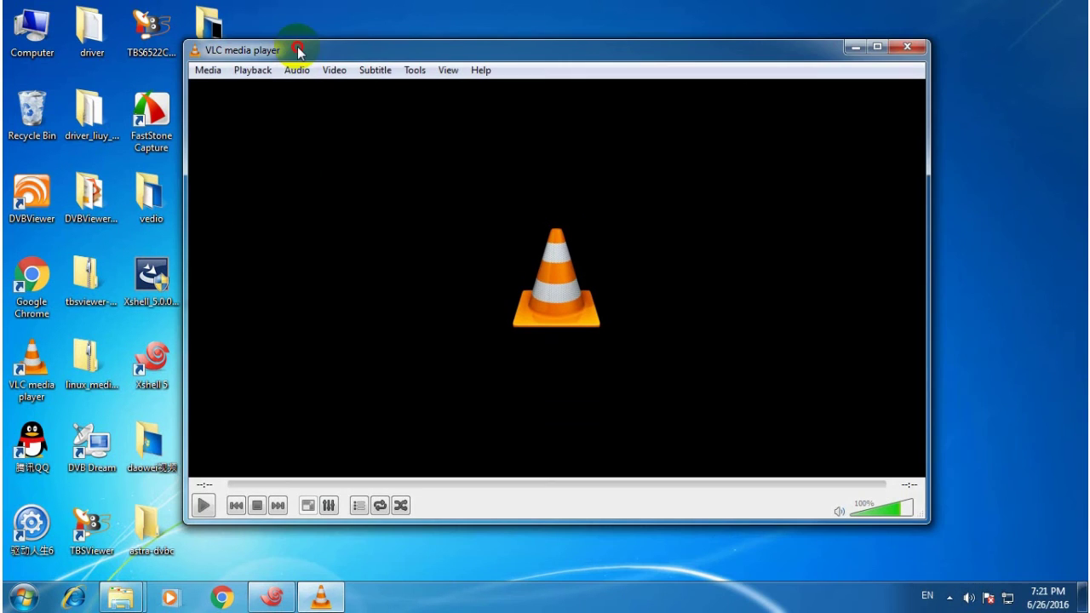
{"action": "left_click", "coordinate": [207, 69]}
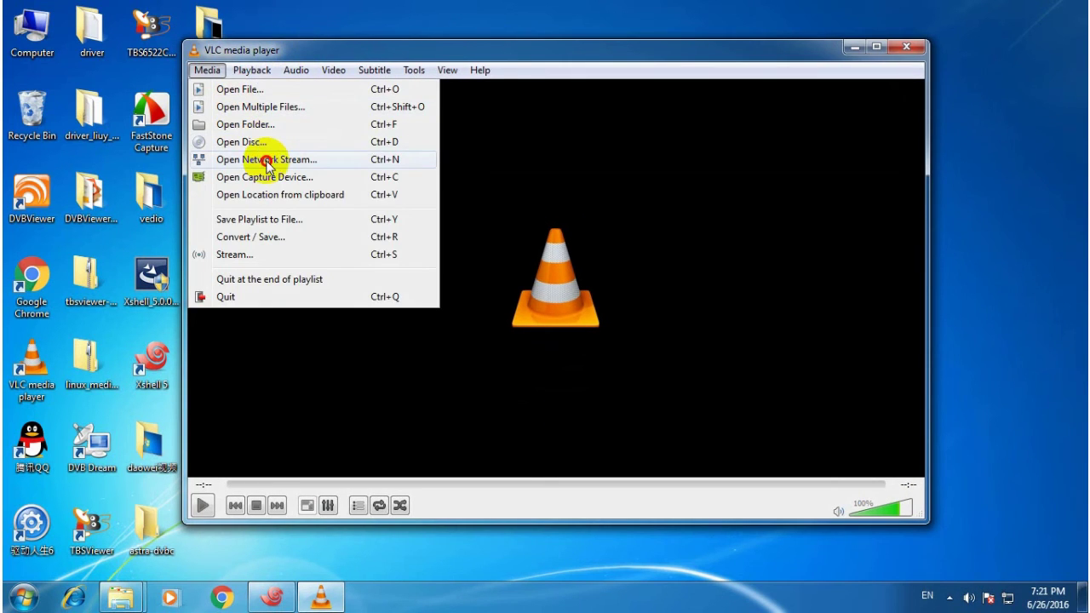
{"action": "left_click", "coordinate": [266, 162]}
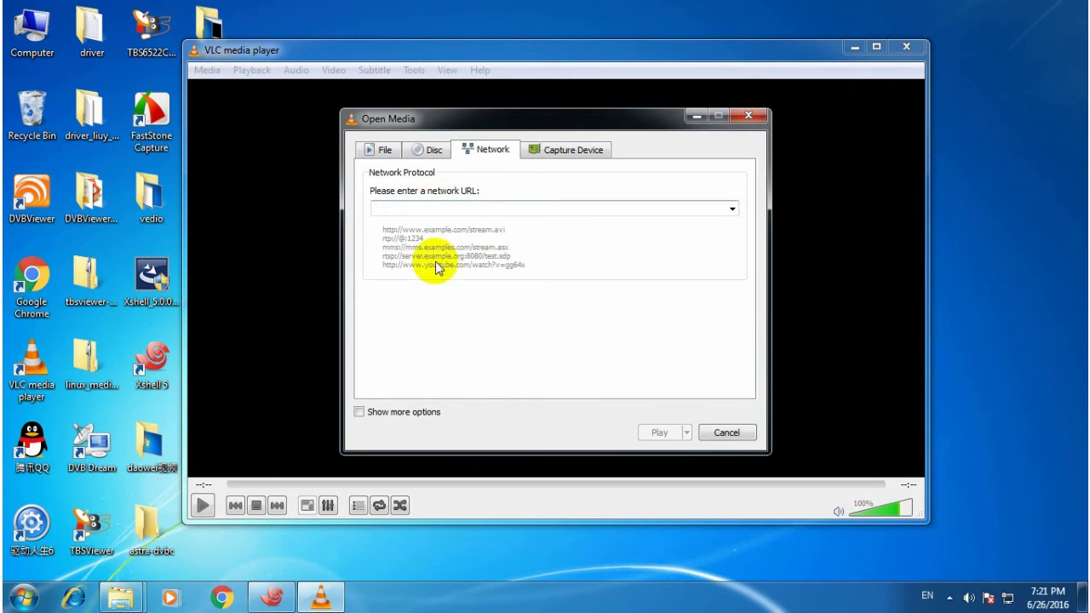
{"action": "type", "text": "http://192.168.8.190"}
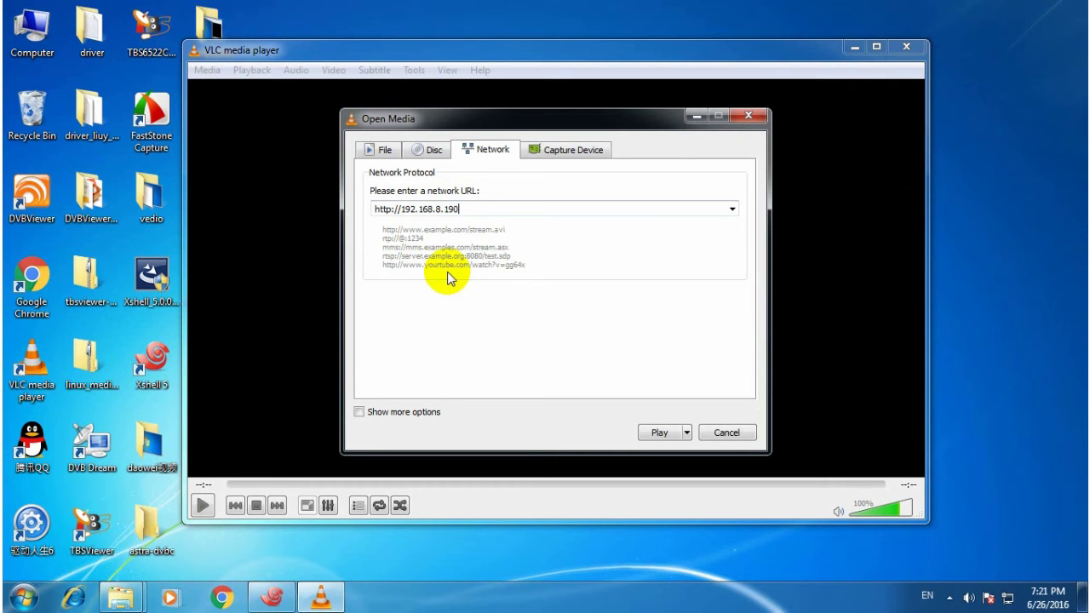
{"action": "type", "text": "1242"}
{"action": "left_click", "coordinate": [657, 432]}
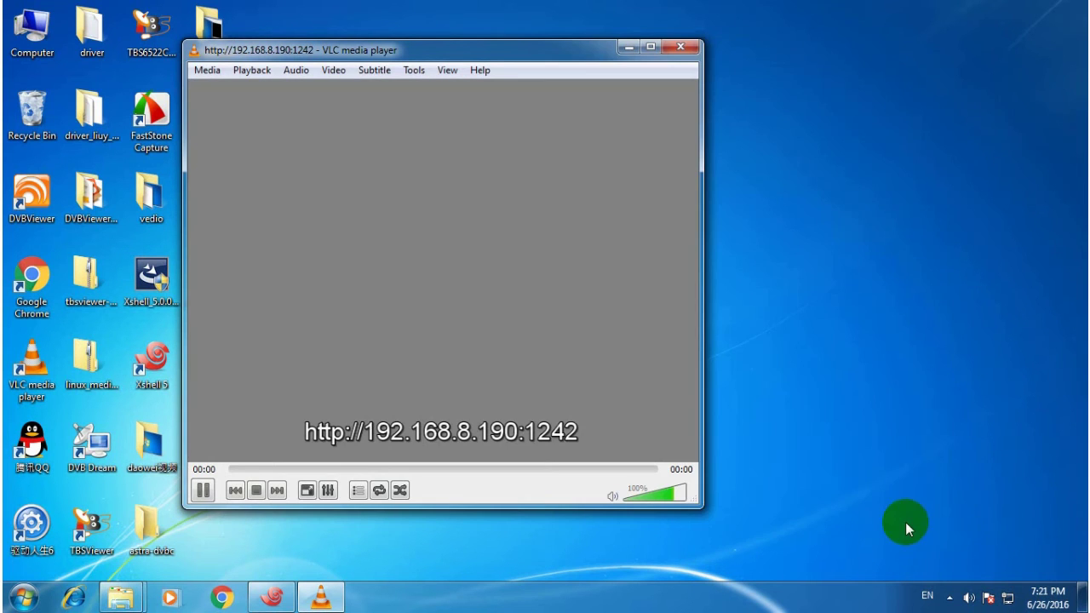
{"action": "left_click_drag", "start_coordinate": [691, 504], "coordinate": [584, 350]}
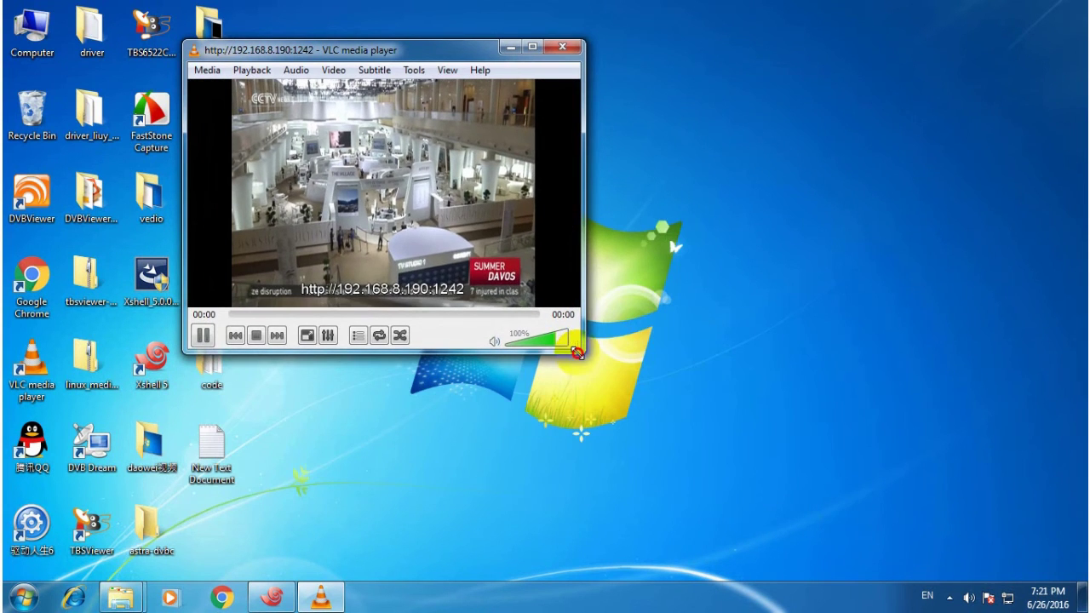
{"action": "double_click", "coordinate": [32, 366]}
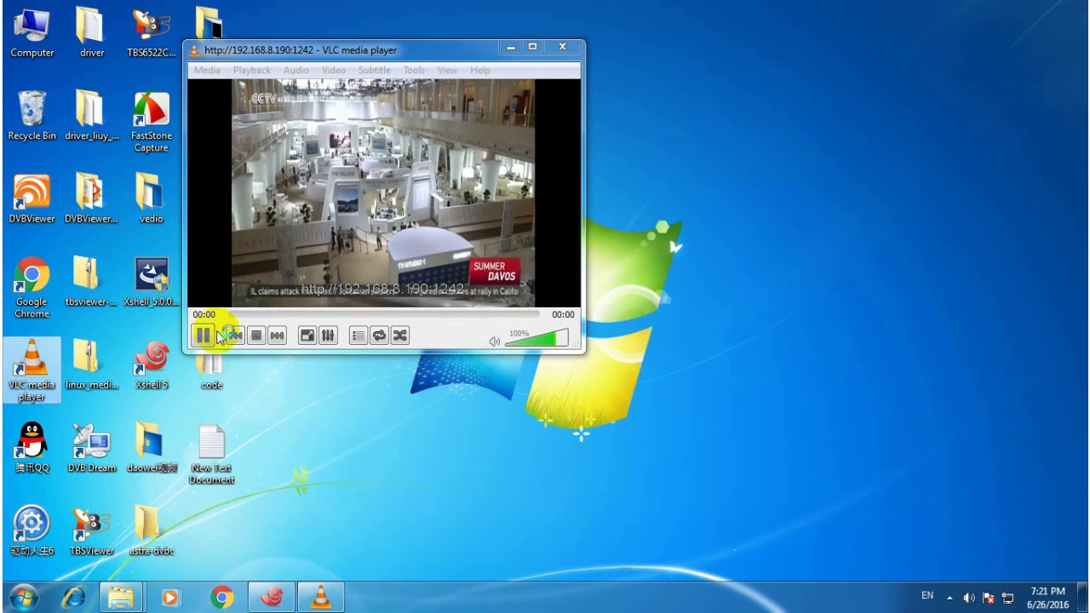
{"action": "left_click", "coordinate": [24, 28]}
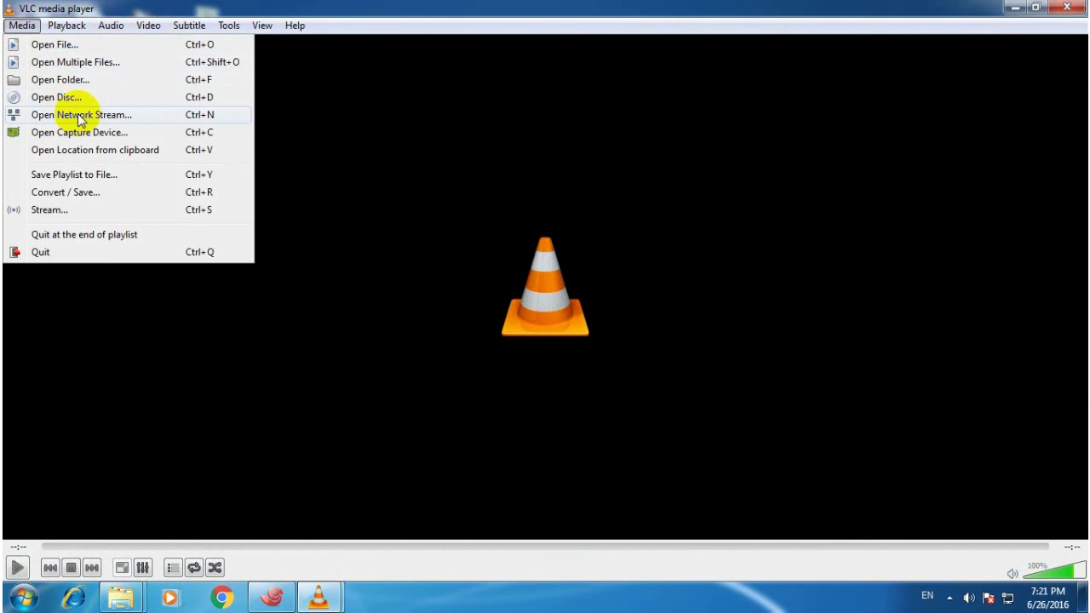
{"action": "left_click", "coordinate": [59, 111]}
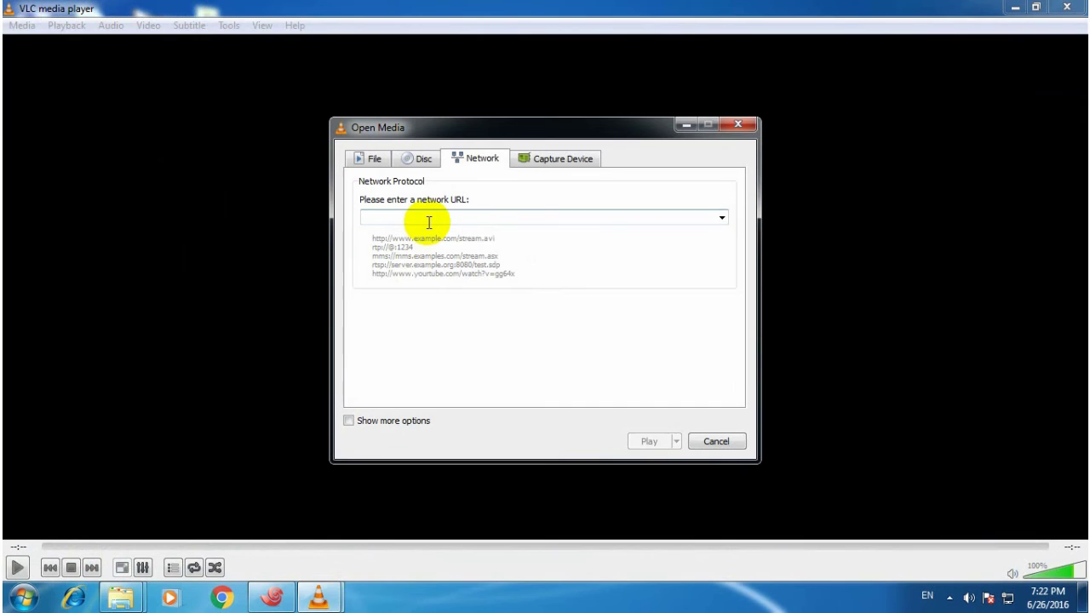
{"action": "type", "text": "udp://23"}
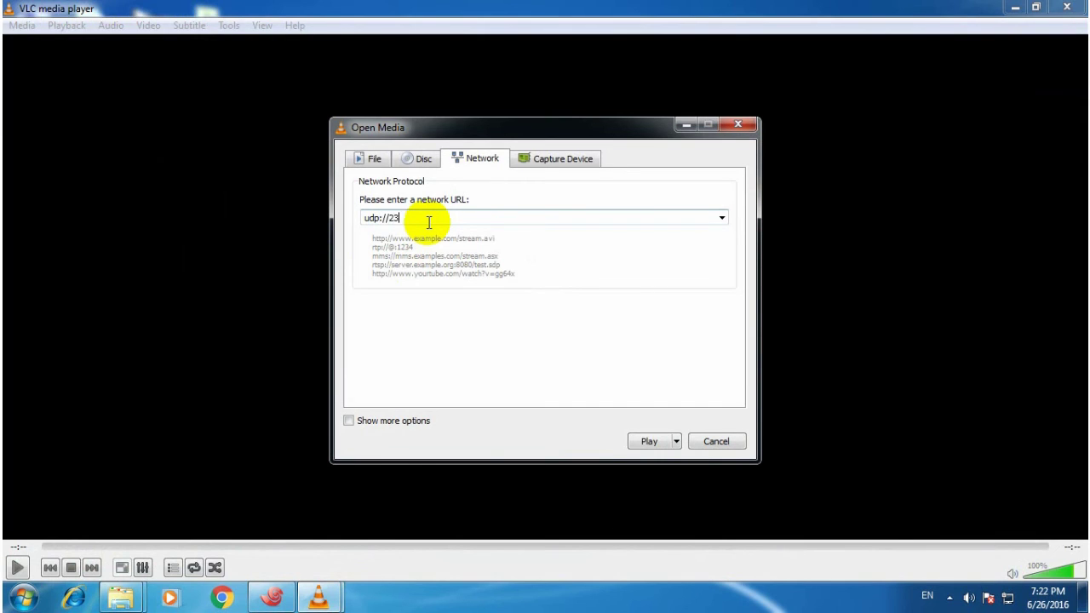
{"action": "type", "text": "9.255.2.1:"}
{"action": "type", "text": "1238"}
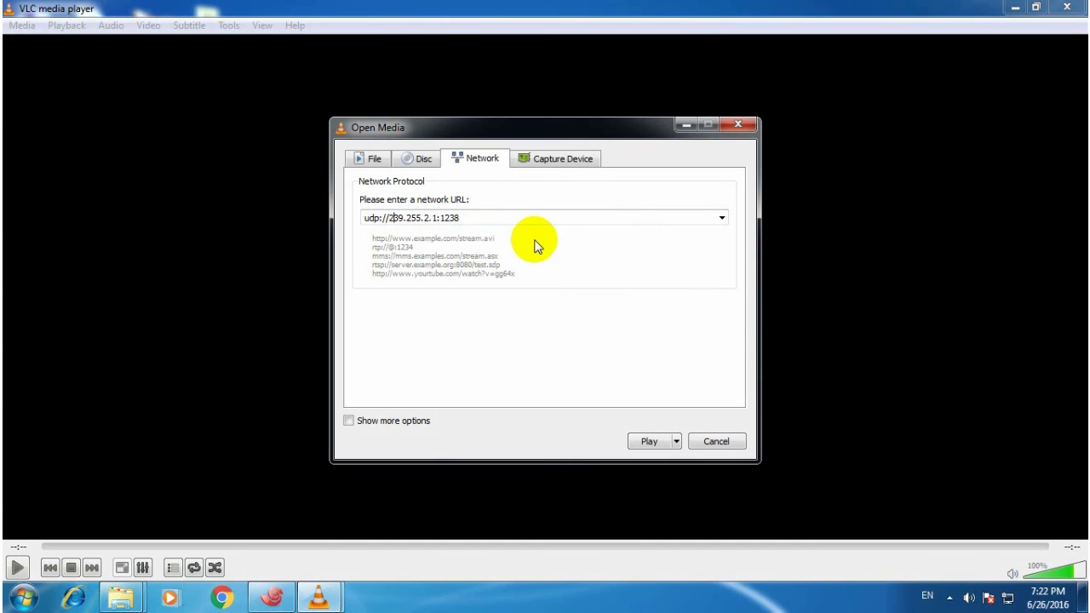
{"action": "type", "text": "@"}
{"action": "left_click", "coordinate": [650, 441]}
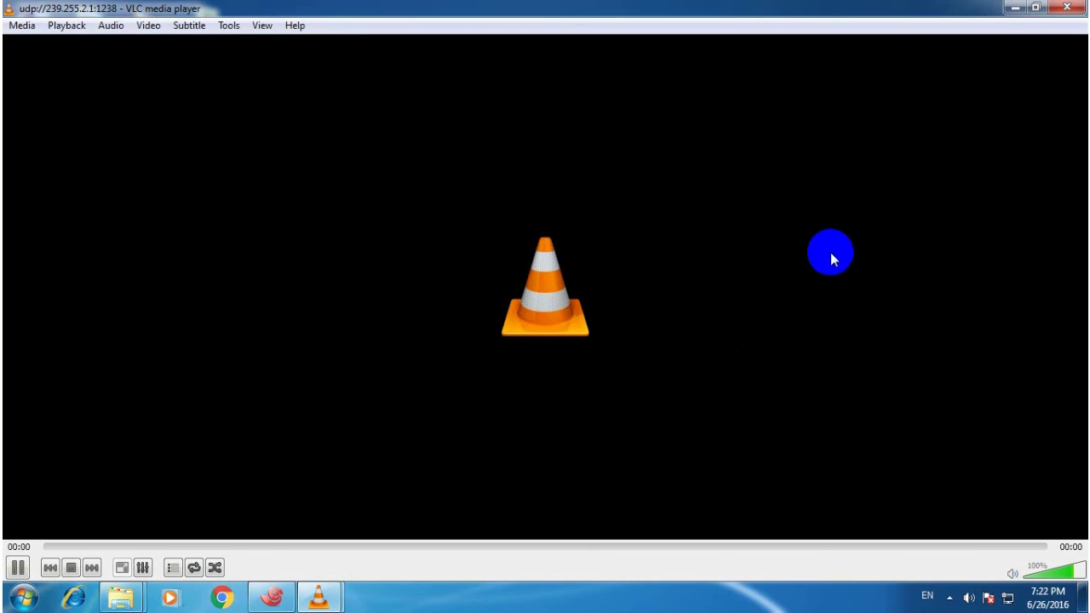
Restore the UDP player window, then resize it and move it to the top-right.
{"action": "left_click", "coordinate": [1035, 8]}
{"action": "left_click_drag", "start_coordinate": [537, 205], "coordinate": [596, 240]}
{"action": "left_click_drag", "start_coordinate": [700, 251], "coordinate": [662, 28]}
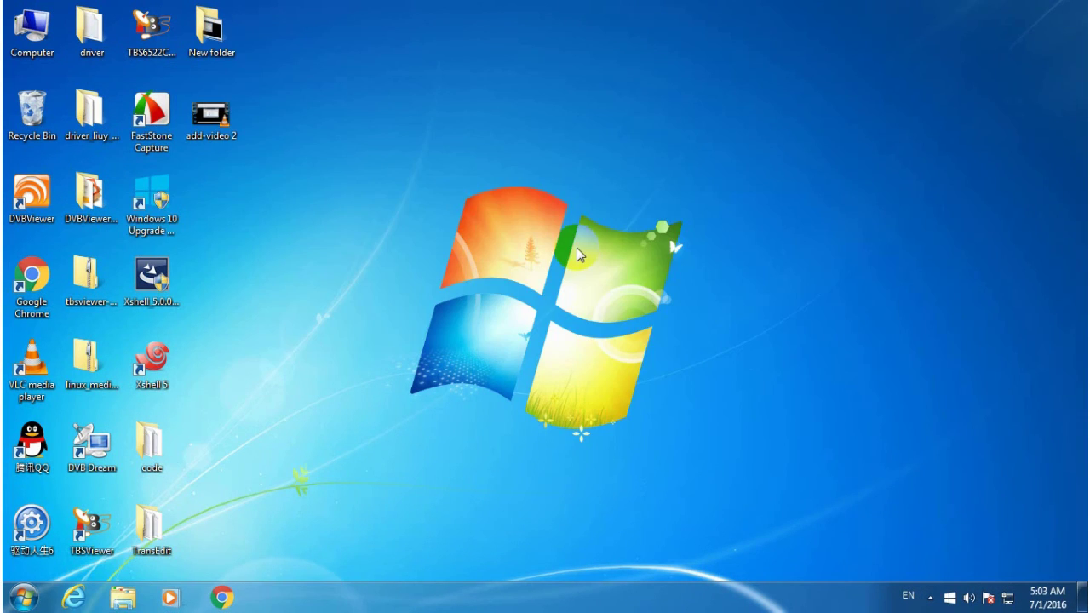
Launch Xshell 5, create a new SSH session to host 192.168.8.190, and connect.
{"action": "double_click", "coordinate": [151, 359]}
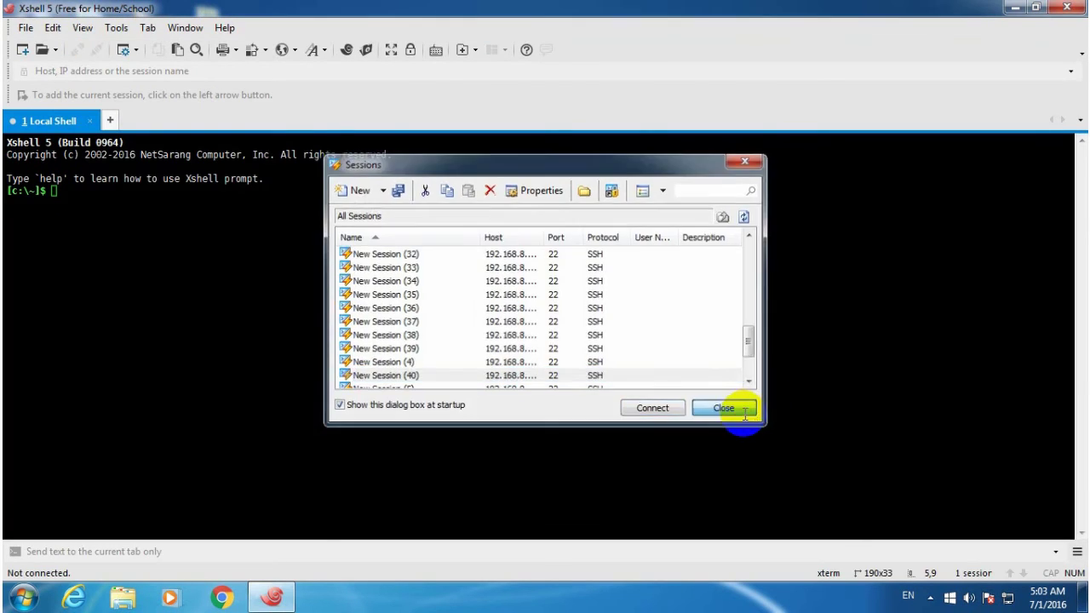
{"action": "left_click", "coordinate": [723, 408]}
{"action": "left_click", "coordinate": [25, 27]}
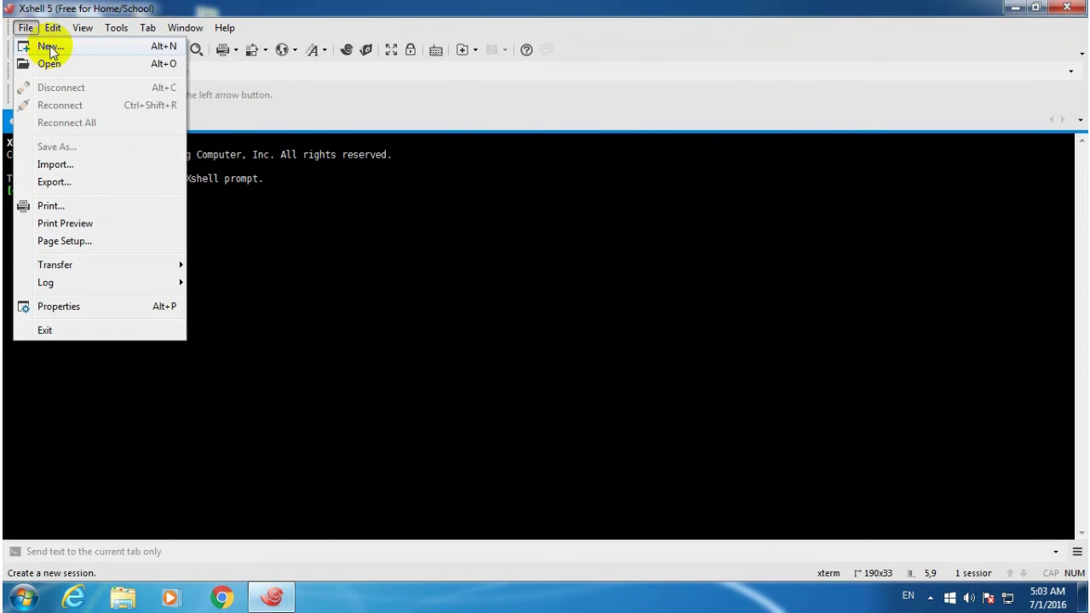
{"action": "left_click", "coordinate": [50, 49]}
{"action": "left_click", "coordinate": [643, 212]}
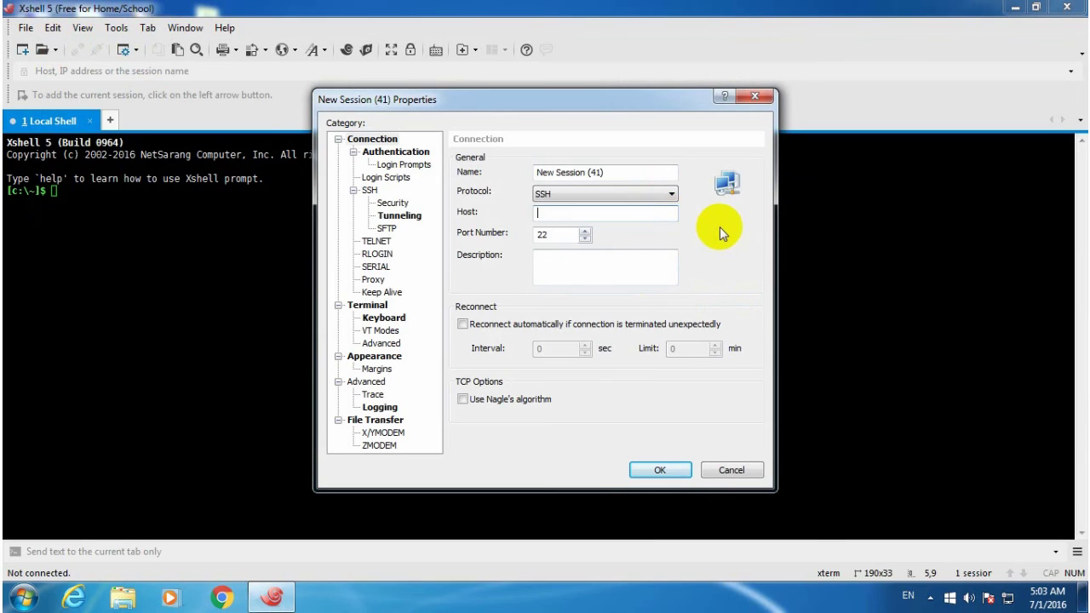
{"action": "type", "text": "192.168.8.190"}
{"action": "key", "text": "Return"}
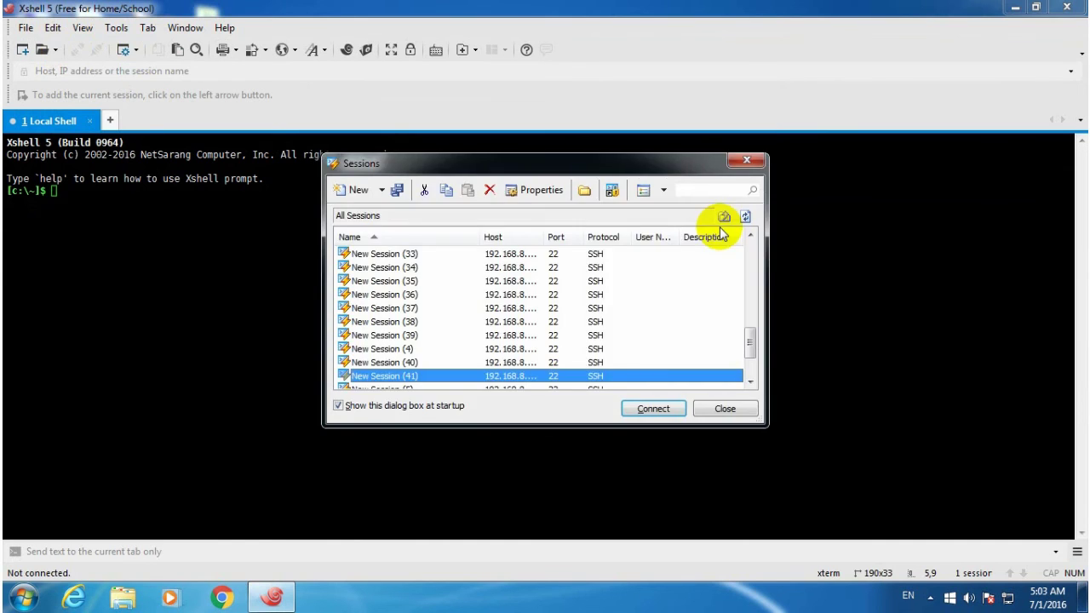
{"action": "key", "text": "Return"}
Log in as root and run dmesg | grep frontend to list the DVB frontends.
{"action": "type", "text": "root"}
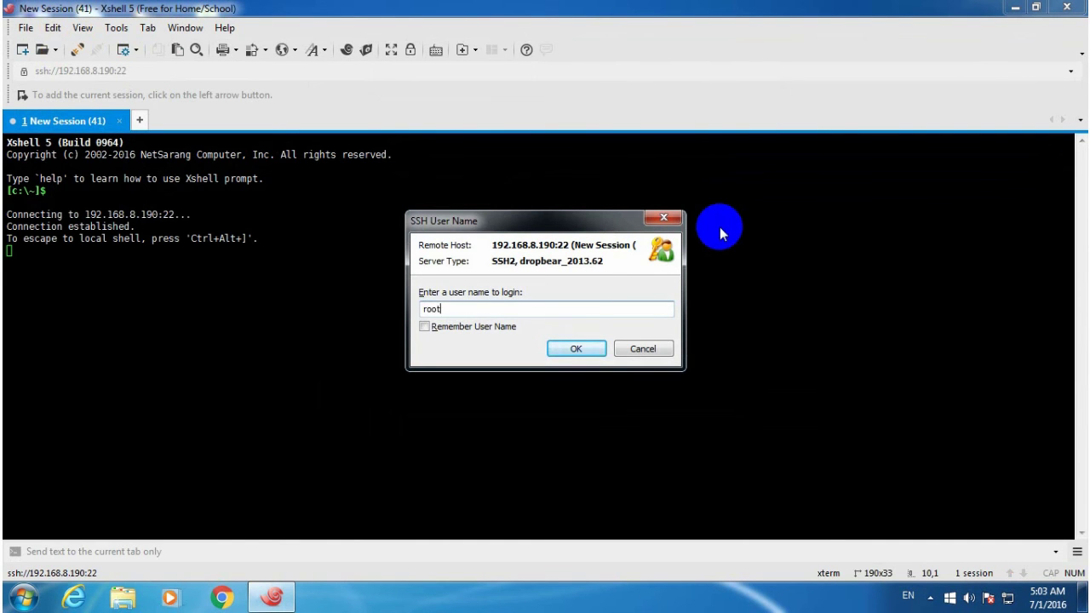
{"action": "key", "text": "Return"}
{"action": "type", "text": "r"}
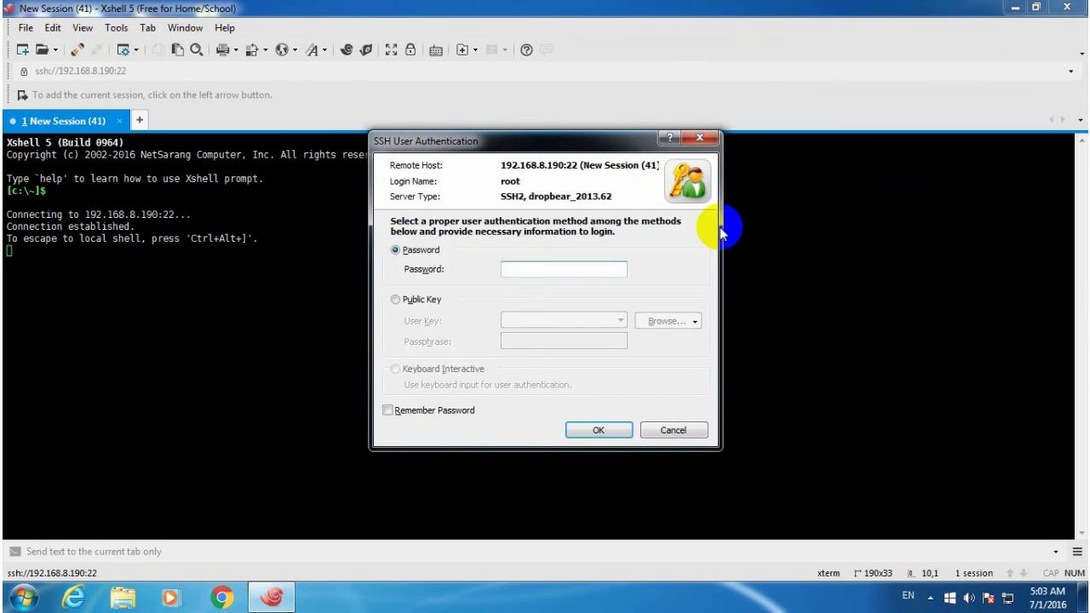
{"action": "type", "text": "oot"}
{"action": "key", "text": "Return"}
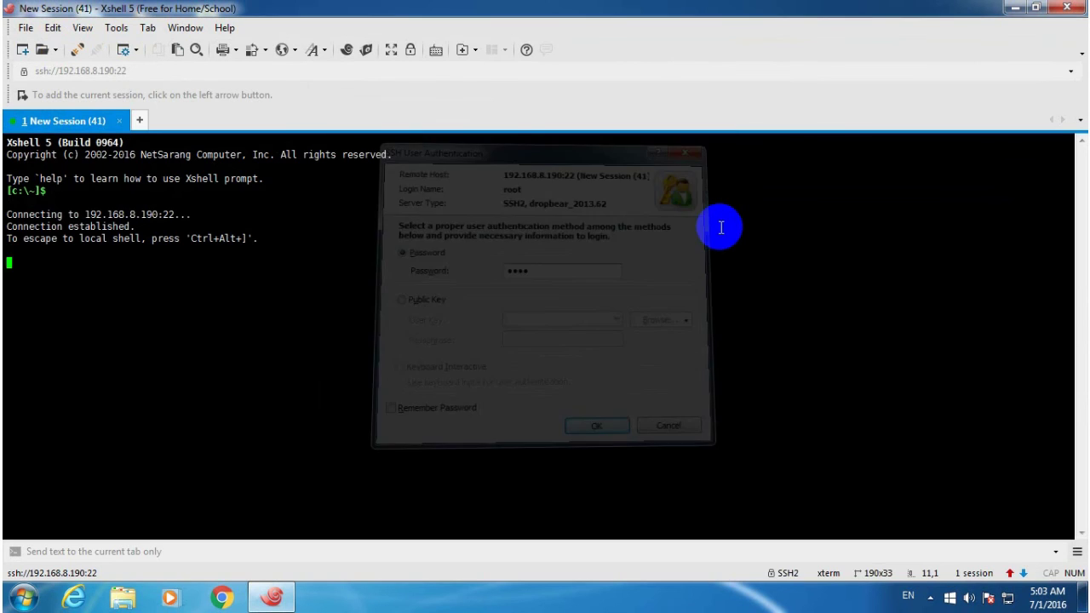
{"action": "type", "text": "dmesg | grep frontend"}
{"action": "key", "text": "Return"}
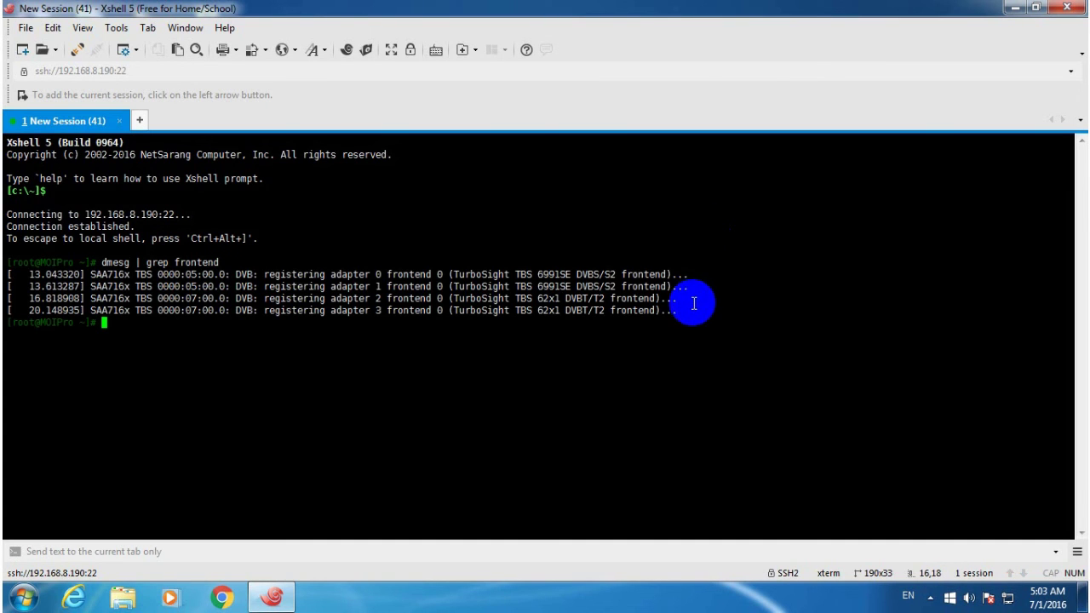
Highlight the two DVB-T/T2 frontend lines, then cd into /etc/astra and create dvbt.lua in vi.
{"action": "left_click_drag", "start_coordinate": [688, 312], "coordinate": [9, 302]}
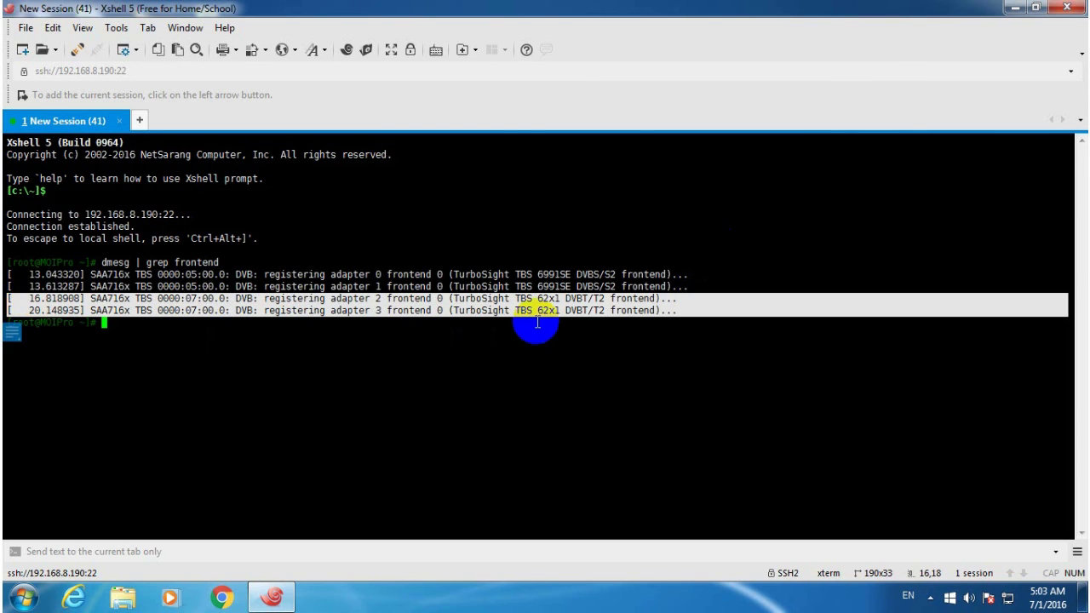
{"action": "left_click", "coordinate": [199, 343]}
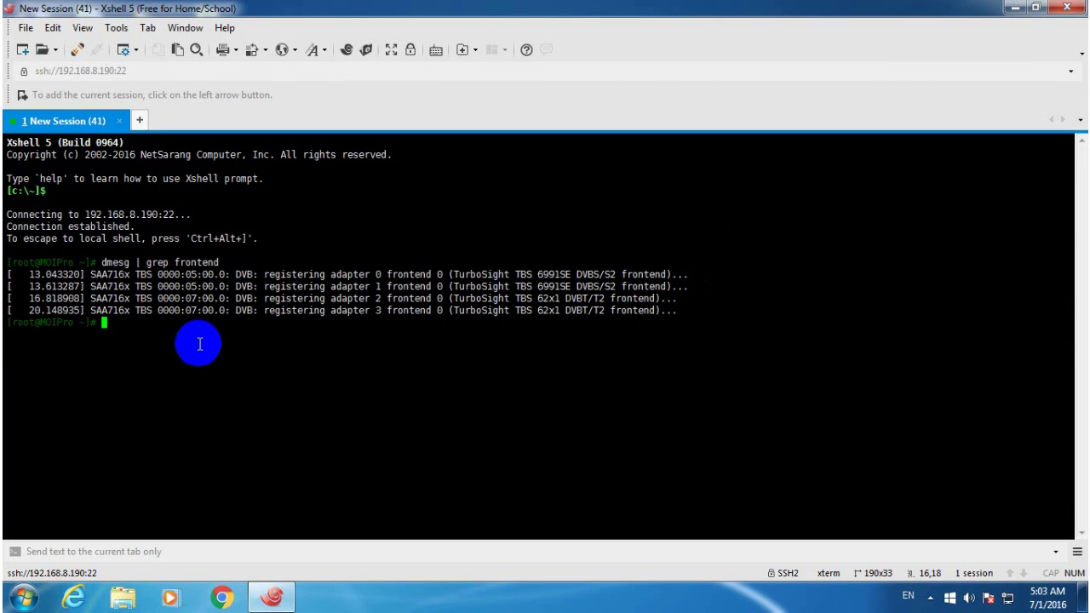
{"action": "type", "text": "cd /etc/astra"}
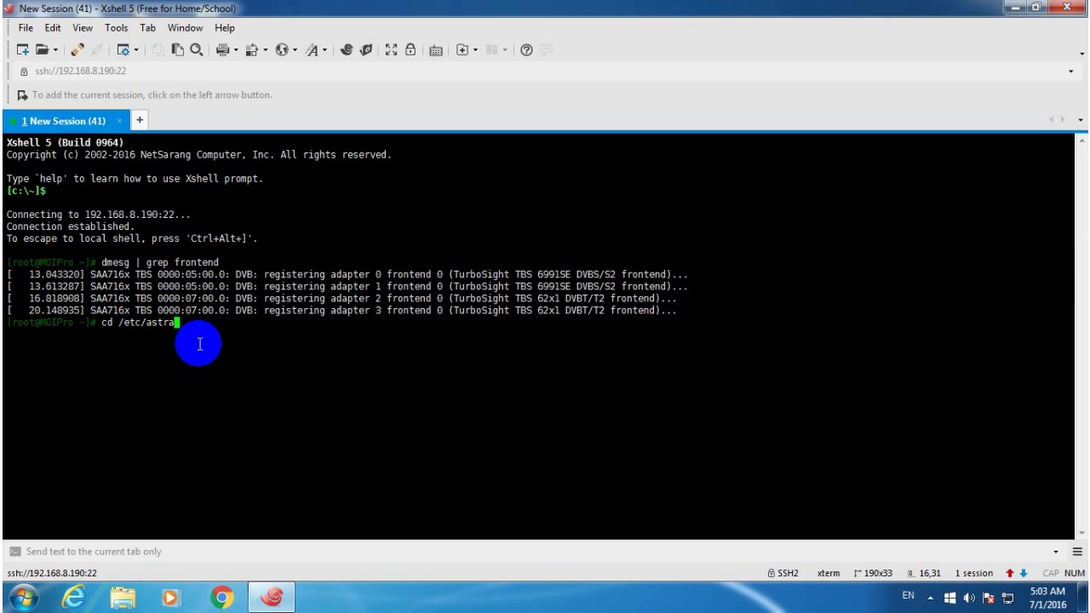
{"action": "key", "text": "Return"}
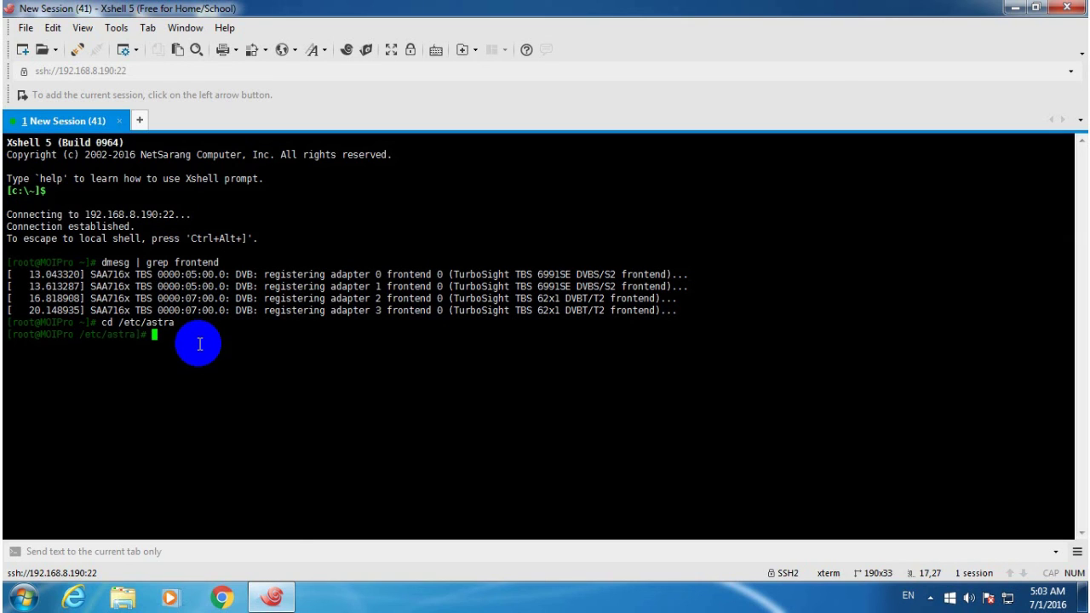
{"action": "type", "text": "vi d"}
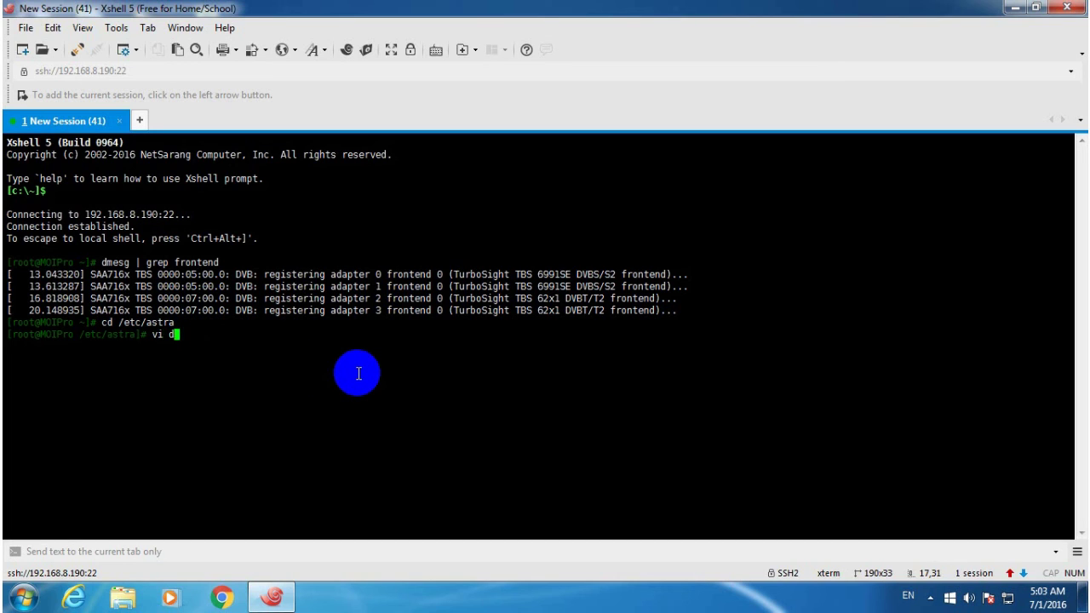
{"action": "type", "text": "vbt.lua"}
{"action": "key", "text": "Return"}
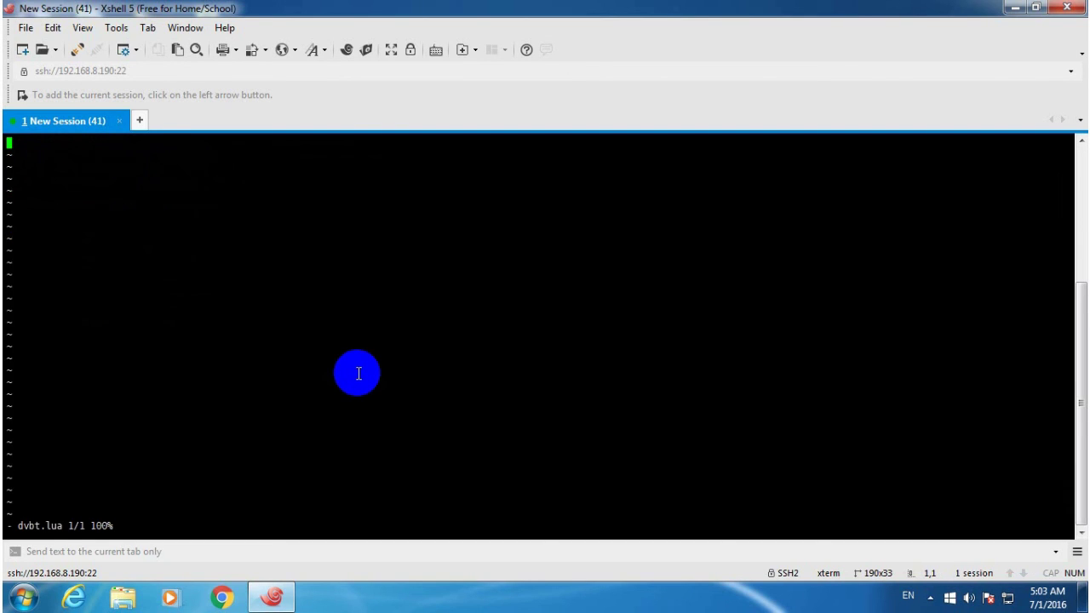
Copy all of the local dvbt.lua from the code folder in Notepad, then return to Xshell.
{"action": "left_click", "coordinate": [1015, 8]}
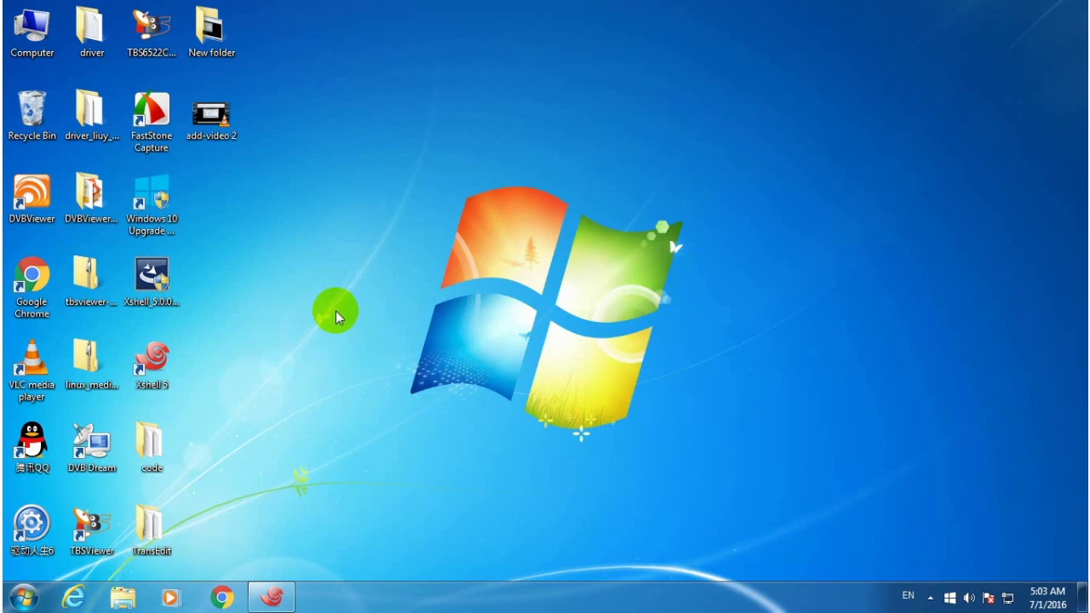
{"action": "double_click", "coordinate": [146, 443]}
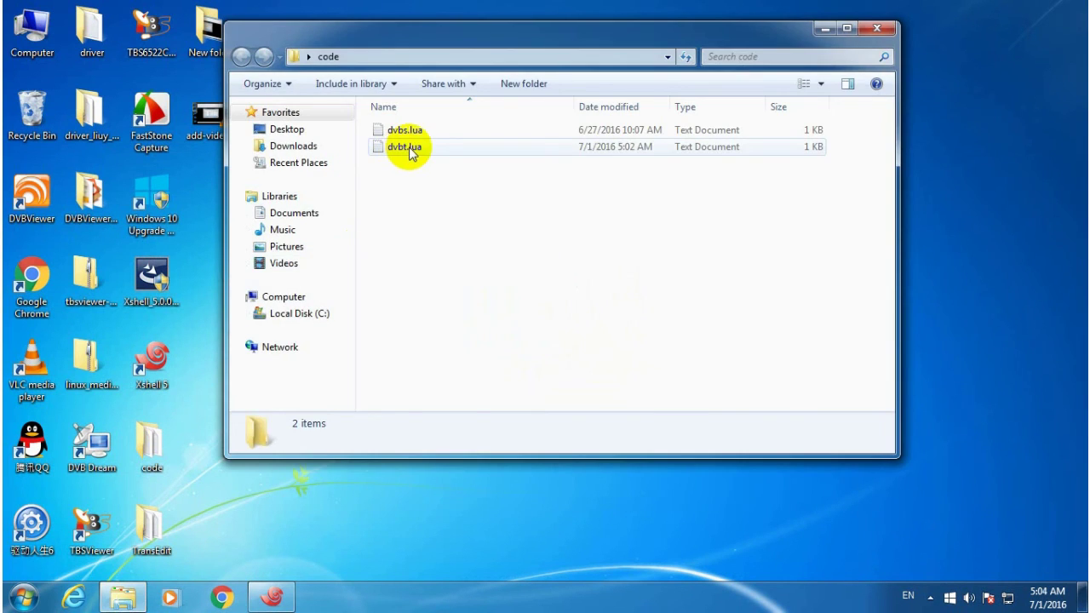
{"action": "double_click", "coordinate": [406, 147]}
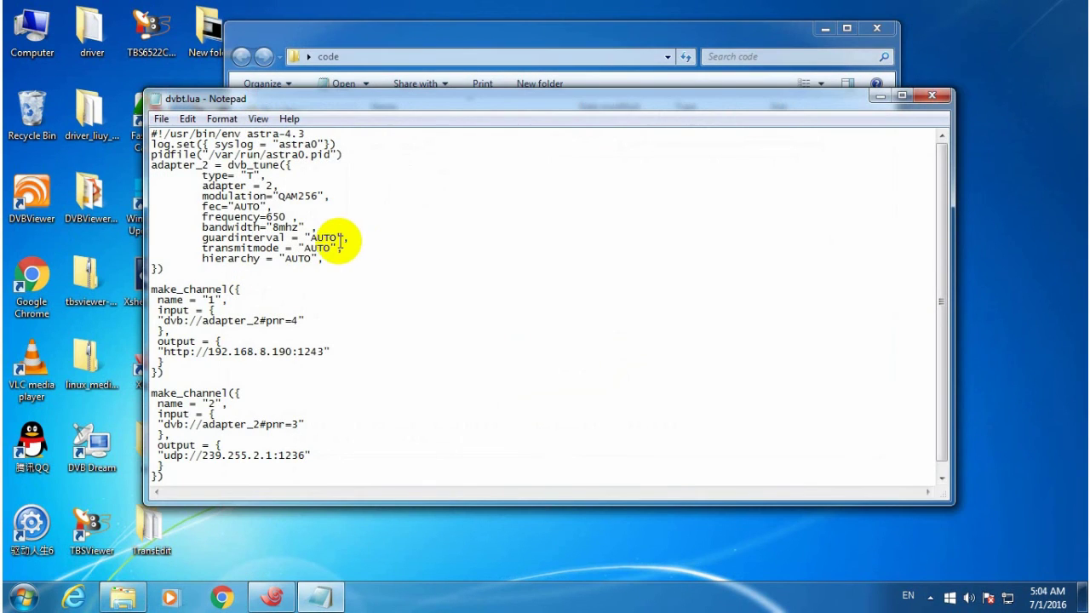
{"action": "key", "text": "ctrl+a"}
{"action": "right_click", "coordinate": [235, 210]}
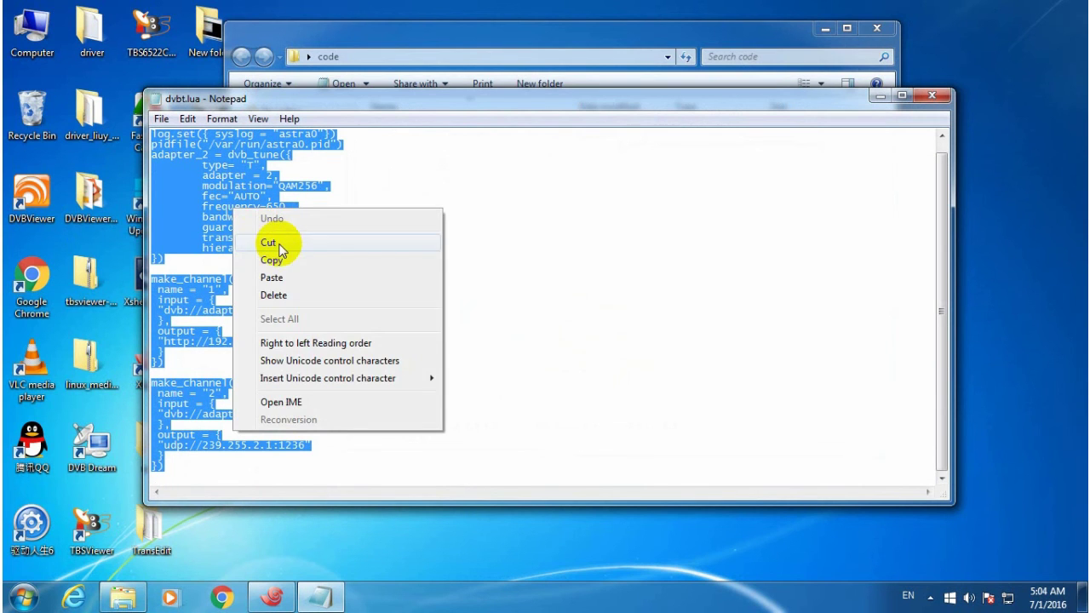
{"action": "left_click", "coordinate": [275, 259]}
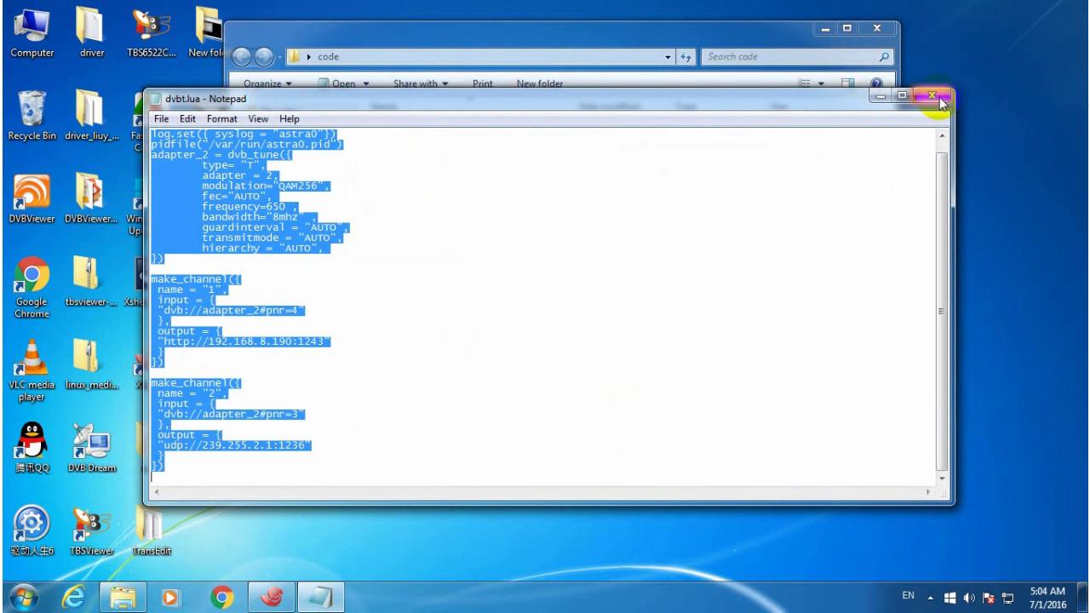
{"action": "left_click", "coordinate": [941, 103]}
{"action": "left_click", "coordinate": [826, 30]}
{"action": "left_click", "coordinate": [272, 598]}
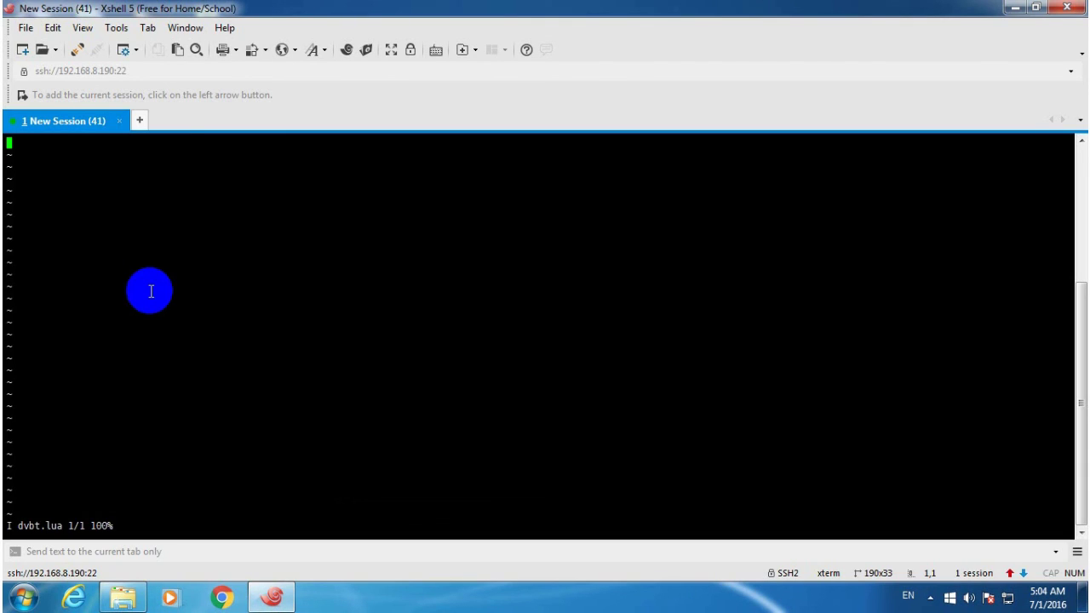
Paste the DVB-T config into dvbt.lua and save it with :wq.
{"action": "right_click", "coordinate": [12, 147]}
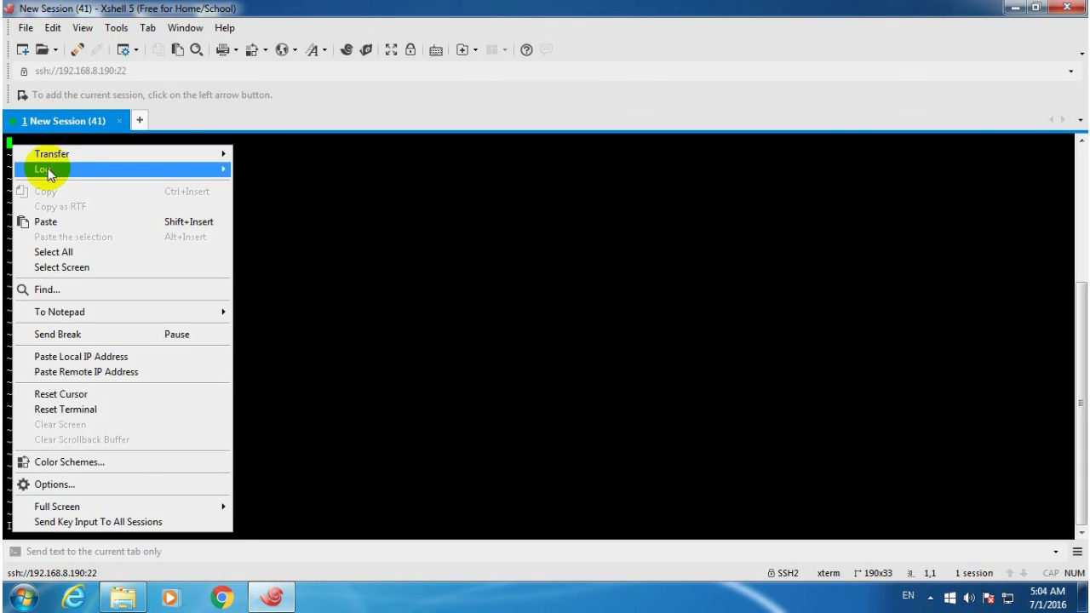
{"action": "left_click", "coordinate": [58, 221]}
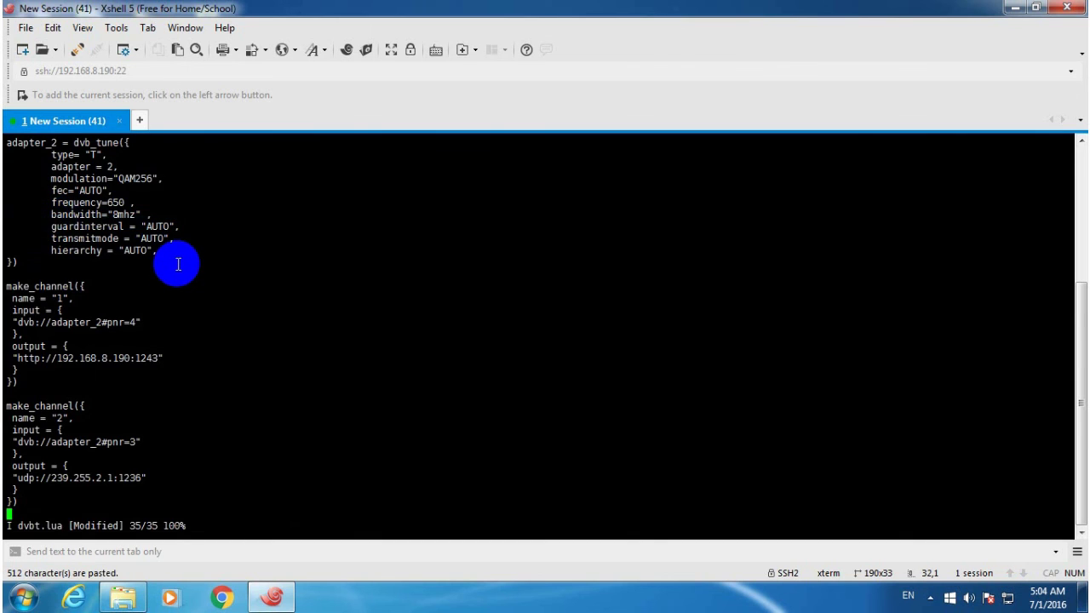
{"action": "scroll", "coordinate": [175, 264], "scroll_direction": "up", "scroll_amount": 3}
{"action": "scroll", "coordinate": [171, 265], "scroll_direction": "down", "scroll_amount": 3}
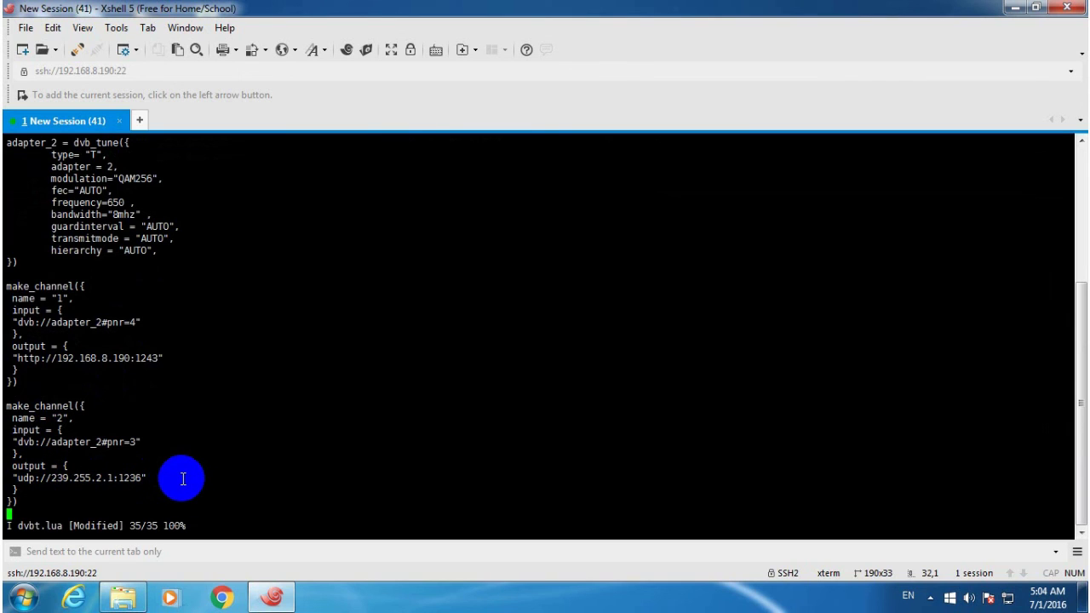
{"action": "key", "text": "Escape"}
{"action": "type", "text": ":wq"}
{"action": "key", "text": "Return"}
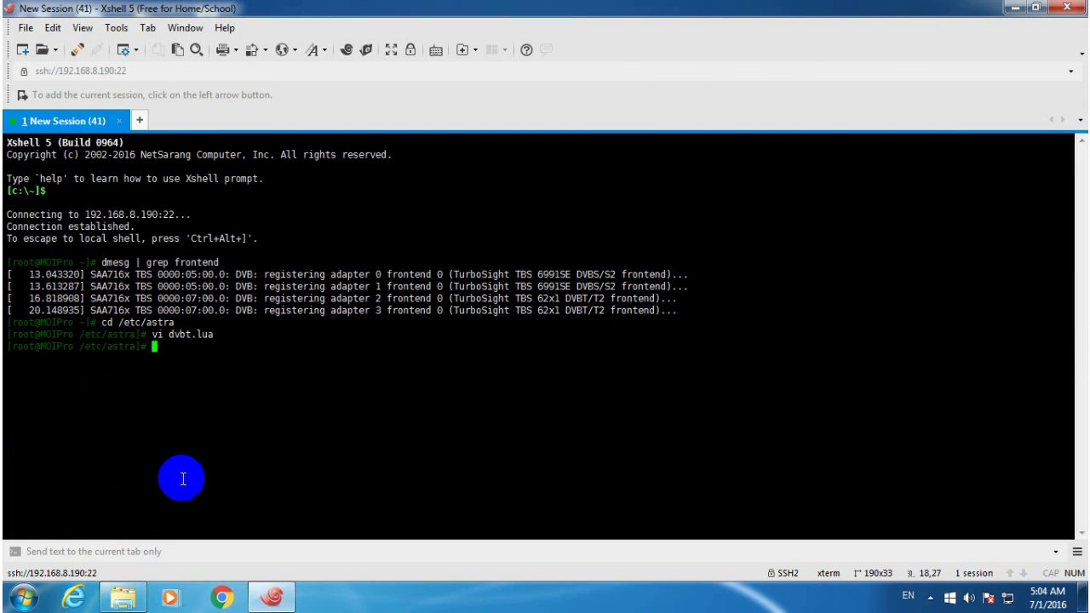
Return to the home directory and start astra /etc/astra/dvbt.lua.
{"action": "type", "text": "cd ~"}
{"action": "key", "text": "Return"}
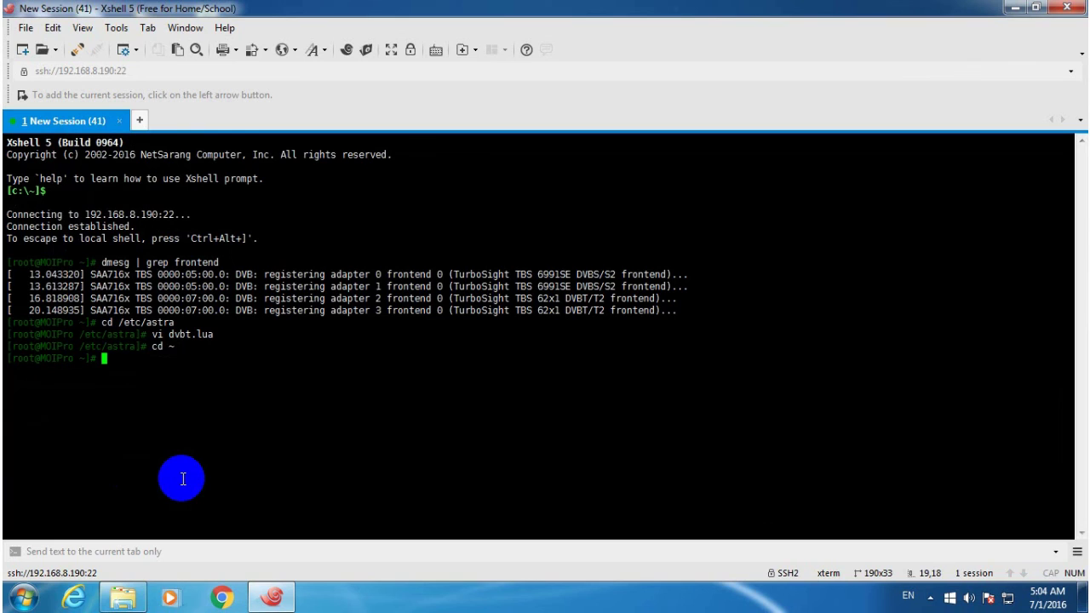
{"action": "type", "text": "astra /etc/astra/dvbt.lua"}
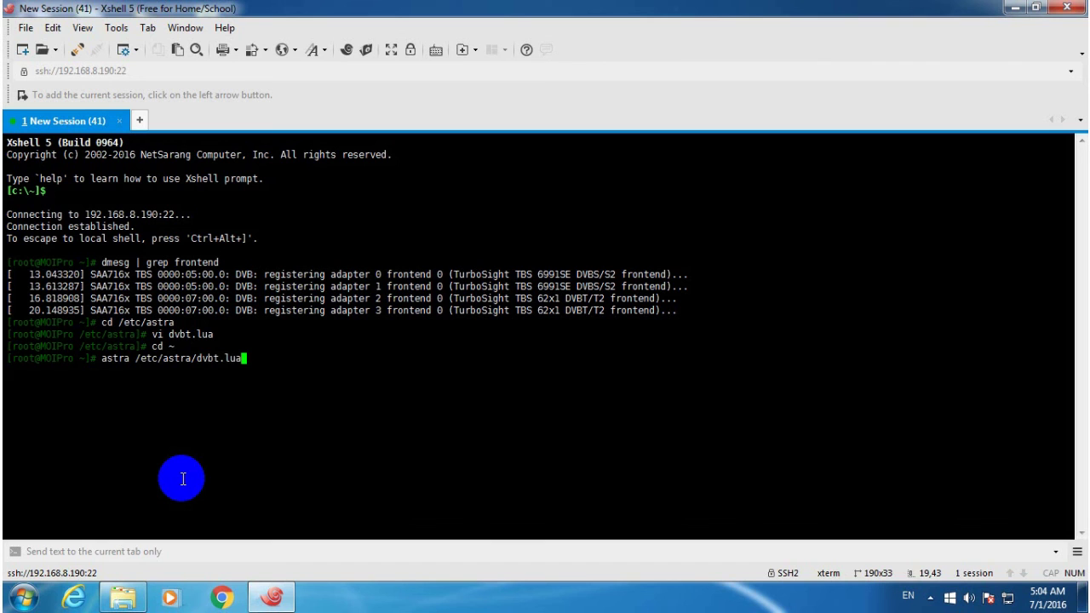
{"action": "key", "text": "Return"}
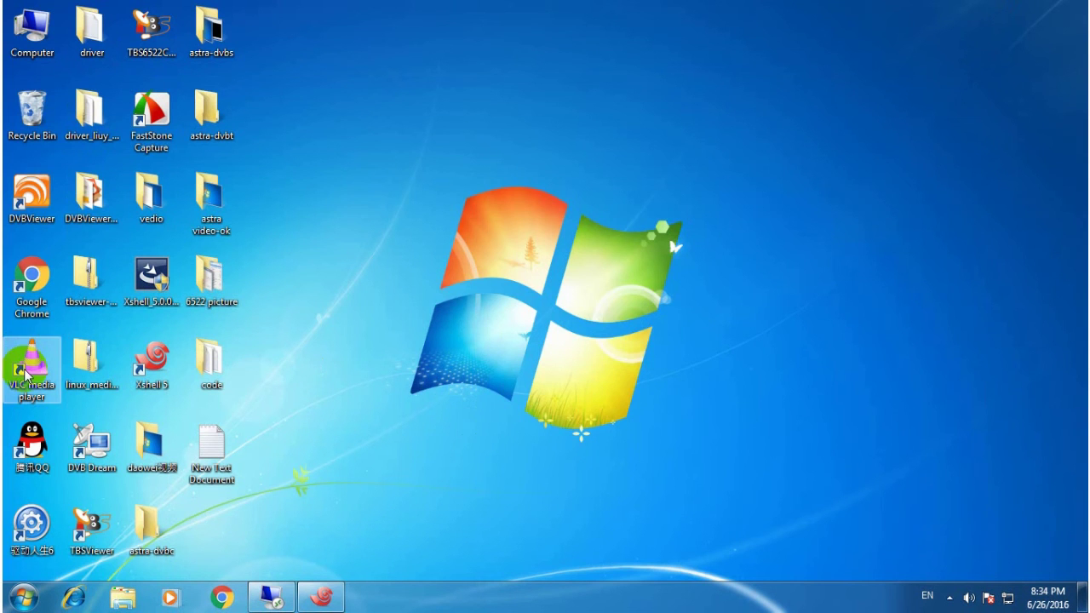
{"action": "double_click", "coordinate": [25, 375]}
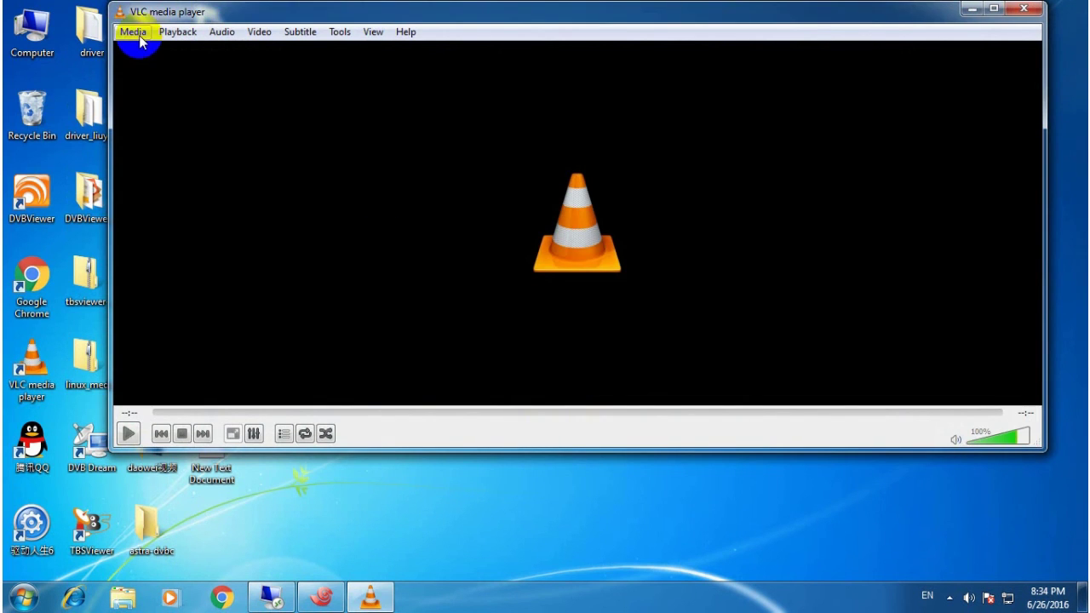
{"action": "left_click", "coordinate": [139, 37]}
{"action": "left_click", "coordinate": [175, 118]}
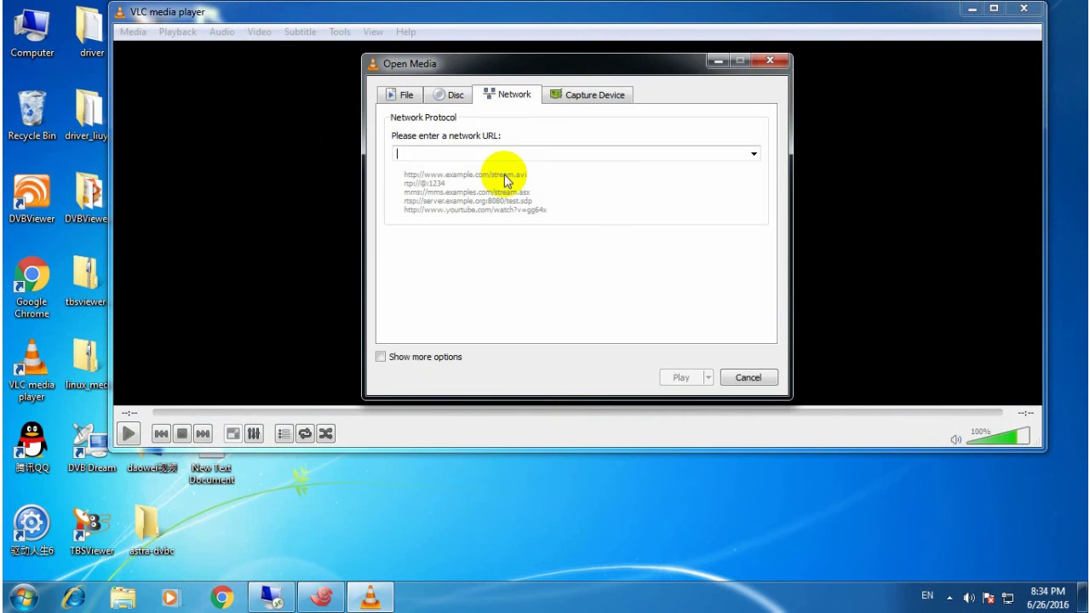
{"action": "type", "text": "http://192.168.8.190:"}
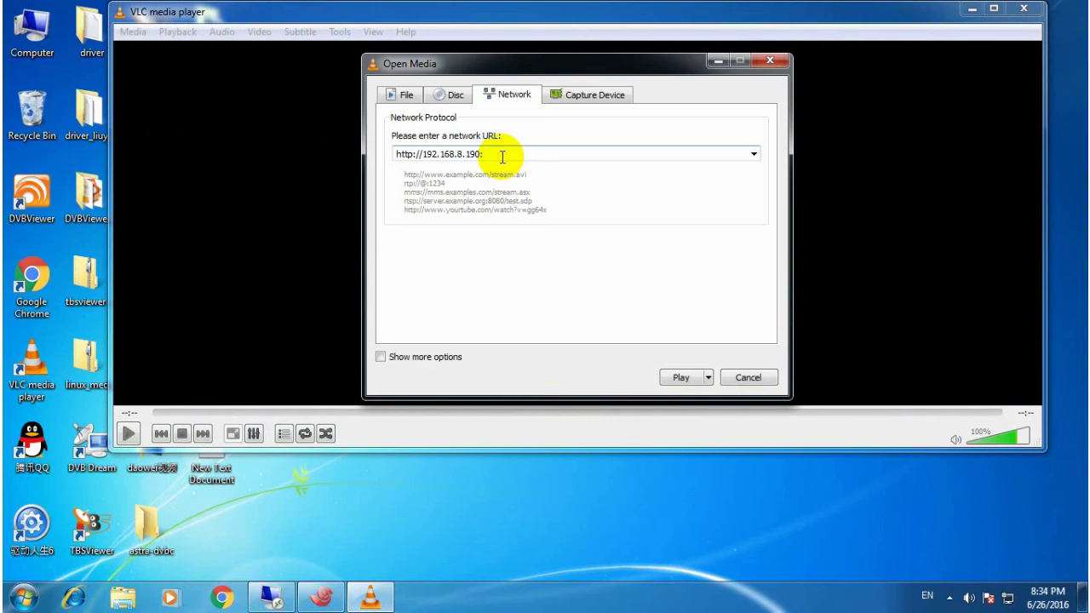
{"action": "type", "text": "243"}
{"action": "left_click", "coordinate": [679, 378]}
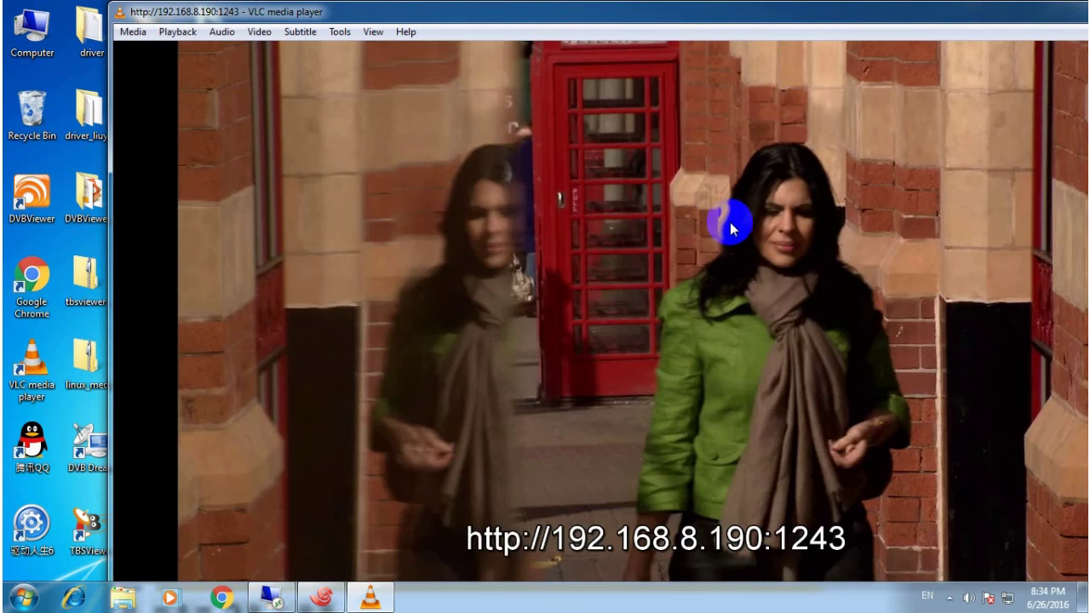